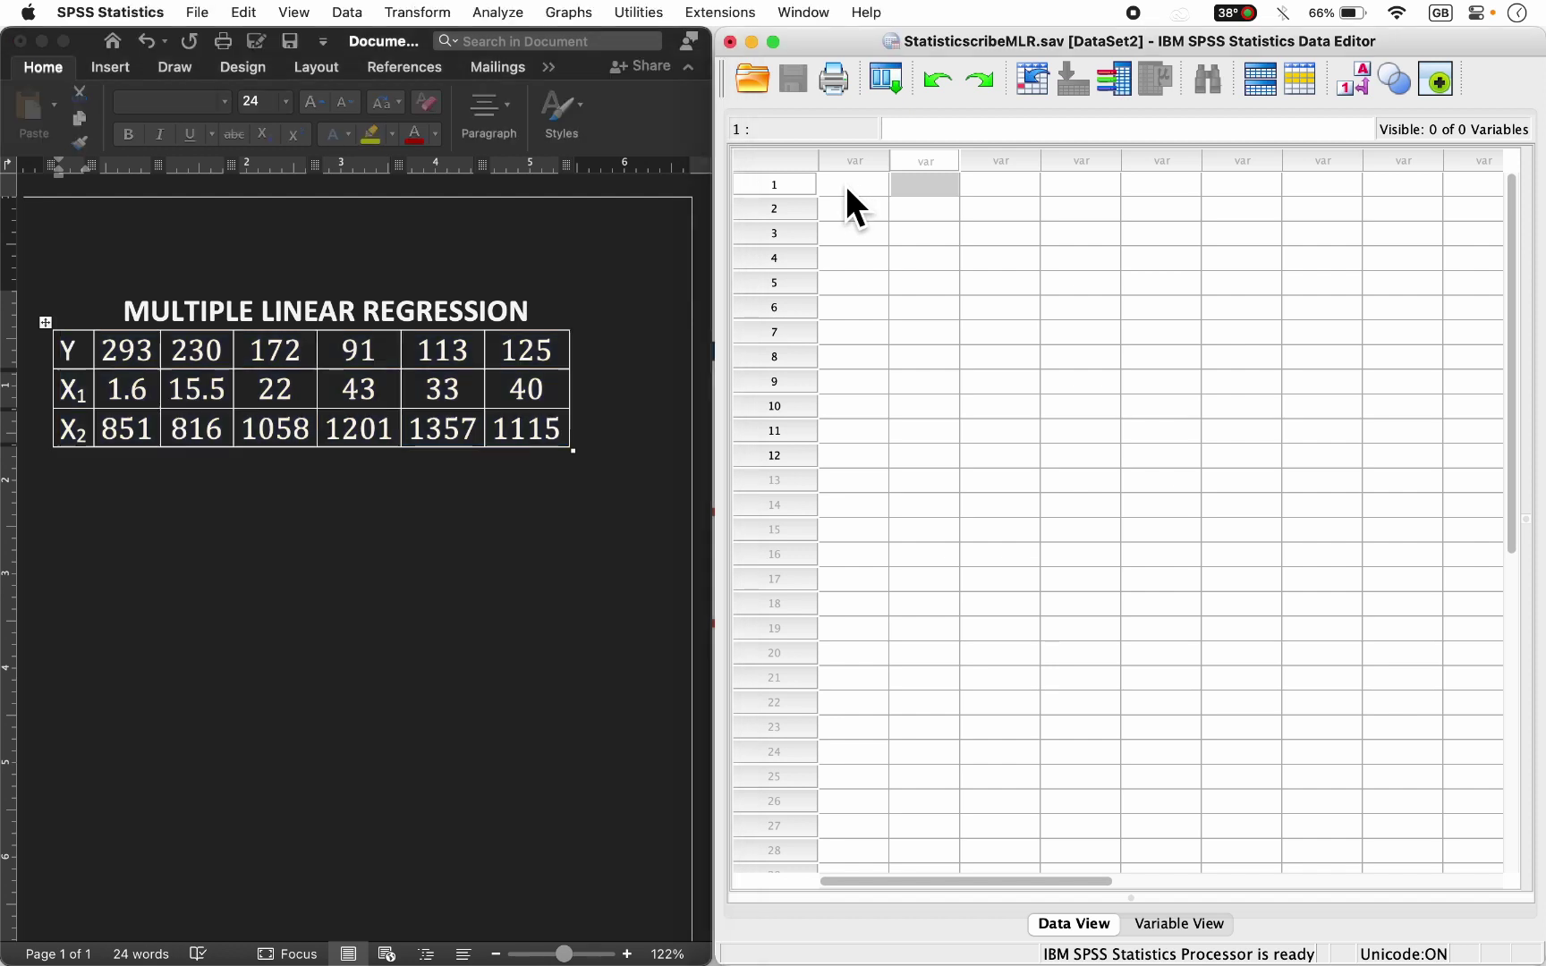
Define three variables named Y, X1 and X2 in the first three rows of the variable definitions
left_click(845, 185)
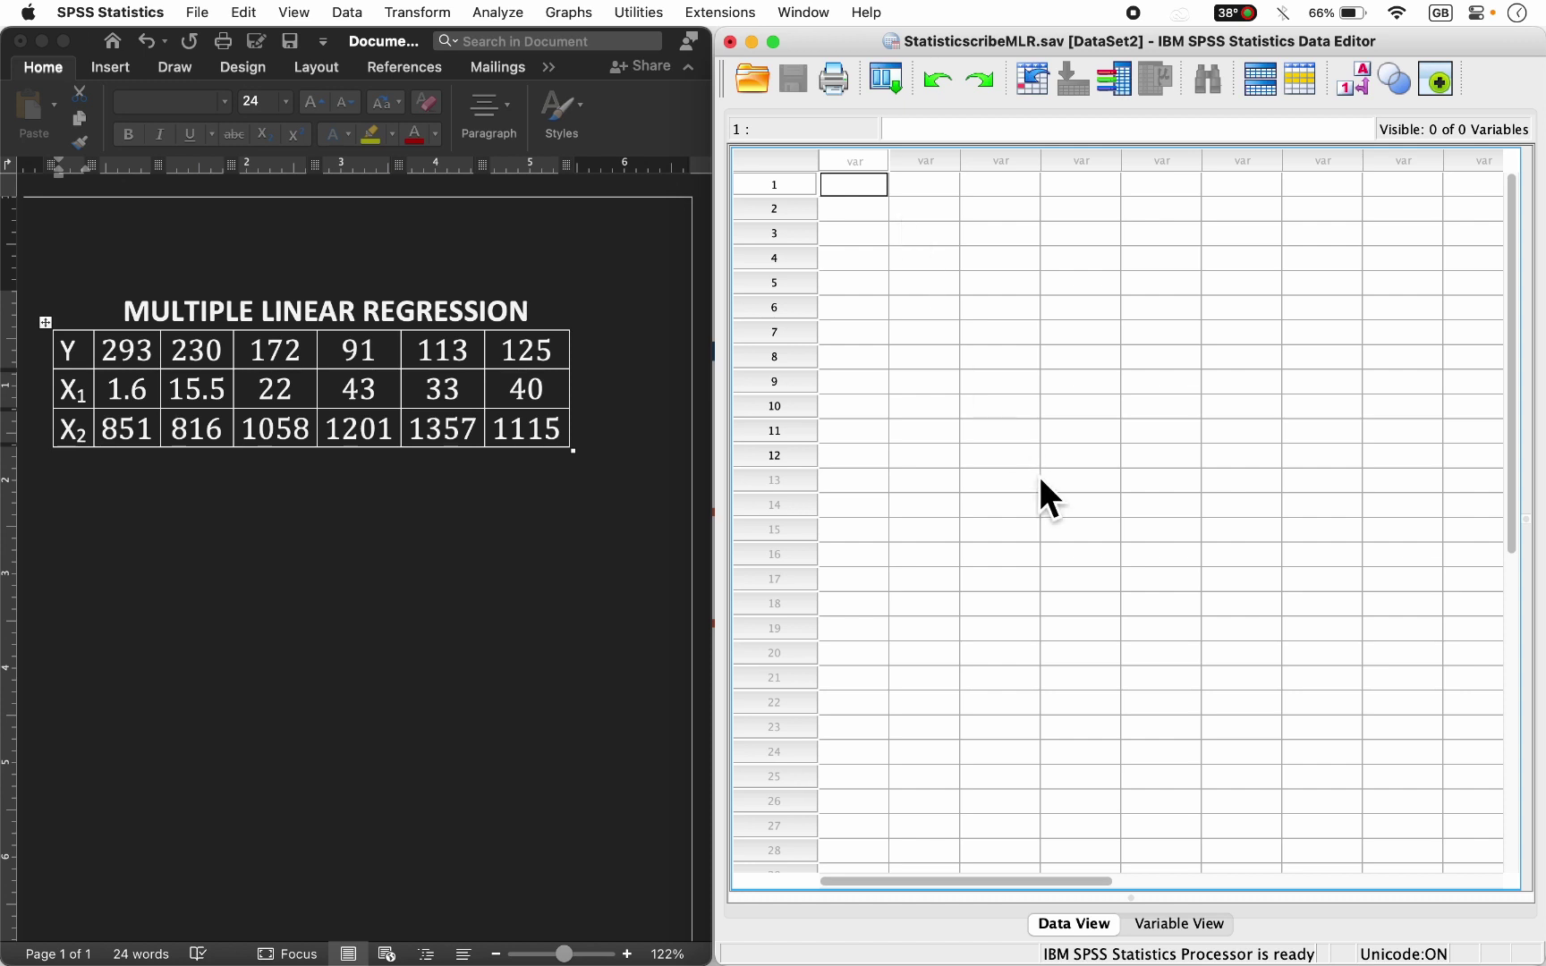
left_click(1175, 922)
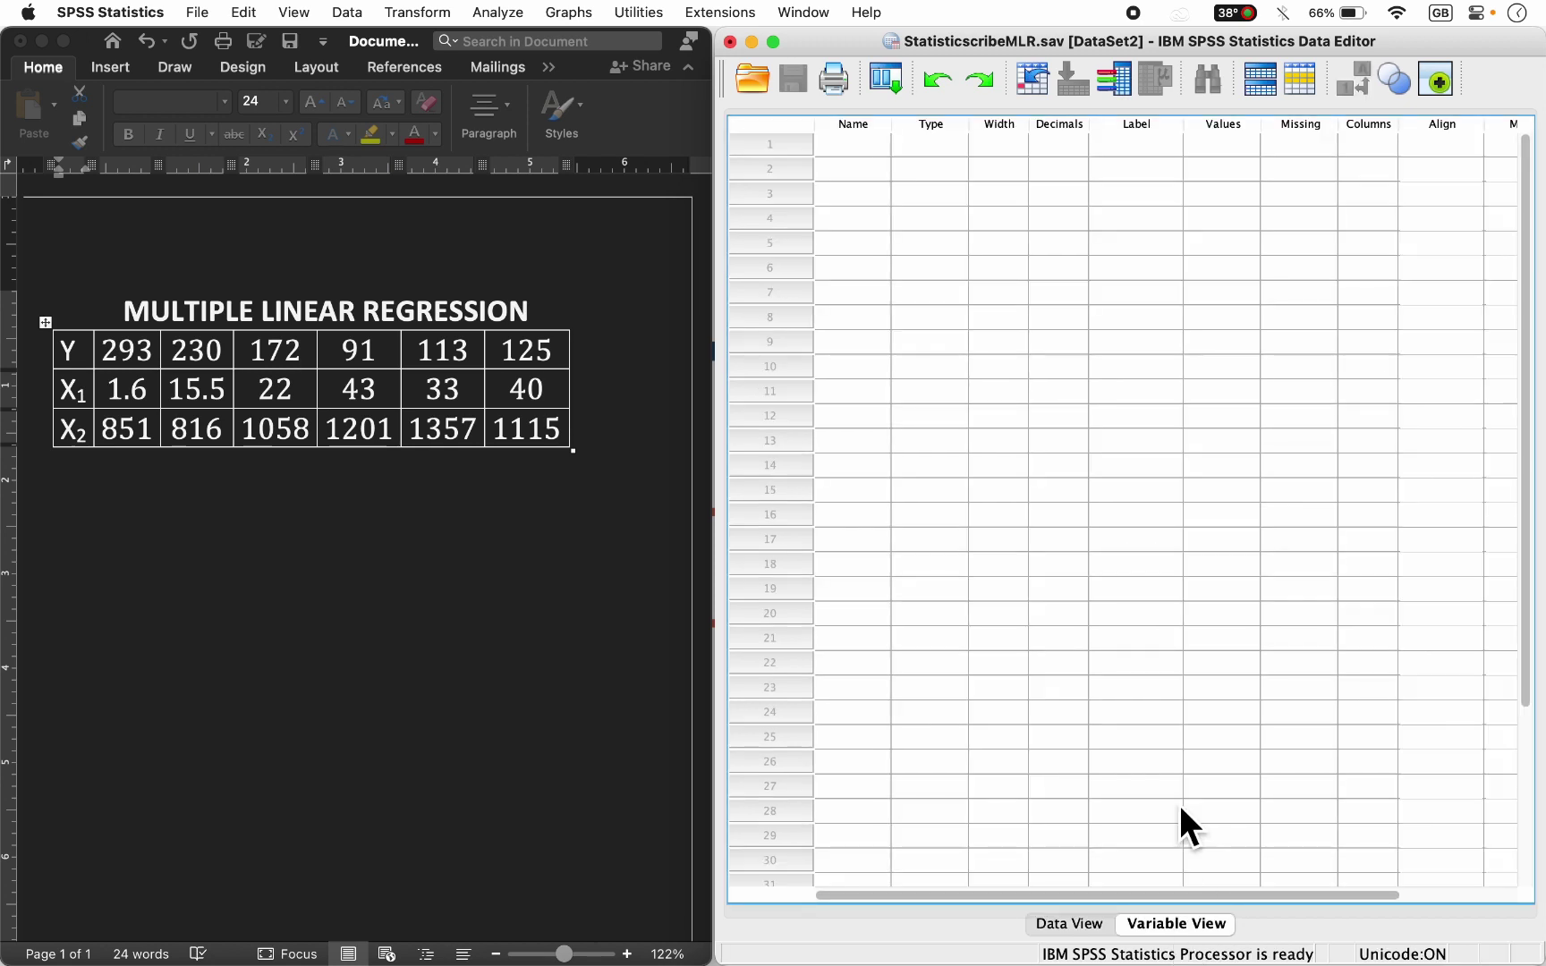
left_click(848, 145)
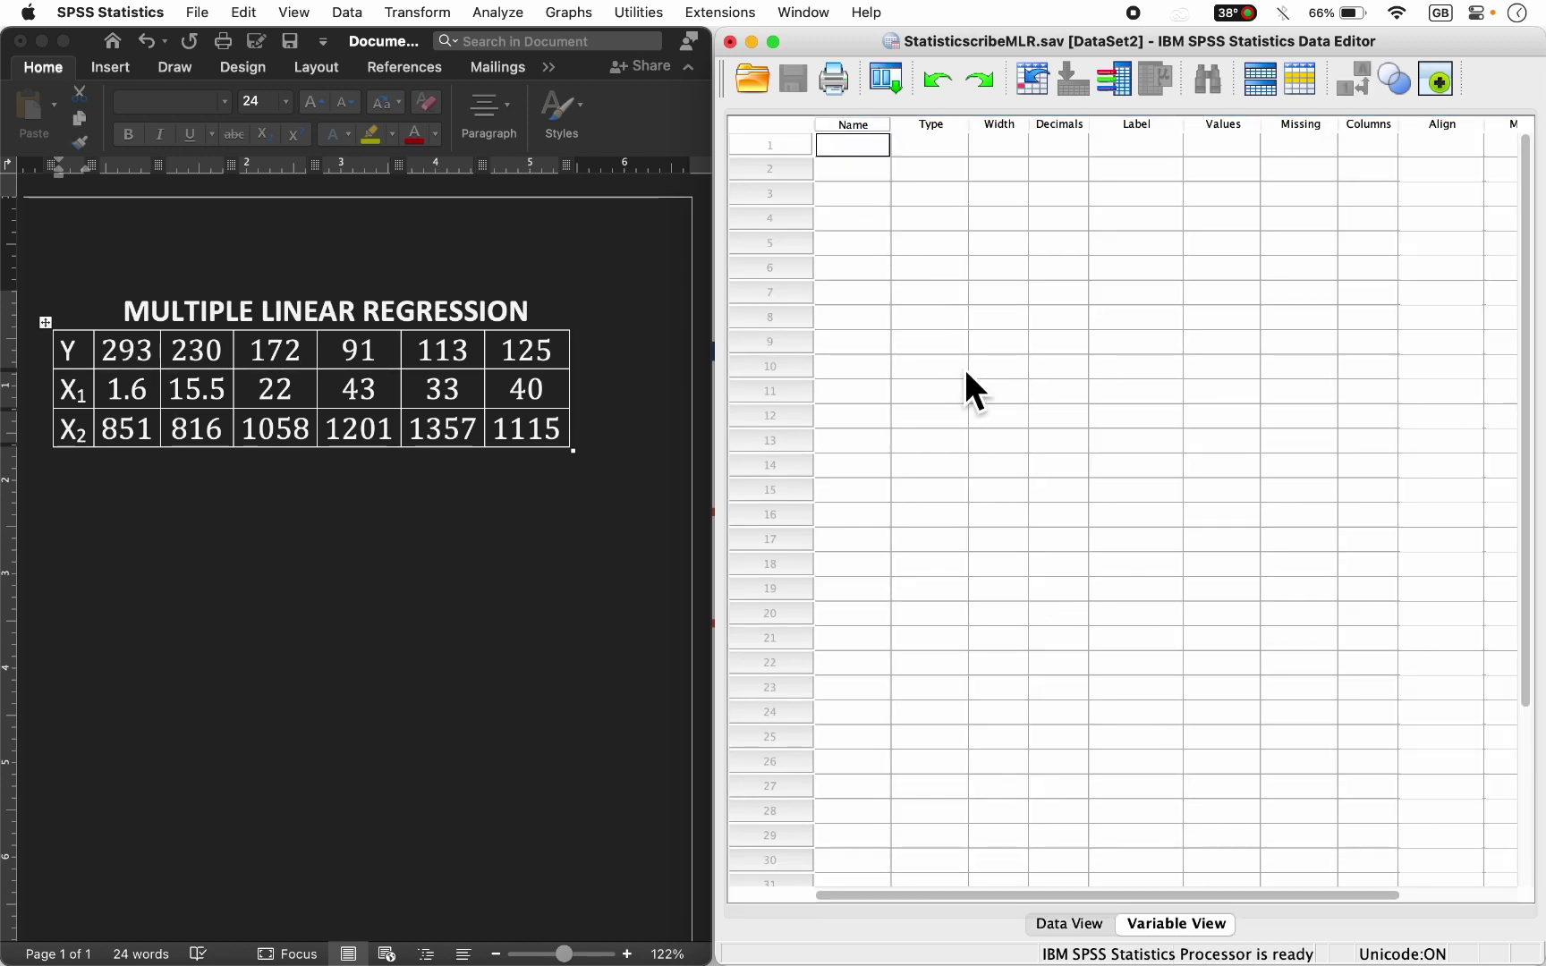
type("Y")
key("Return")
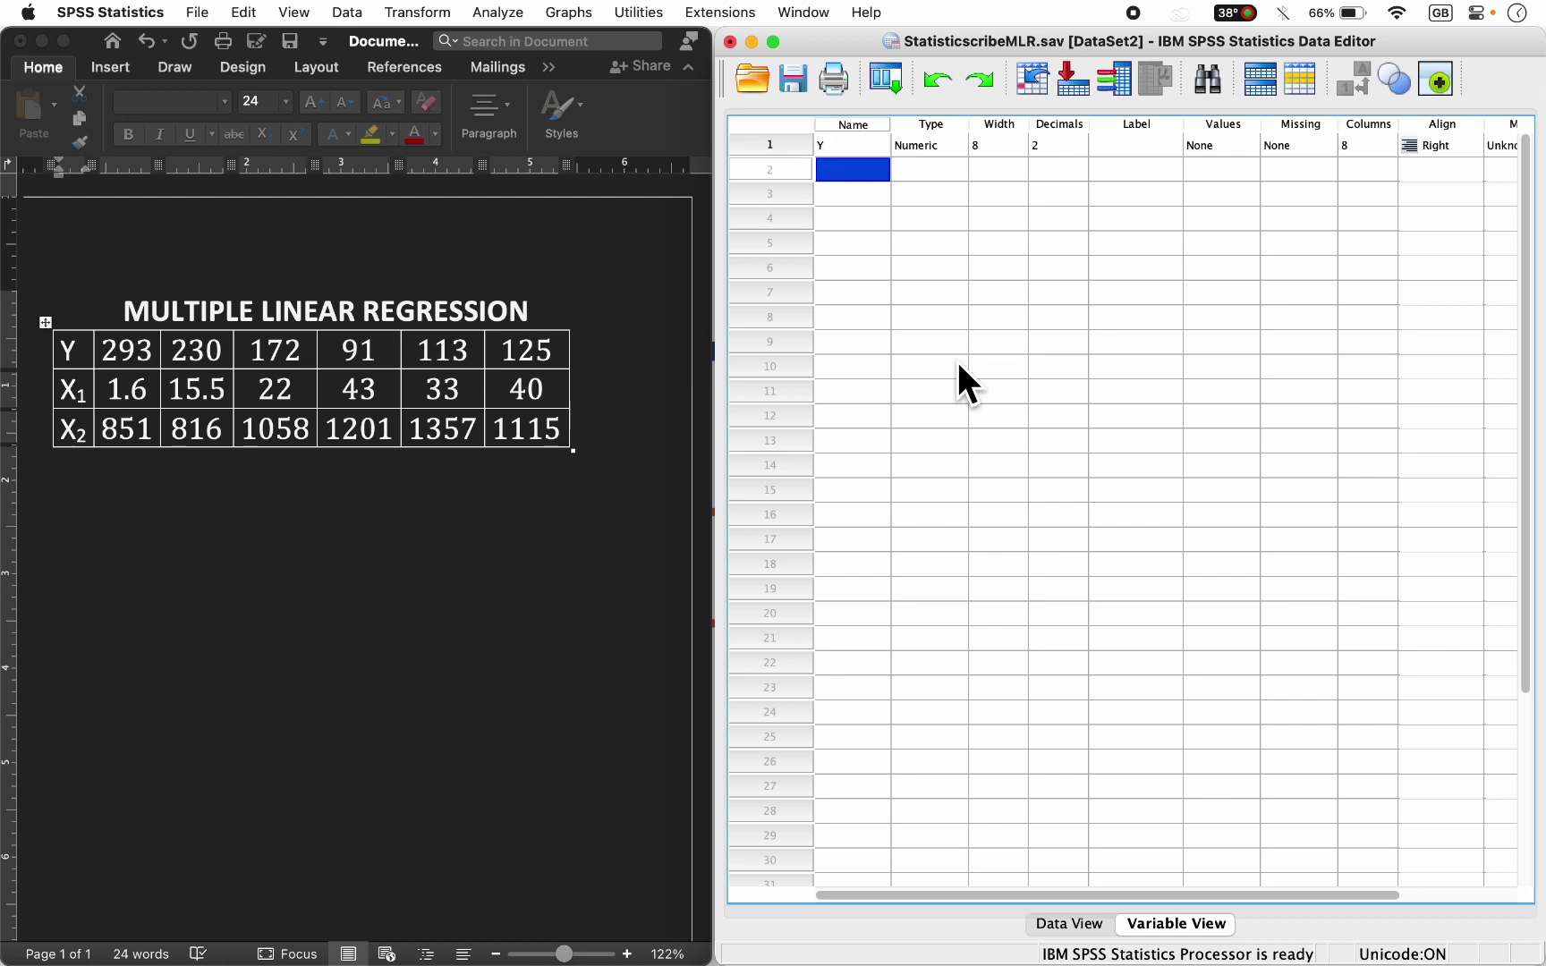
type("X1")
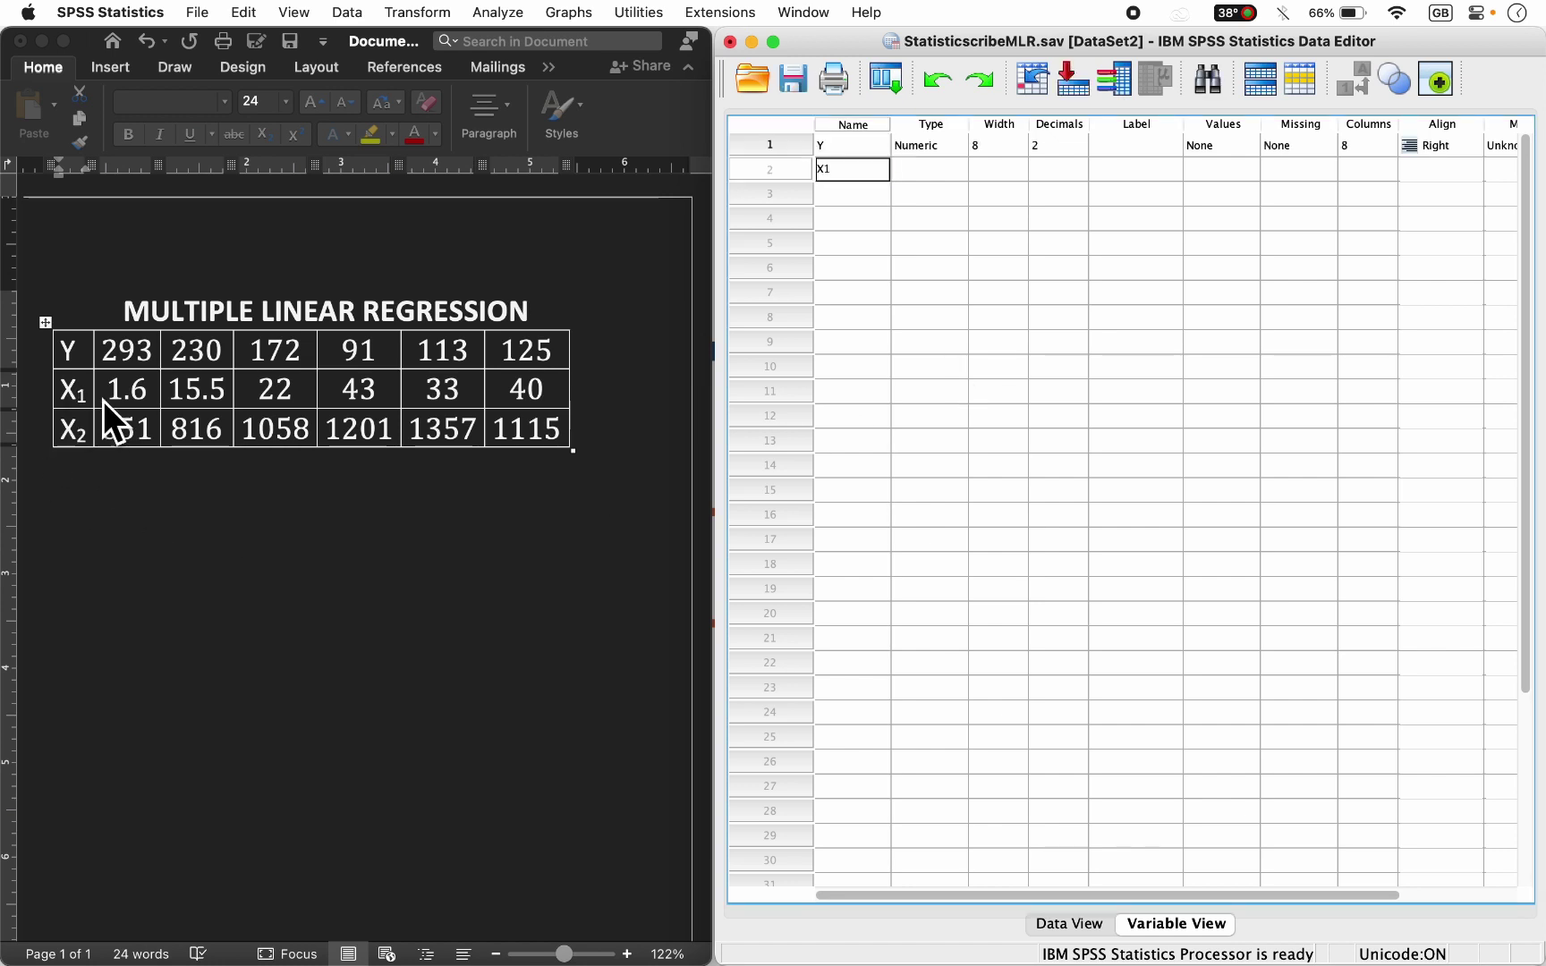
key("BackSpace")
type("X1")
key("Return")
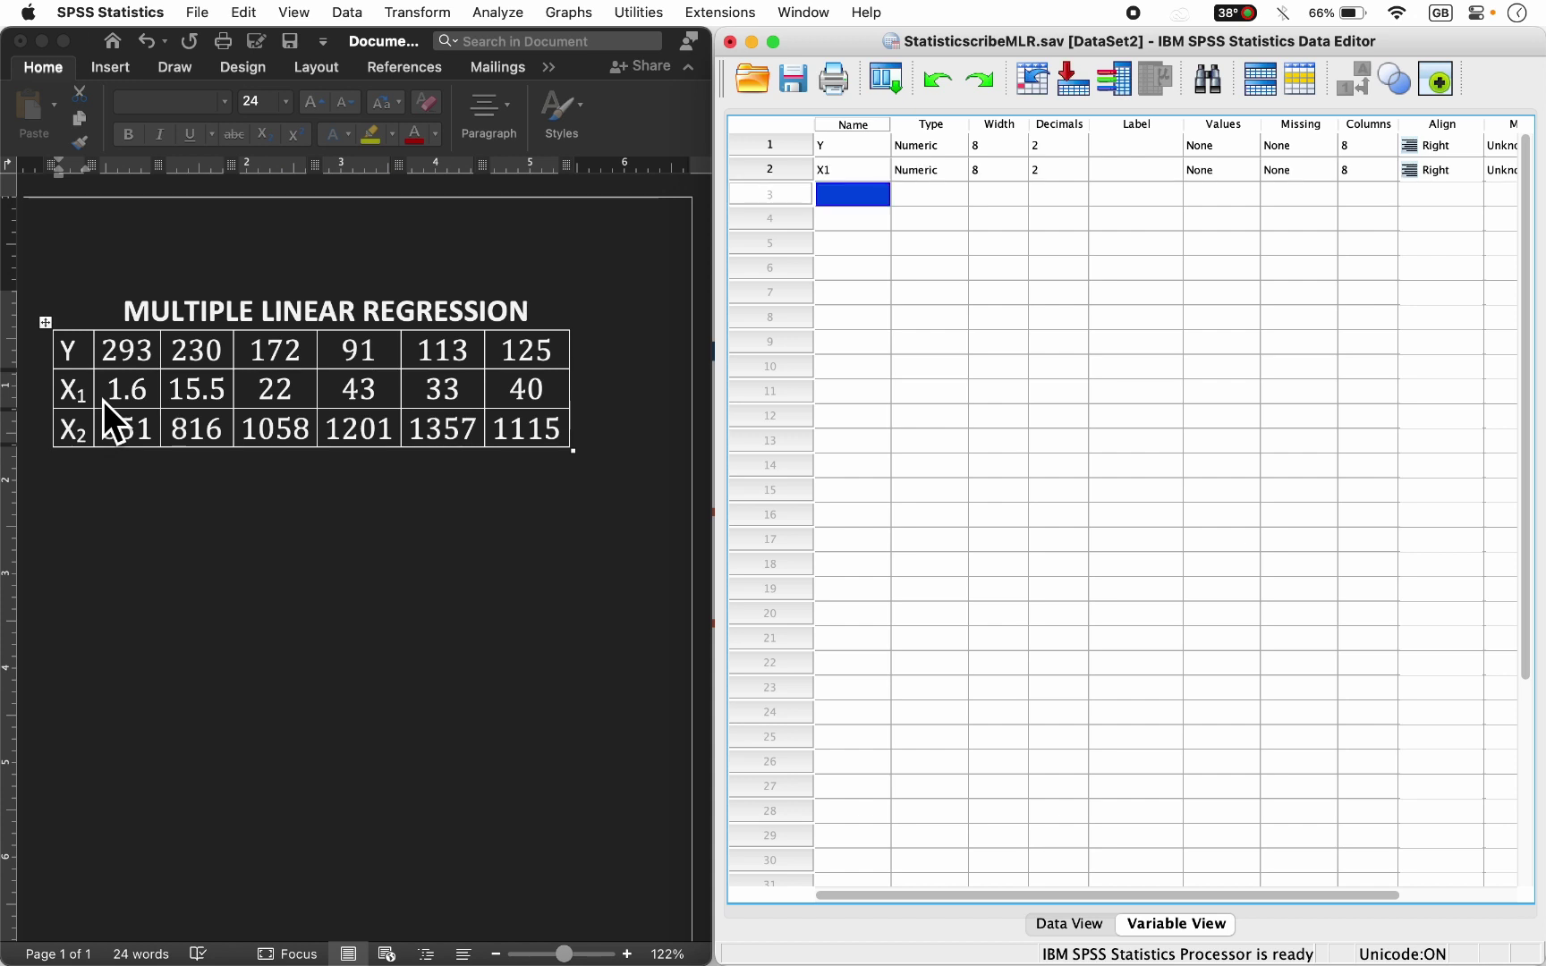
type("X2")
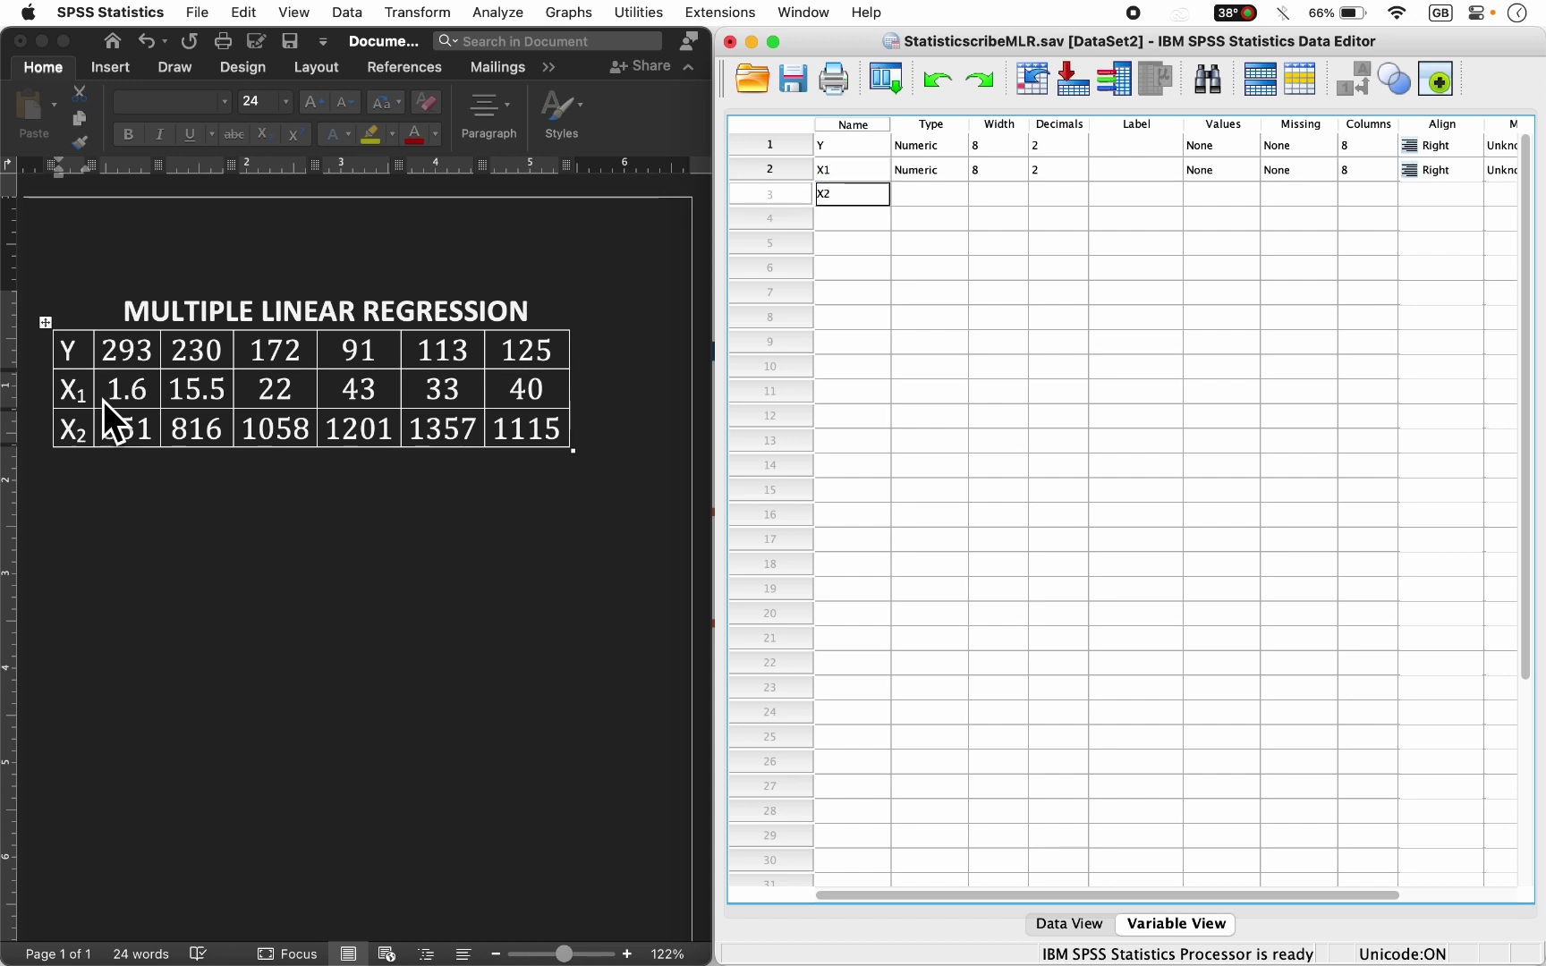
key("Return")
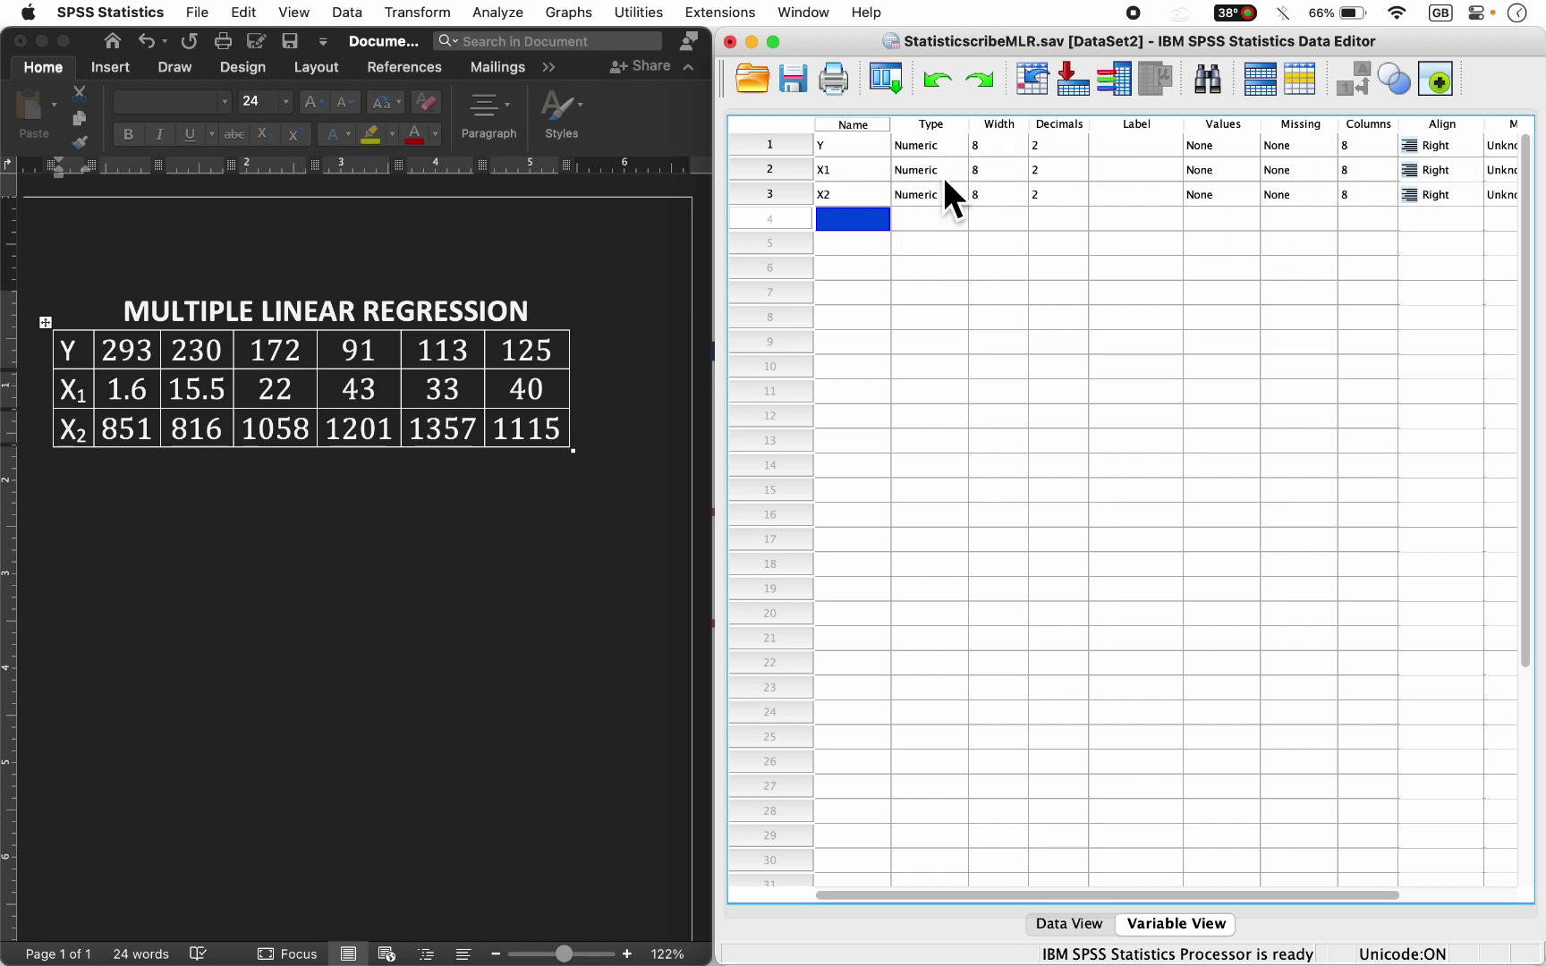
Set the number of decimals to 0 for Y, 1 for X1 and 0 for X2
left_click(1084, 153)
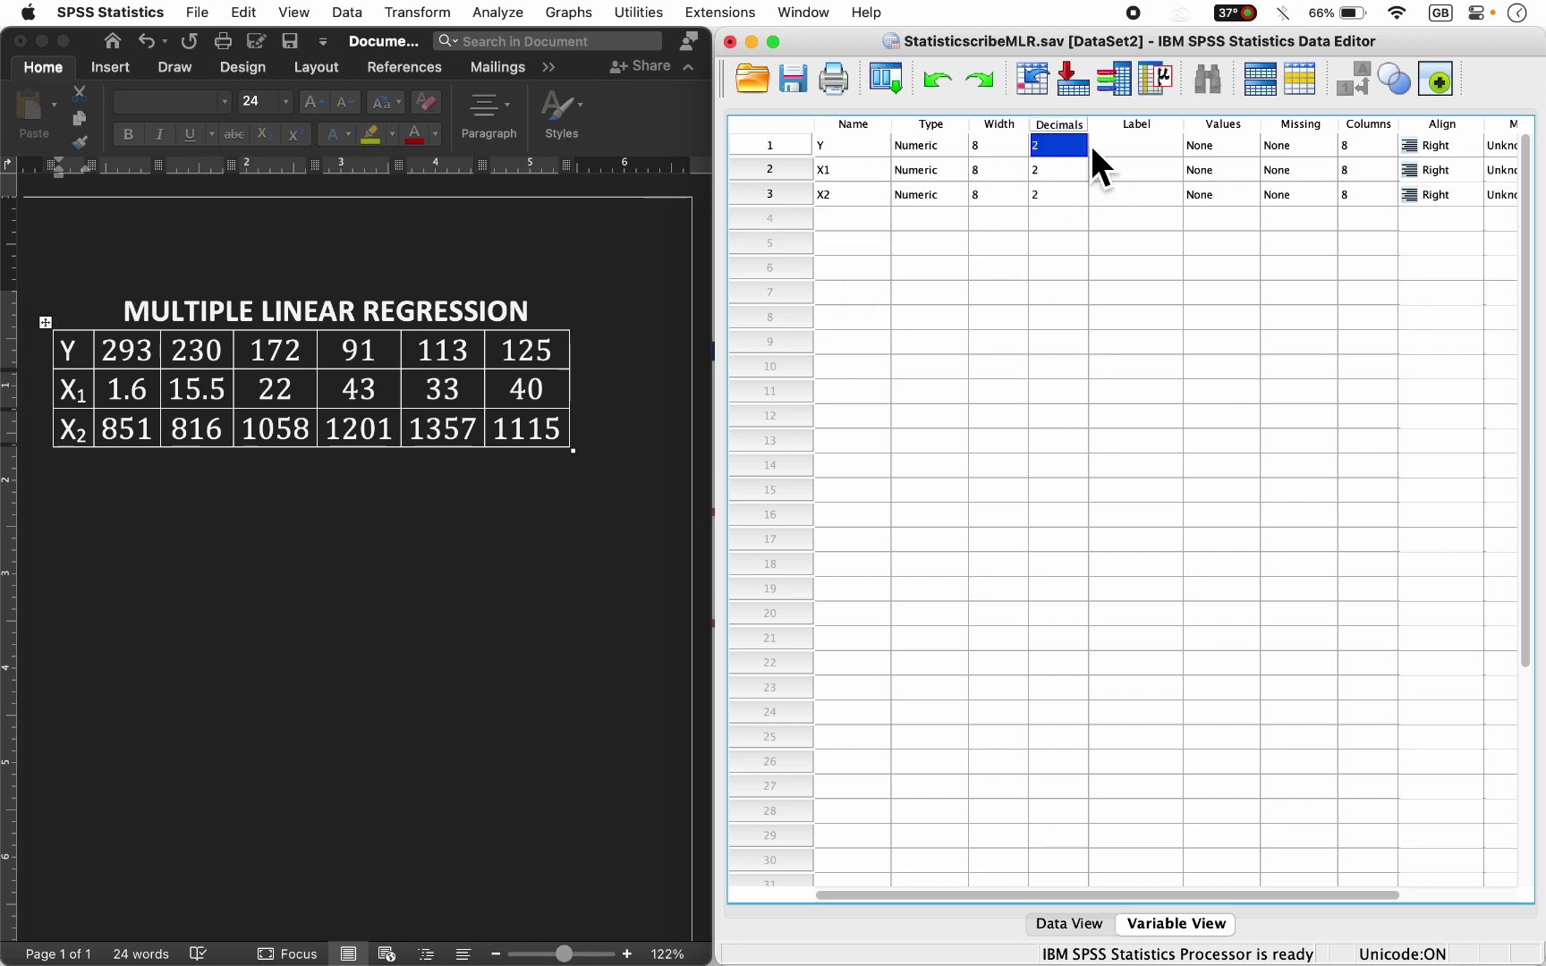
type("0")
left_click(828, 222)
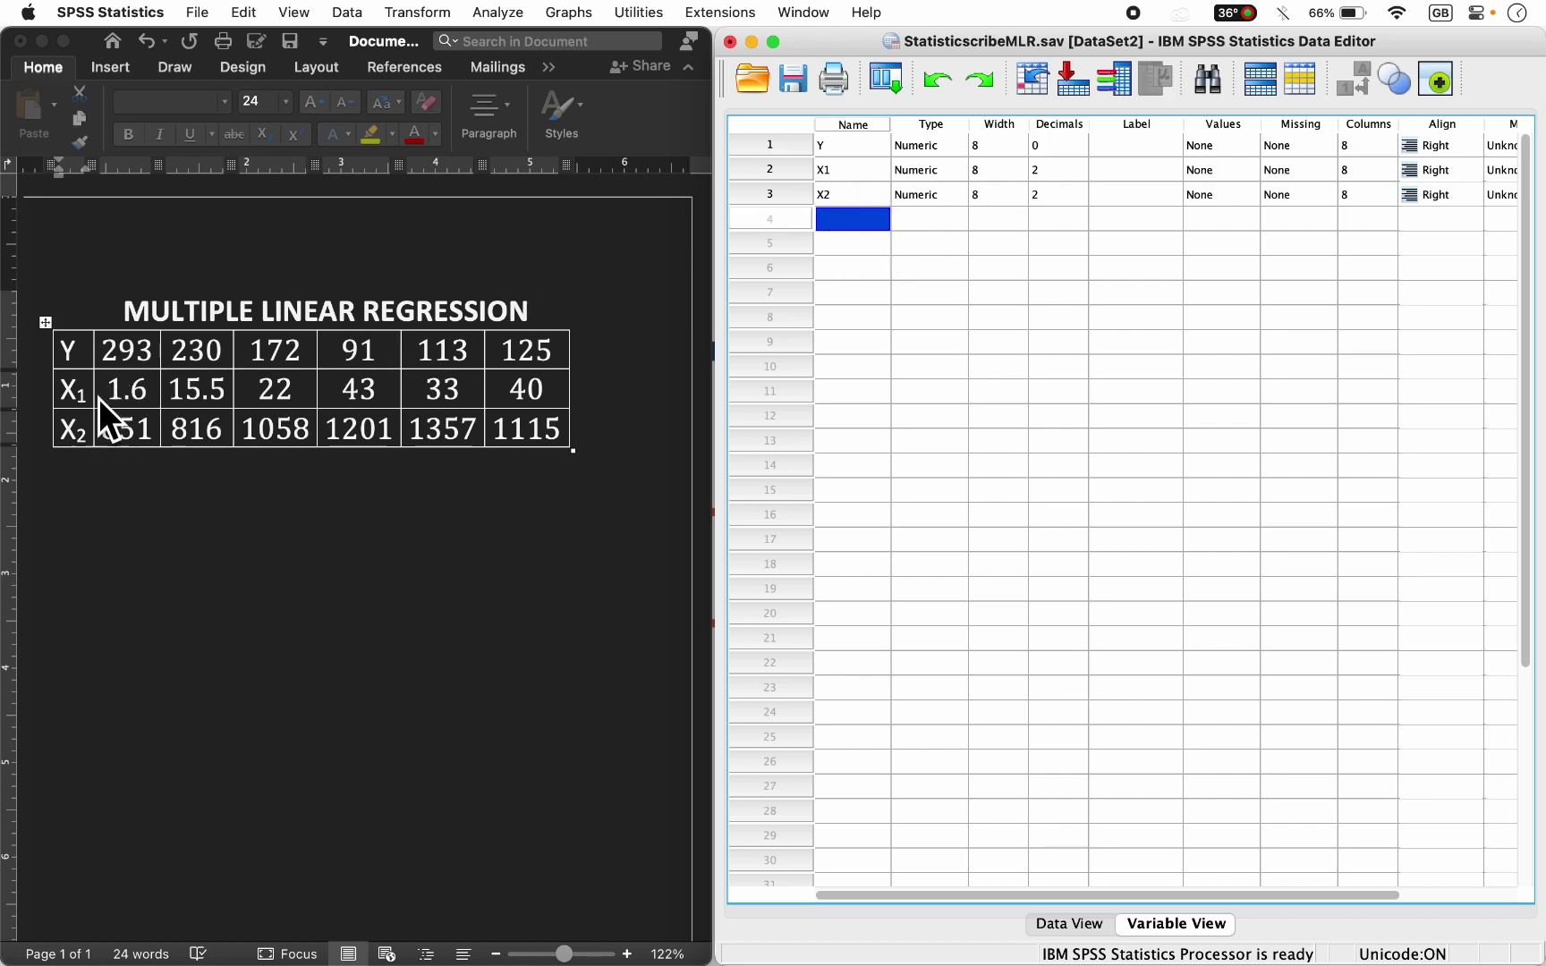
left_click(1079, 174)
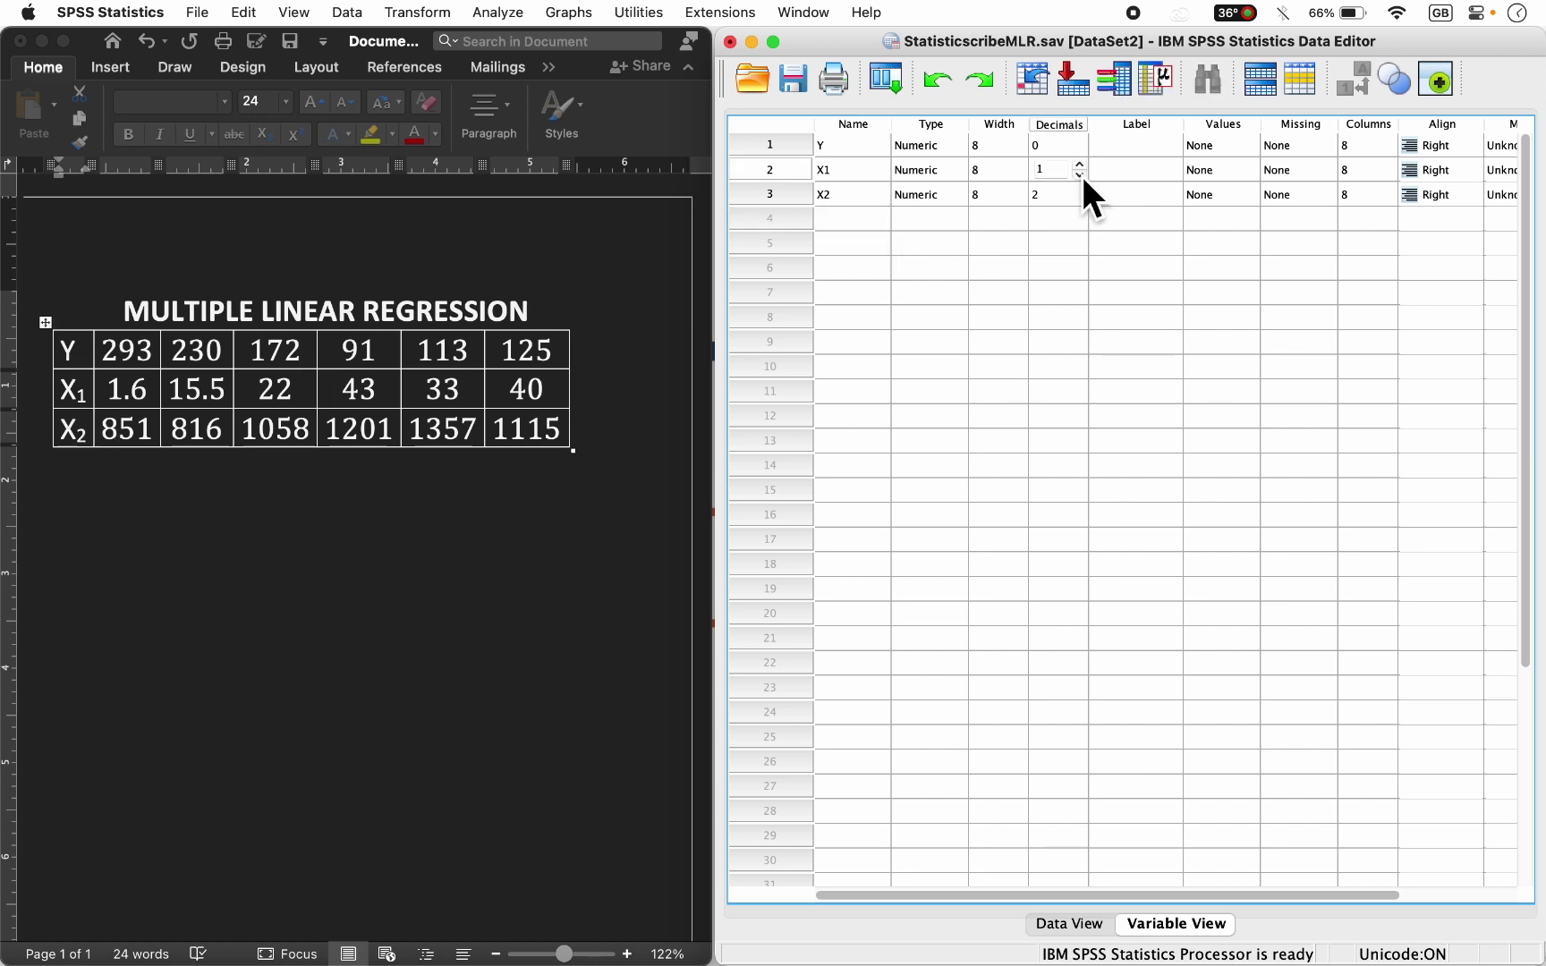
left_click(842, 222)
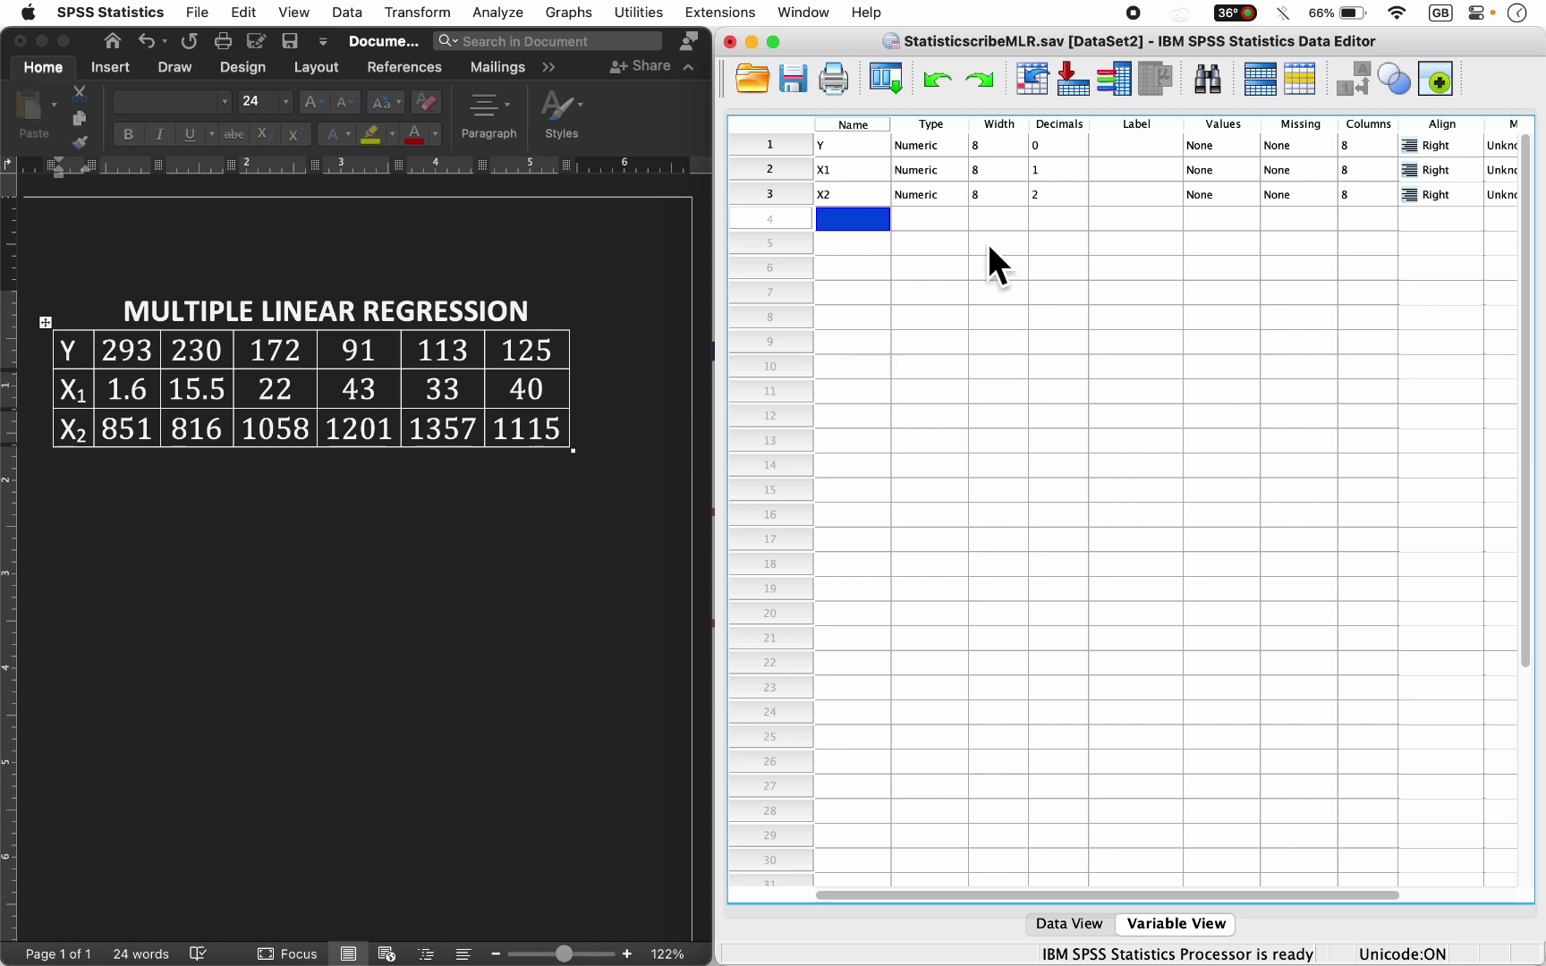
double_click(1080, 202)
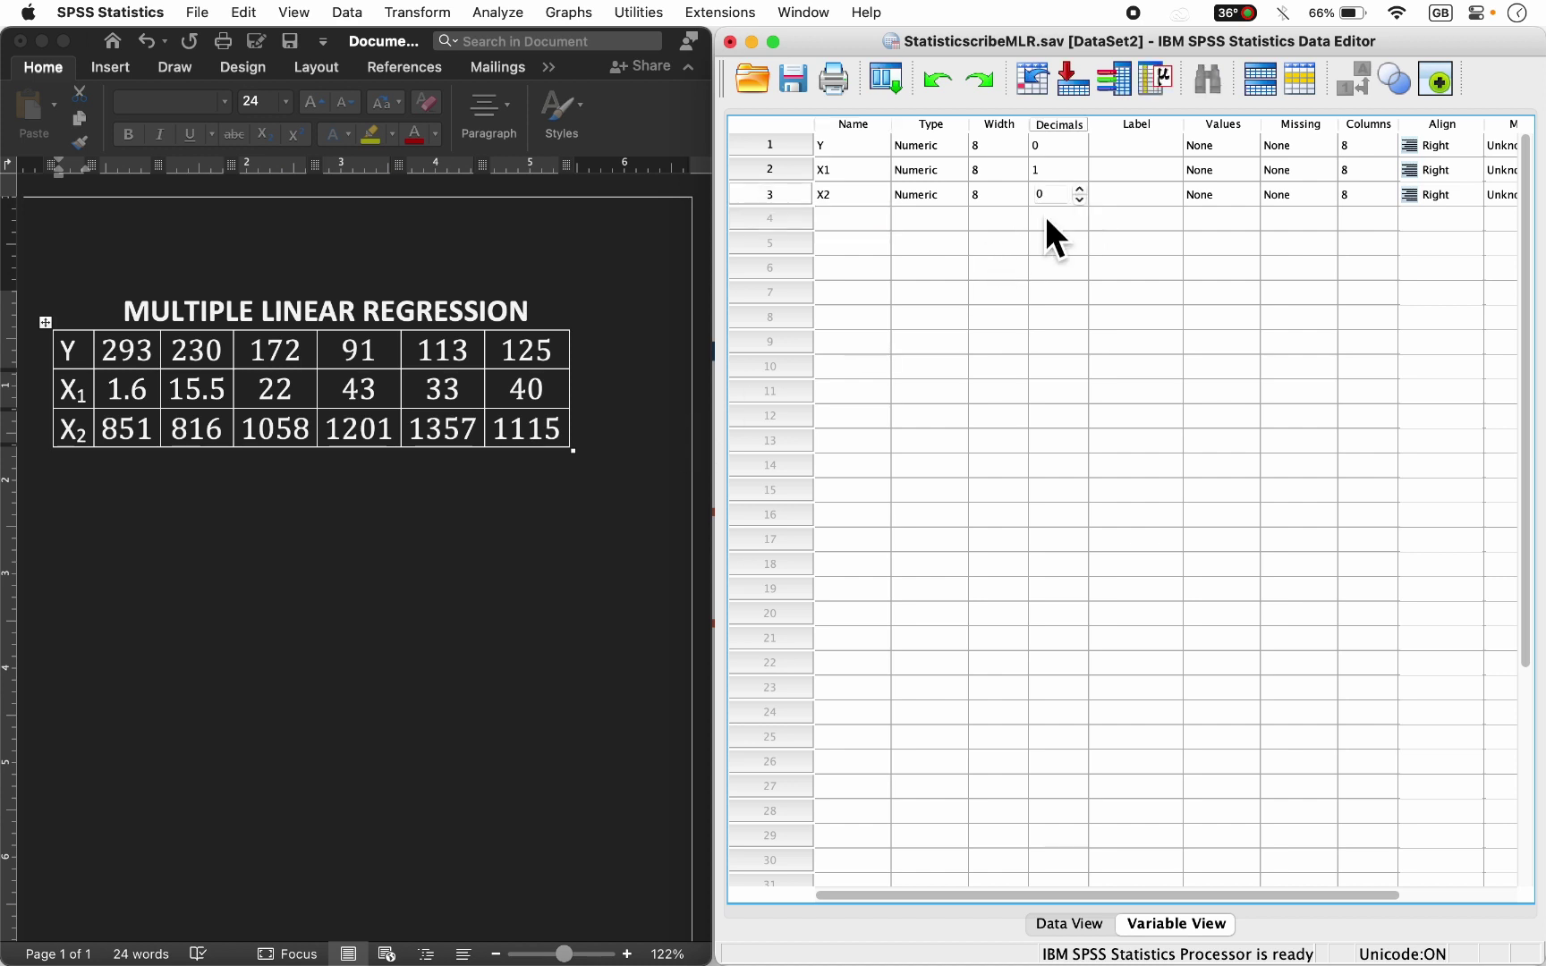
left_click(847, 219)
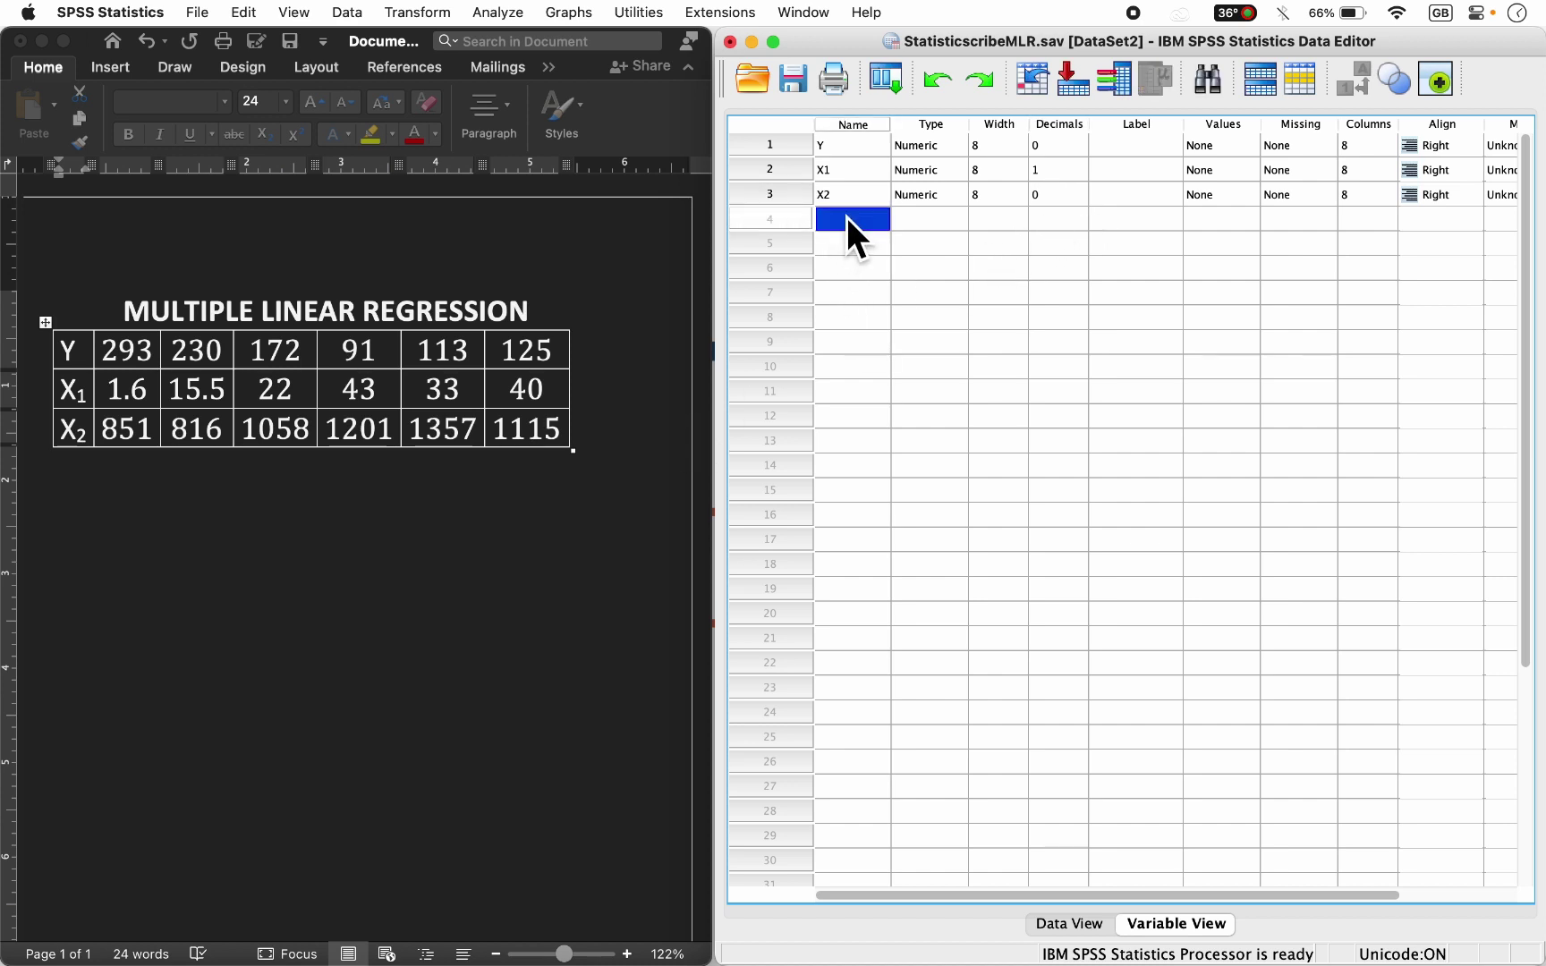
Label the three variables Y, X1 and X2, matching their names
left_click(1132, 146)
left_click(1129, 148)
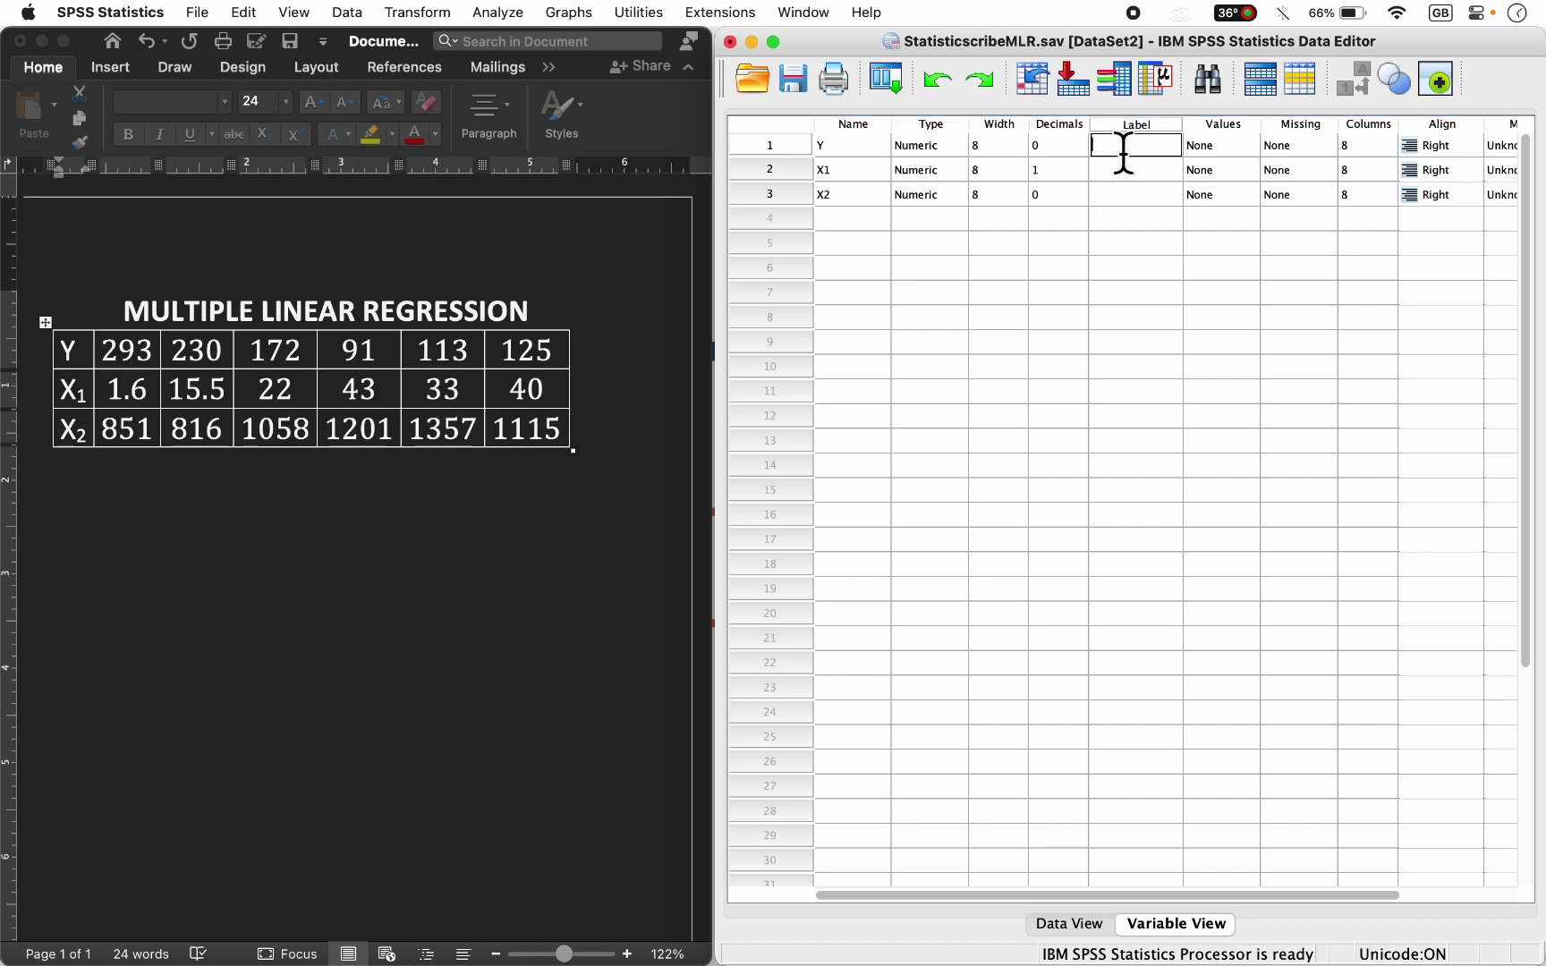
type("Y")
key("Return")
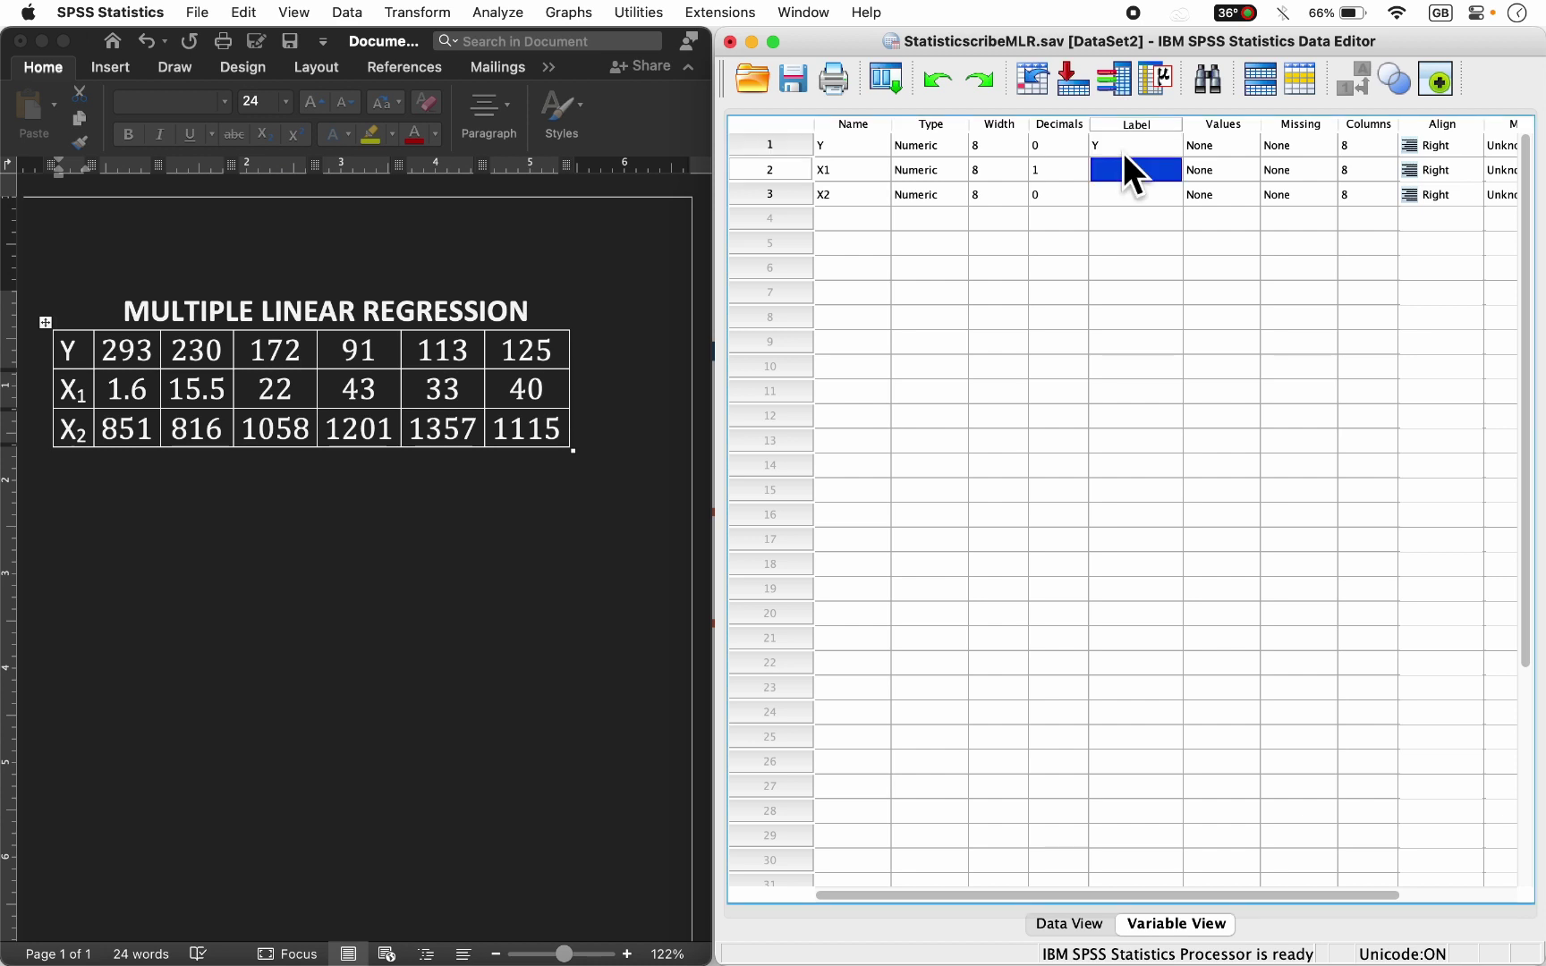
type("X1")
key("Return")
type("X")
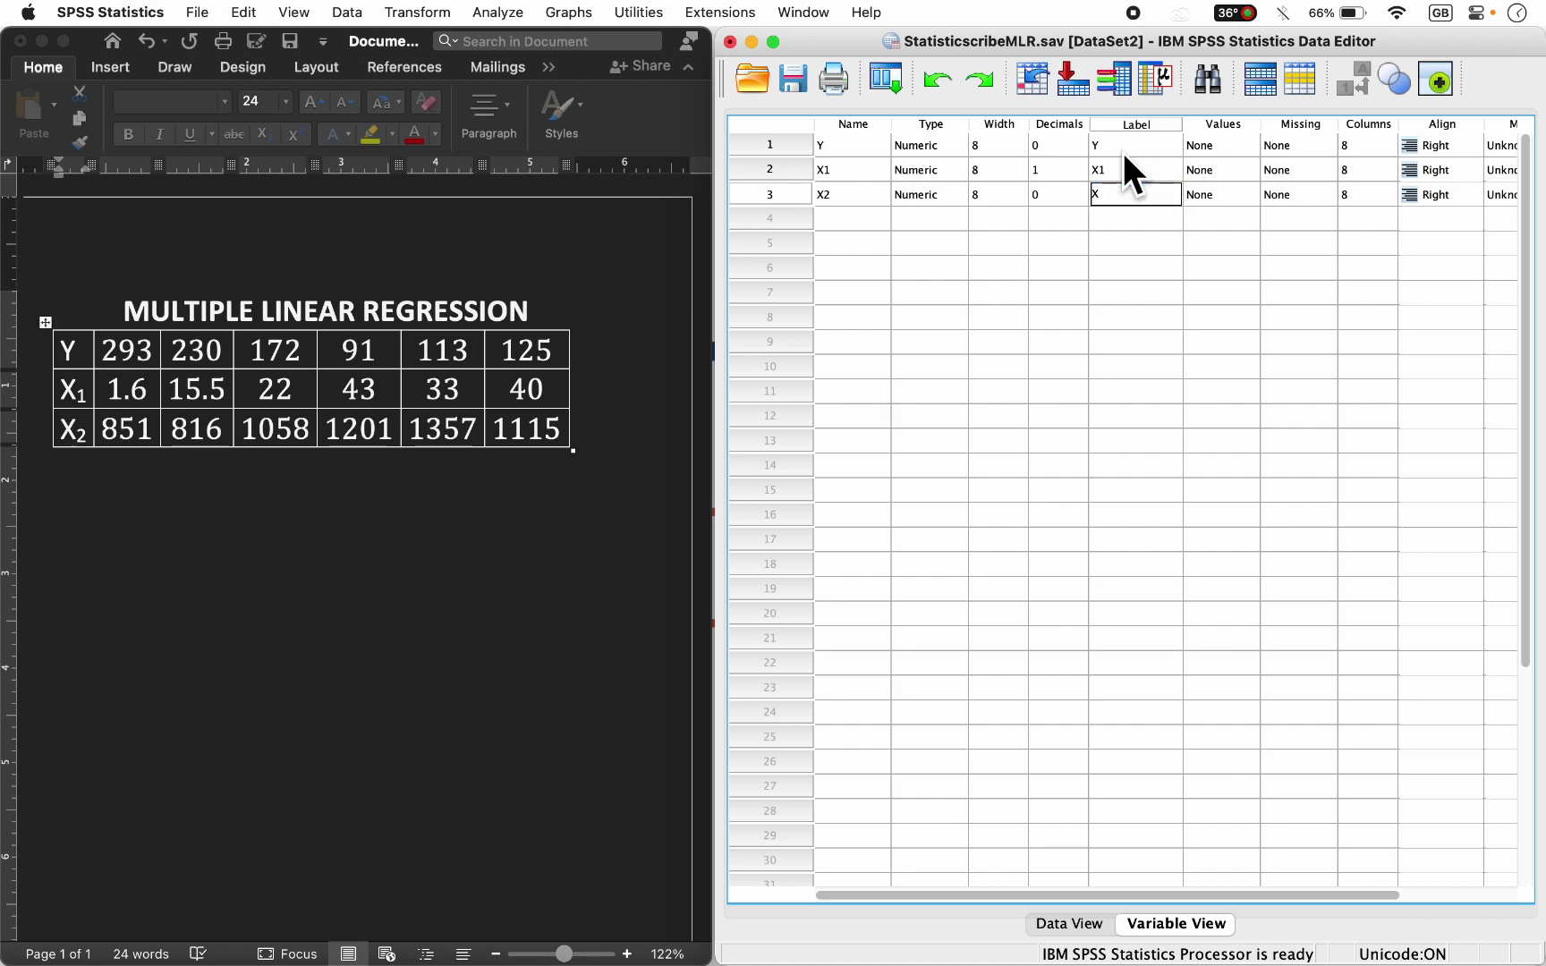
type("2")
key("Return")
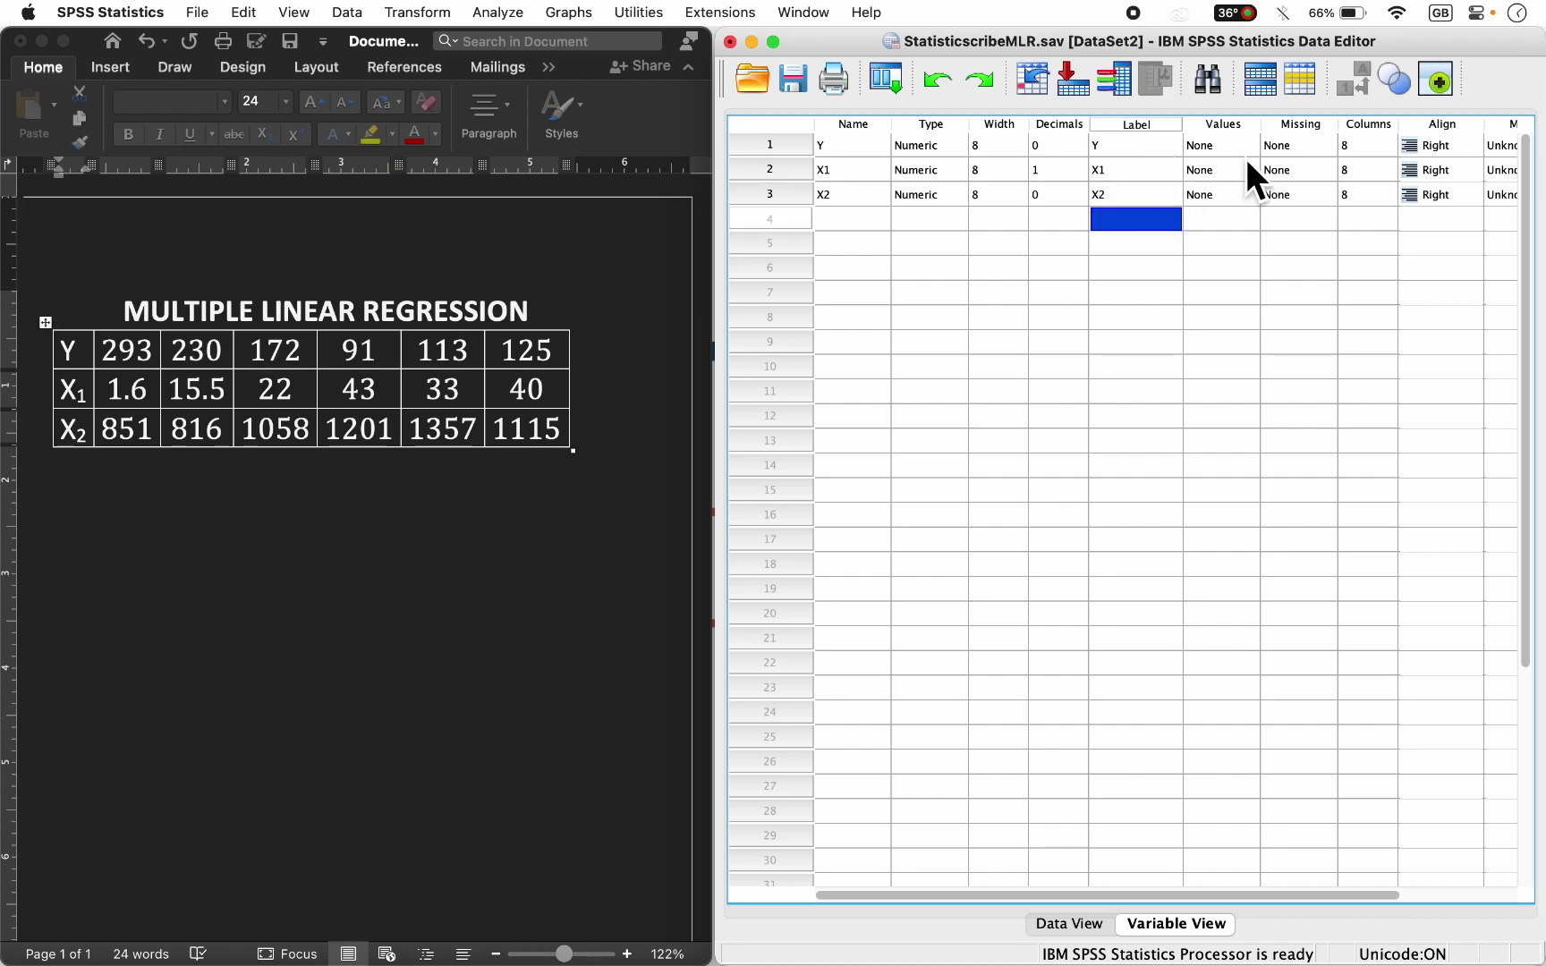
Set the measurement level of the variables Y, X1 and X2 to Scale
left_click(1136, 193)
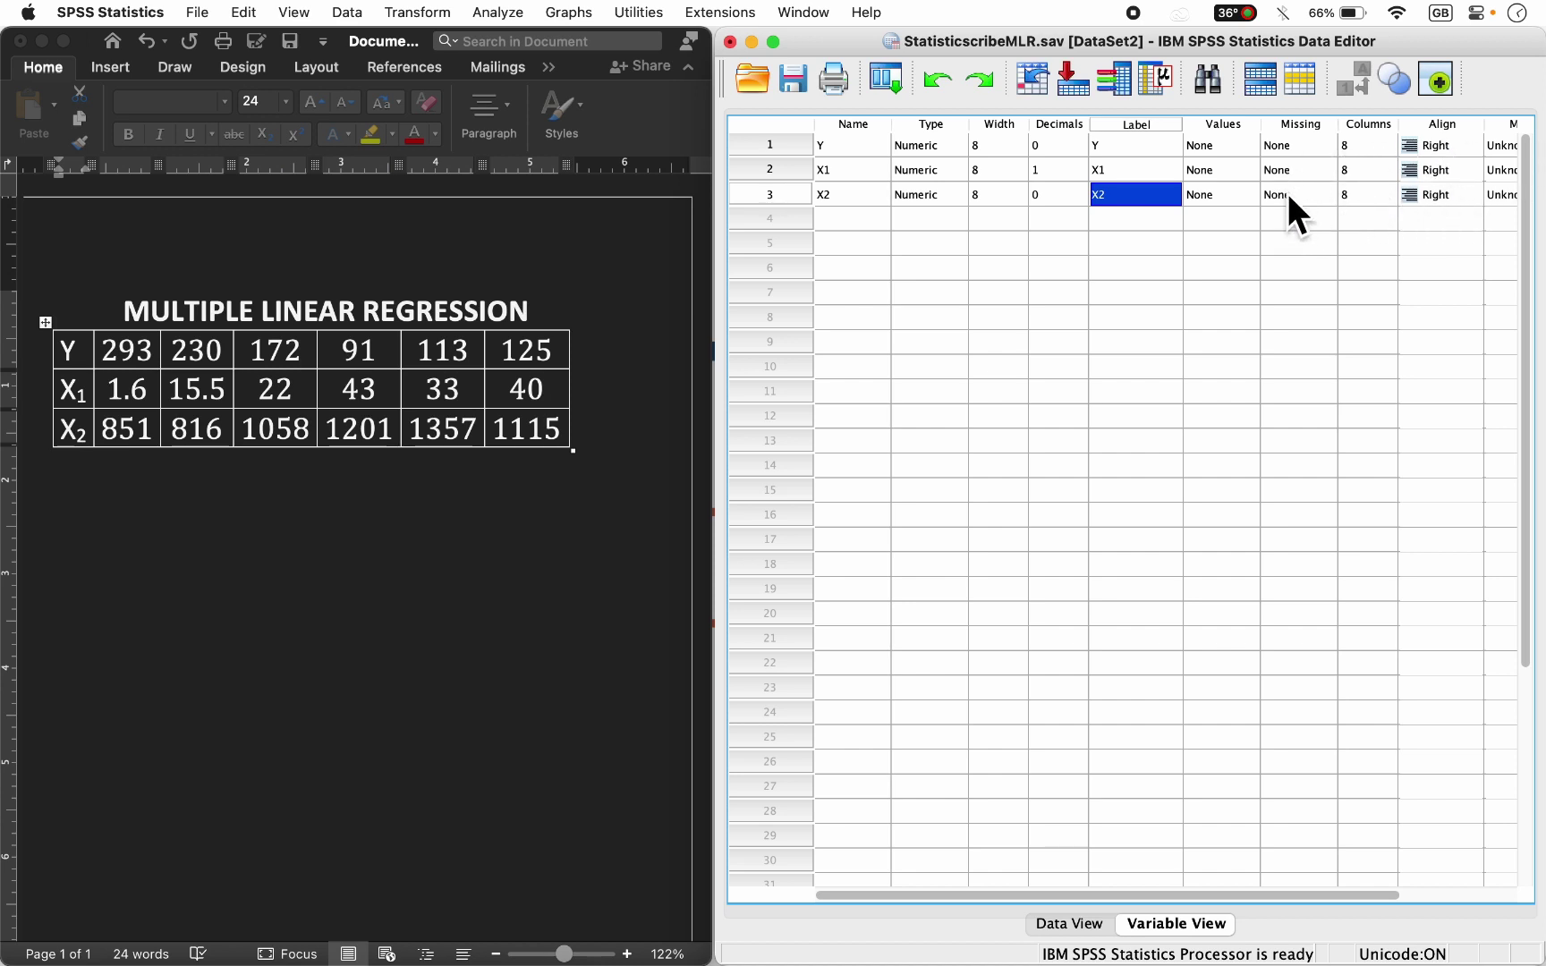
key("Tab")
key("Tab")
key("Tab")
key("Tab")
key("Tab")
key("Tab")
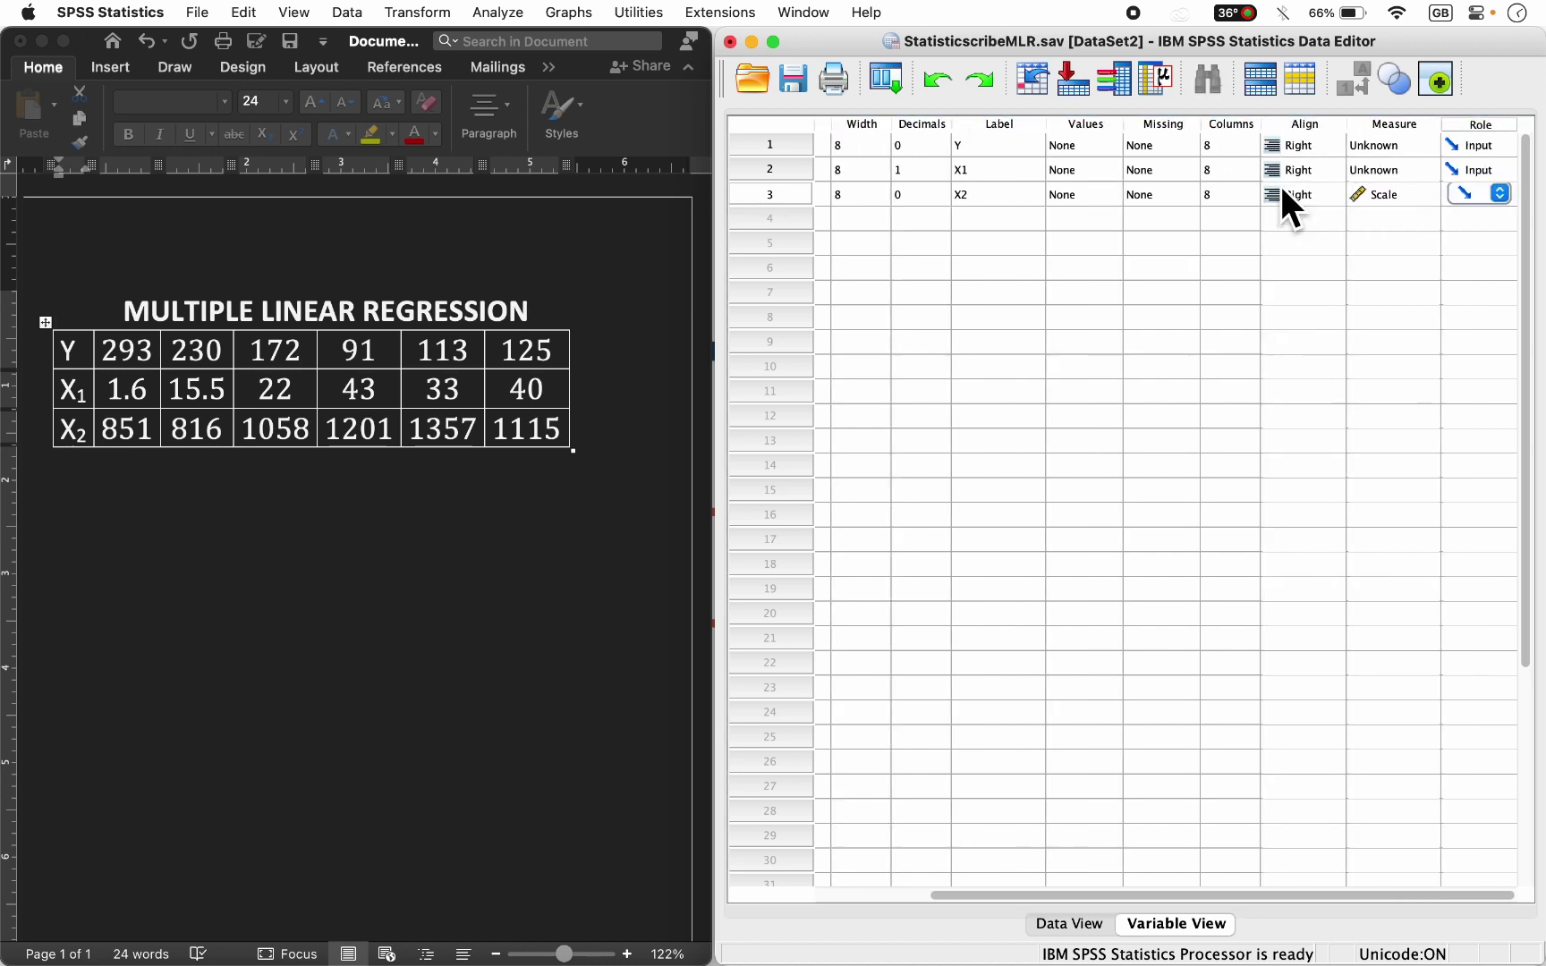
left_click(1417, 145)
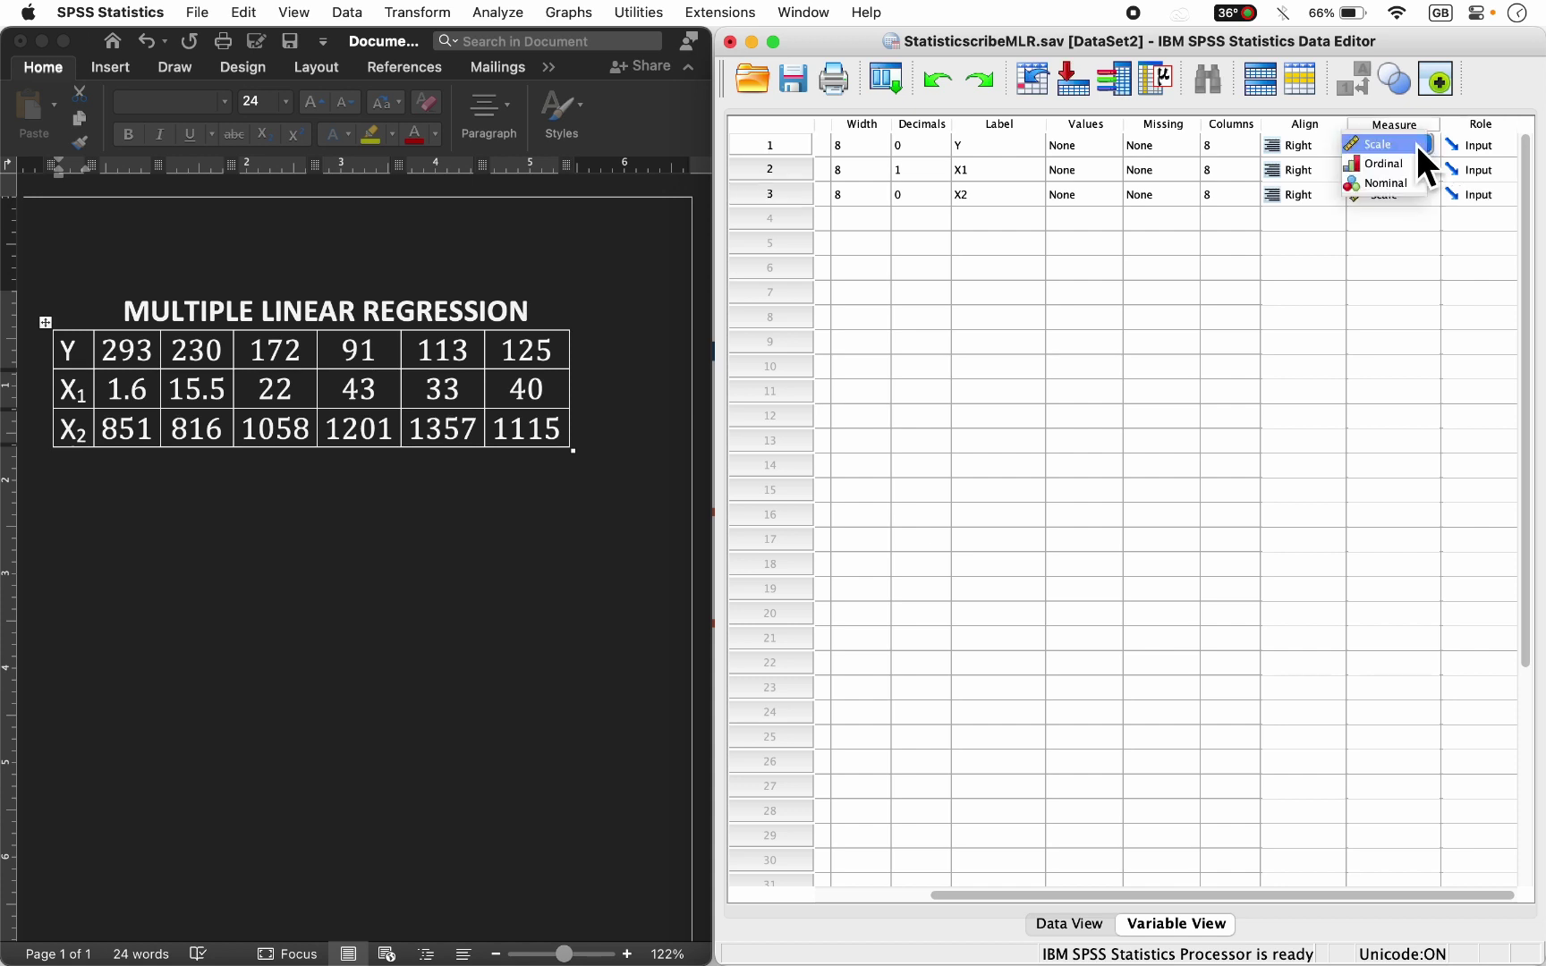
left_click(1409, 148)
left_click(1419, 169)
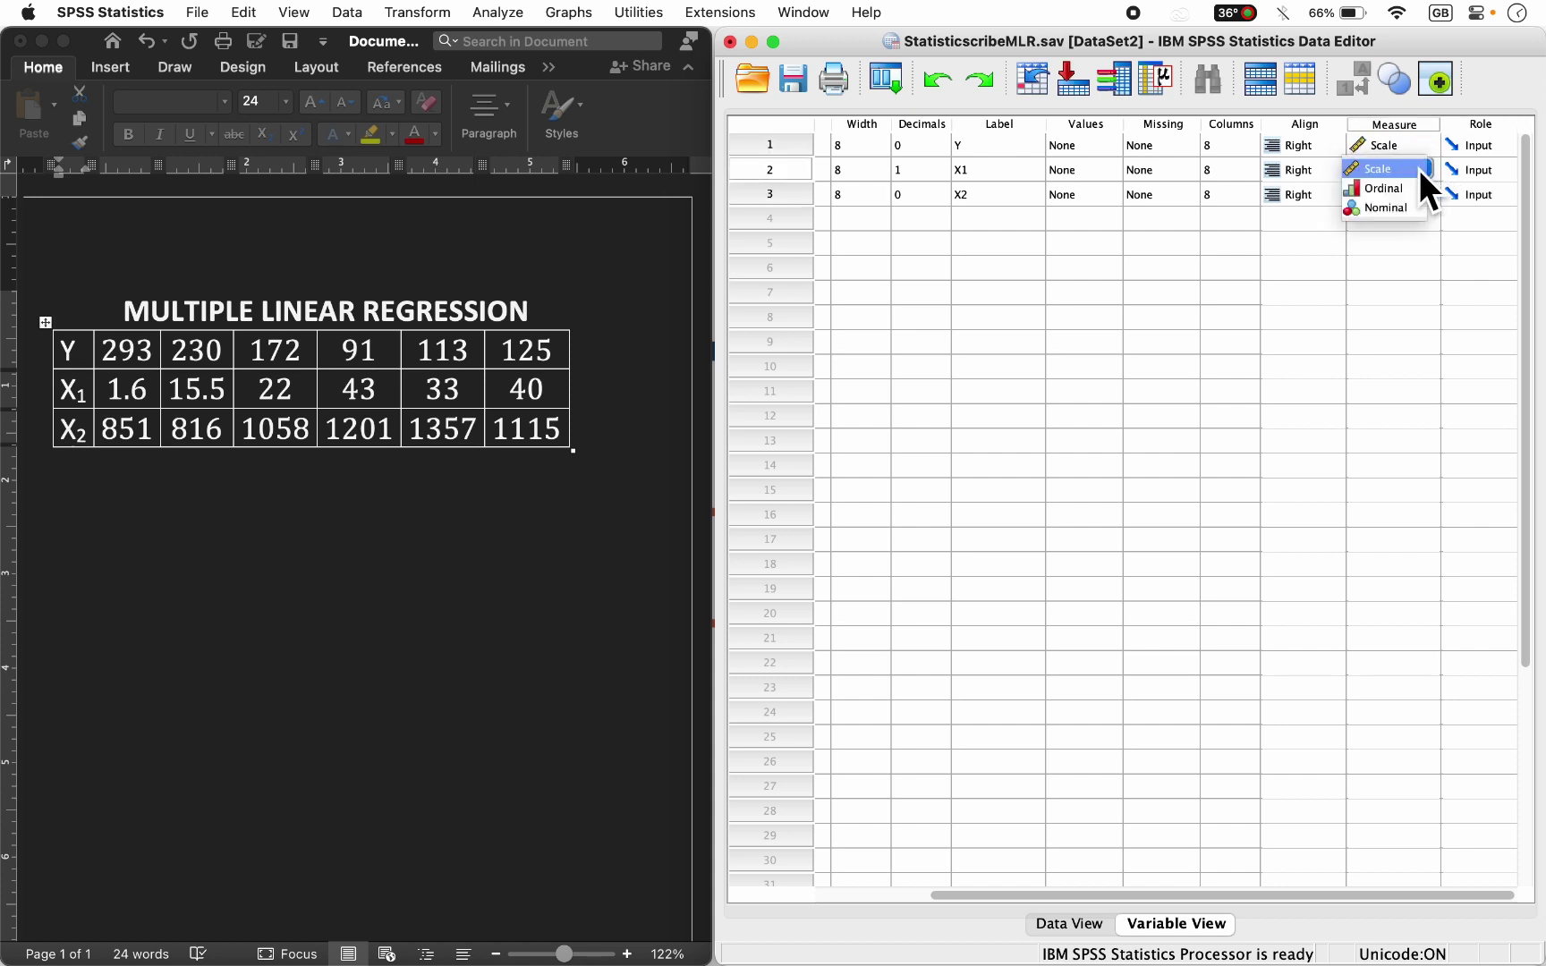
left_click(1408, 177)
left_click(1409, 194)
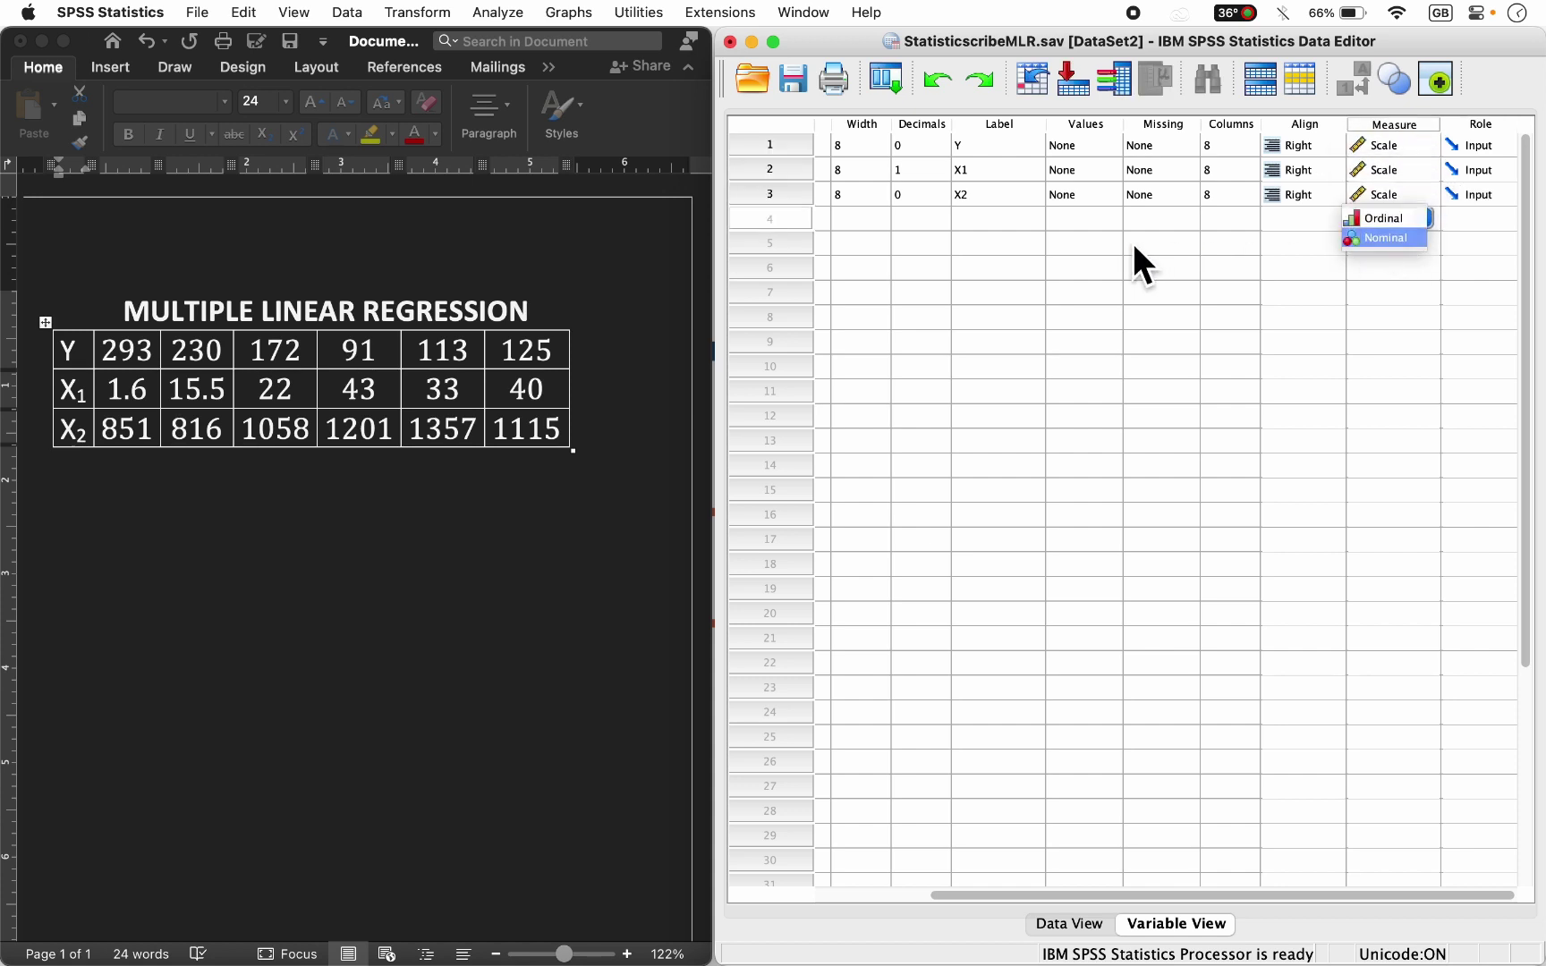
left_click(1002, 202)
left_click(866, 199)
key("Left")
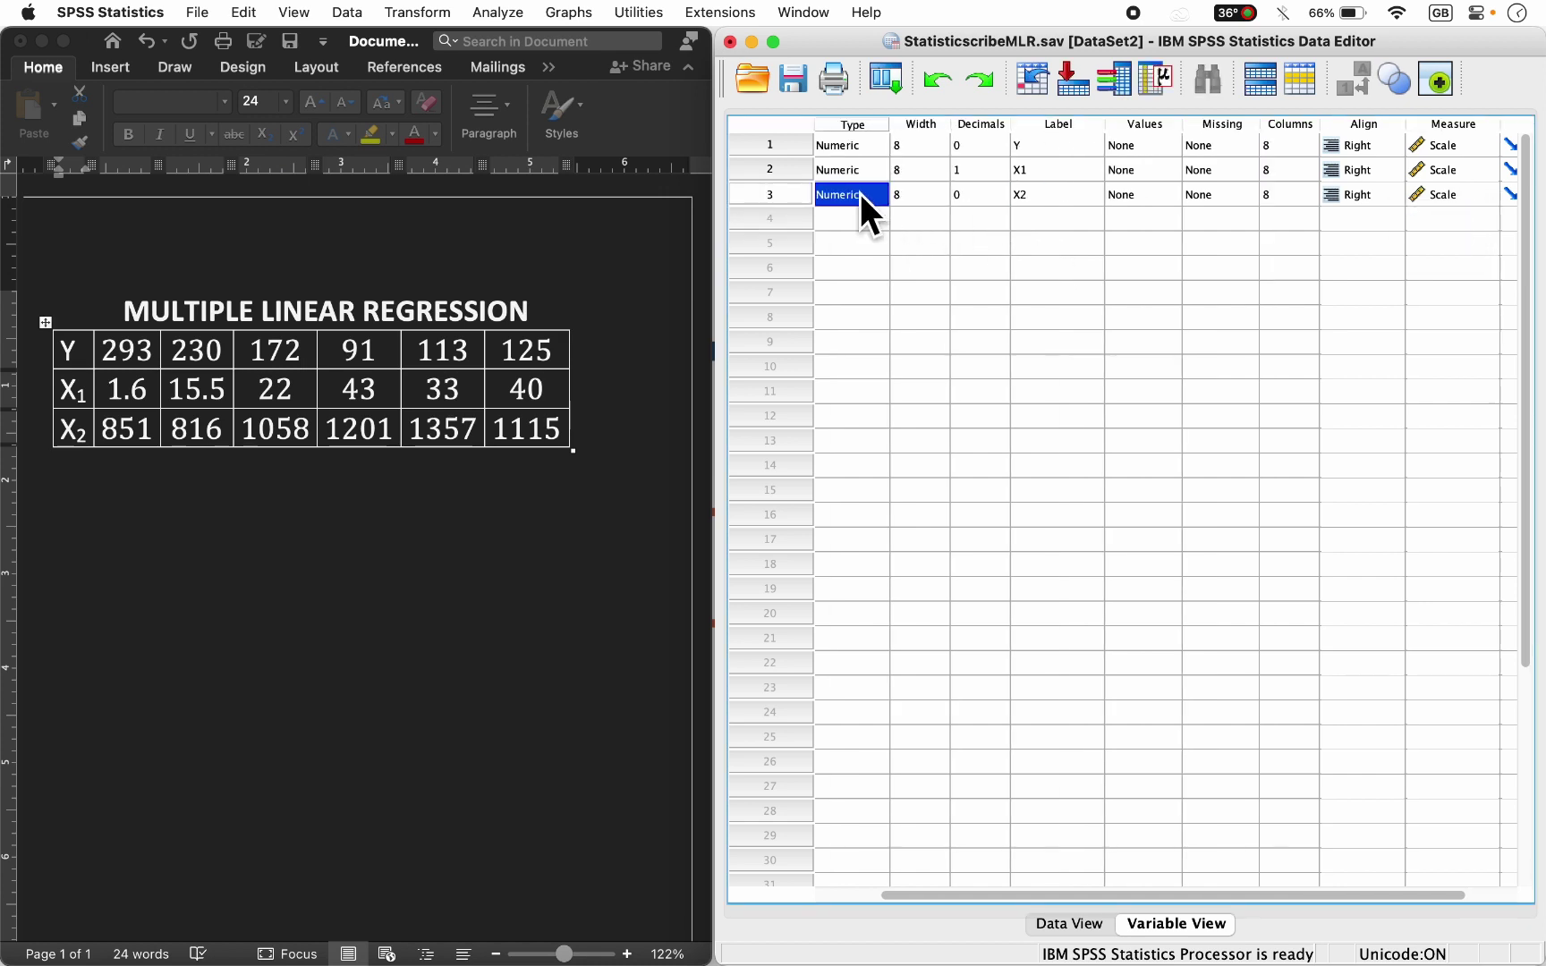
key("Left")
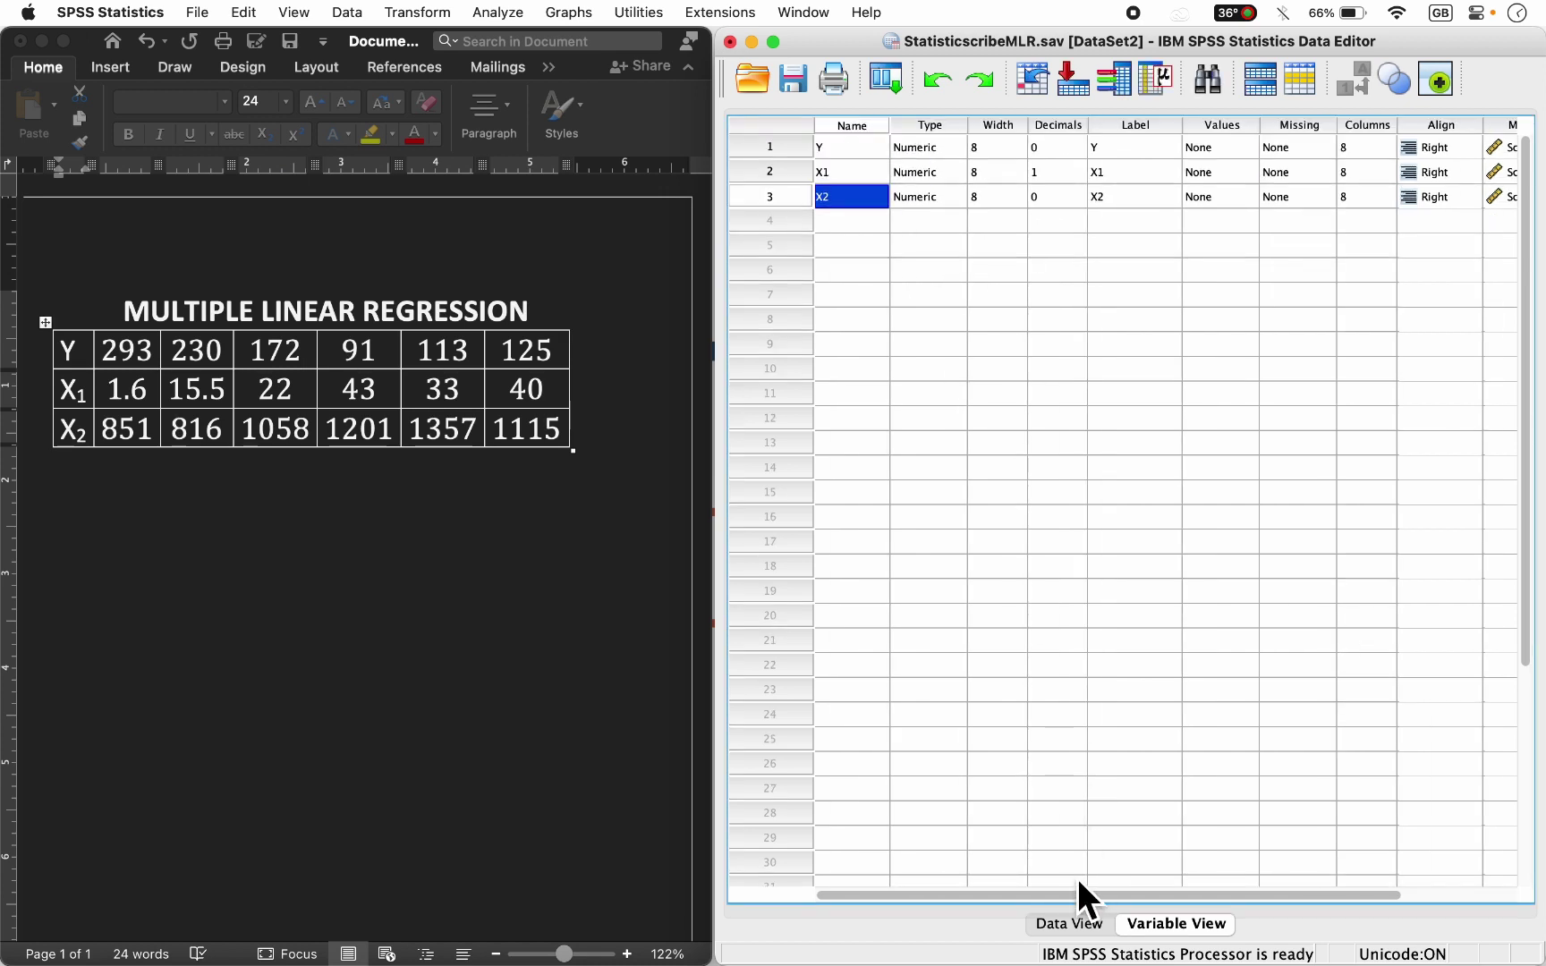
Enter the values 293, 230, 172, 91, 113 and 125 for variable Y in cases 1 to 6 of the data sheet
left_click(1069, 930)
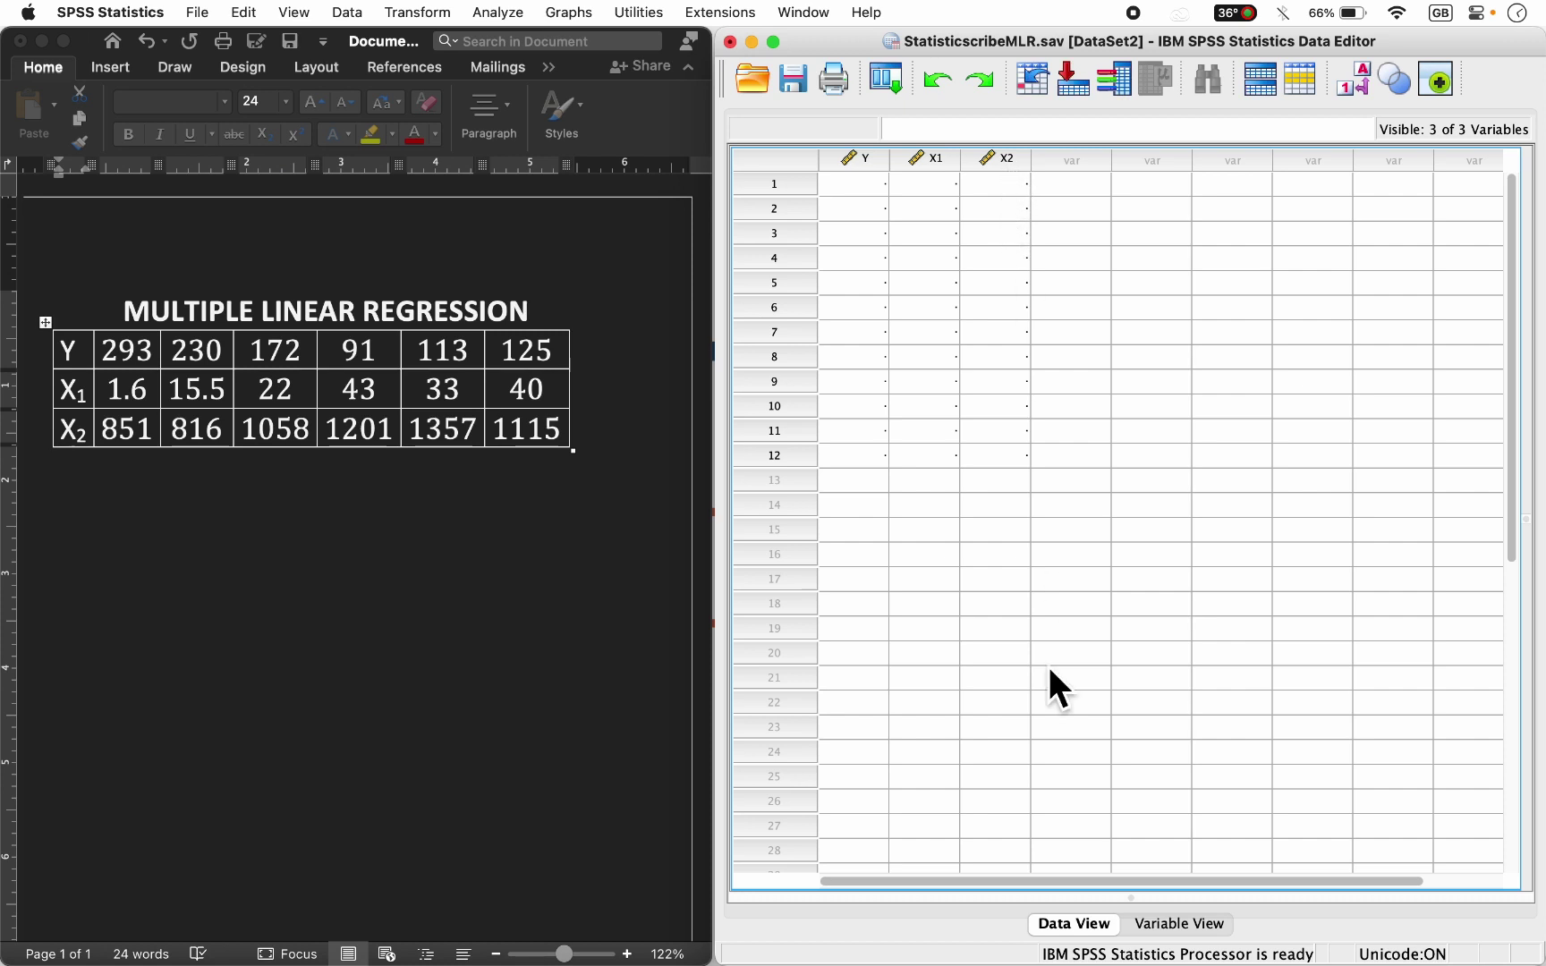
left_click(857, 181)
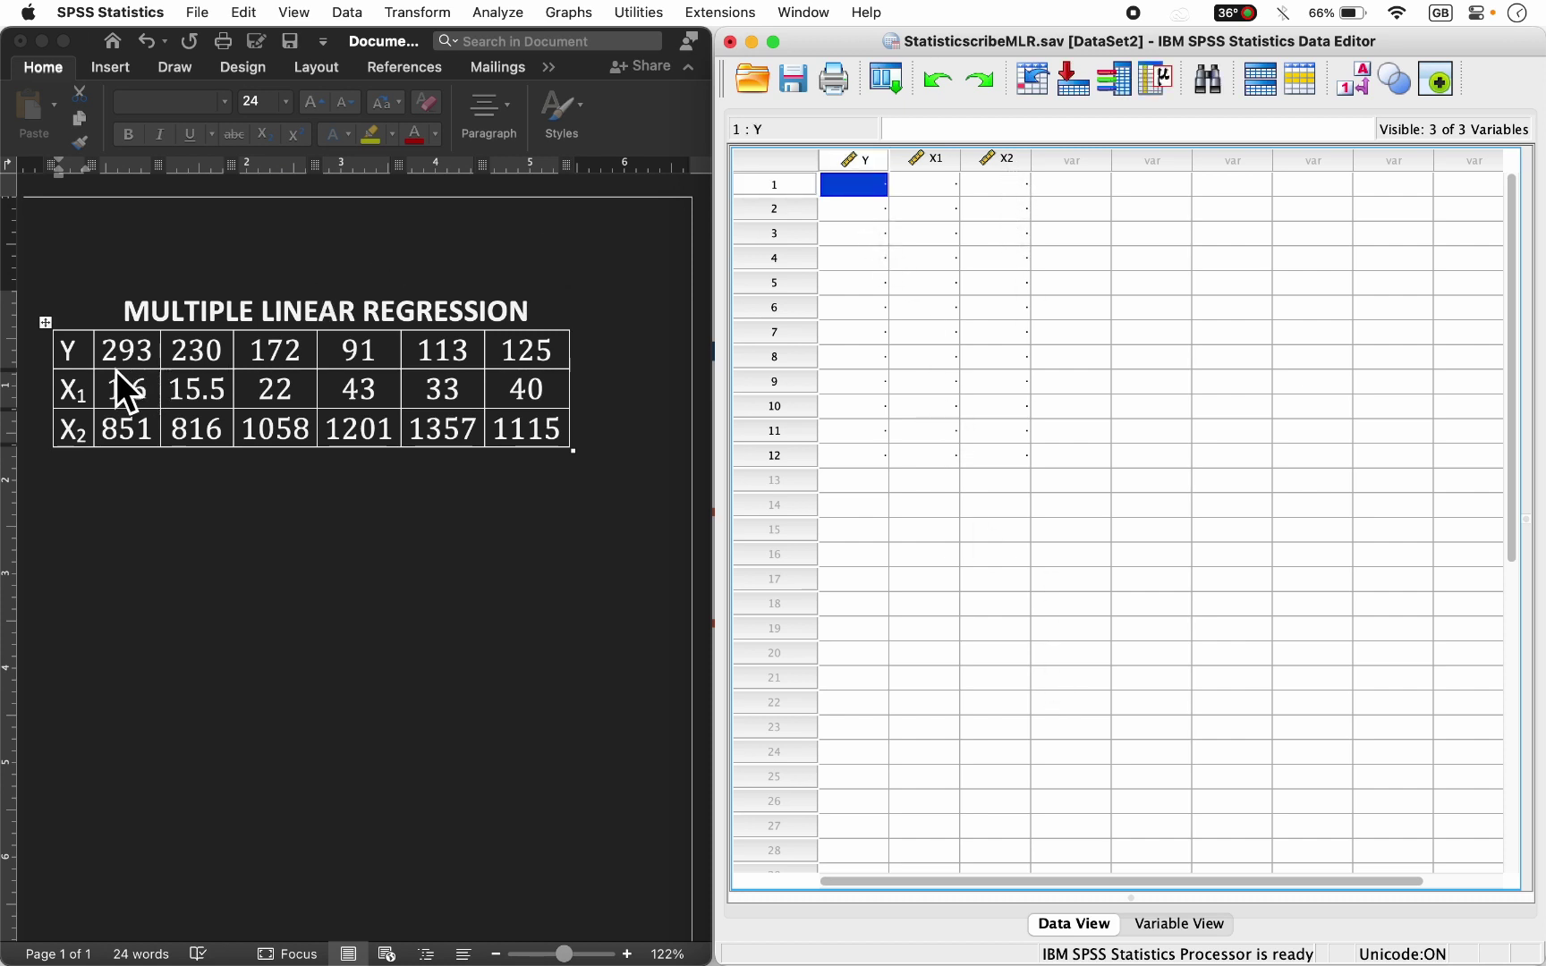
type("29")
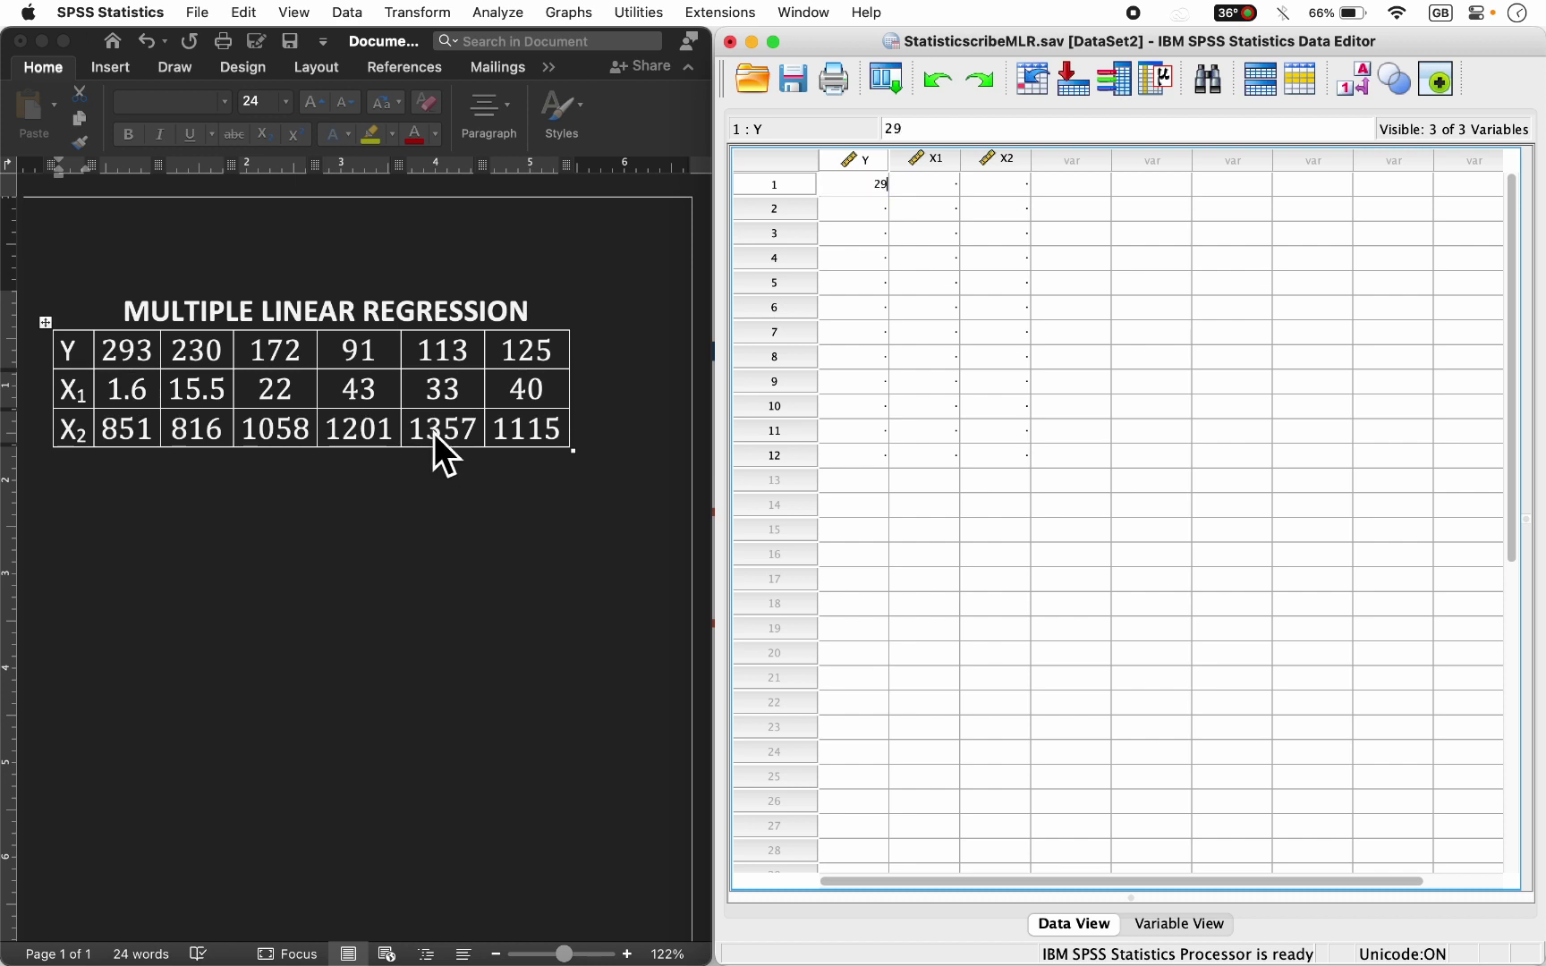
type("3")
key("Return")
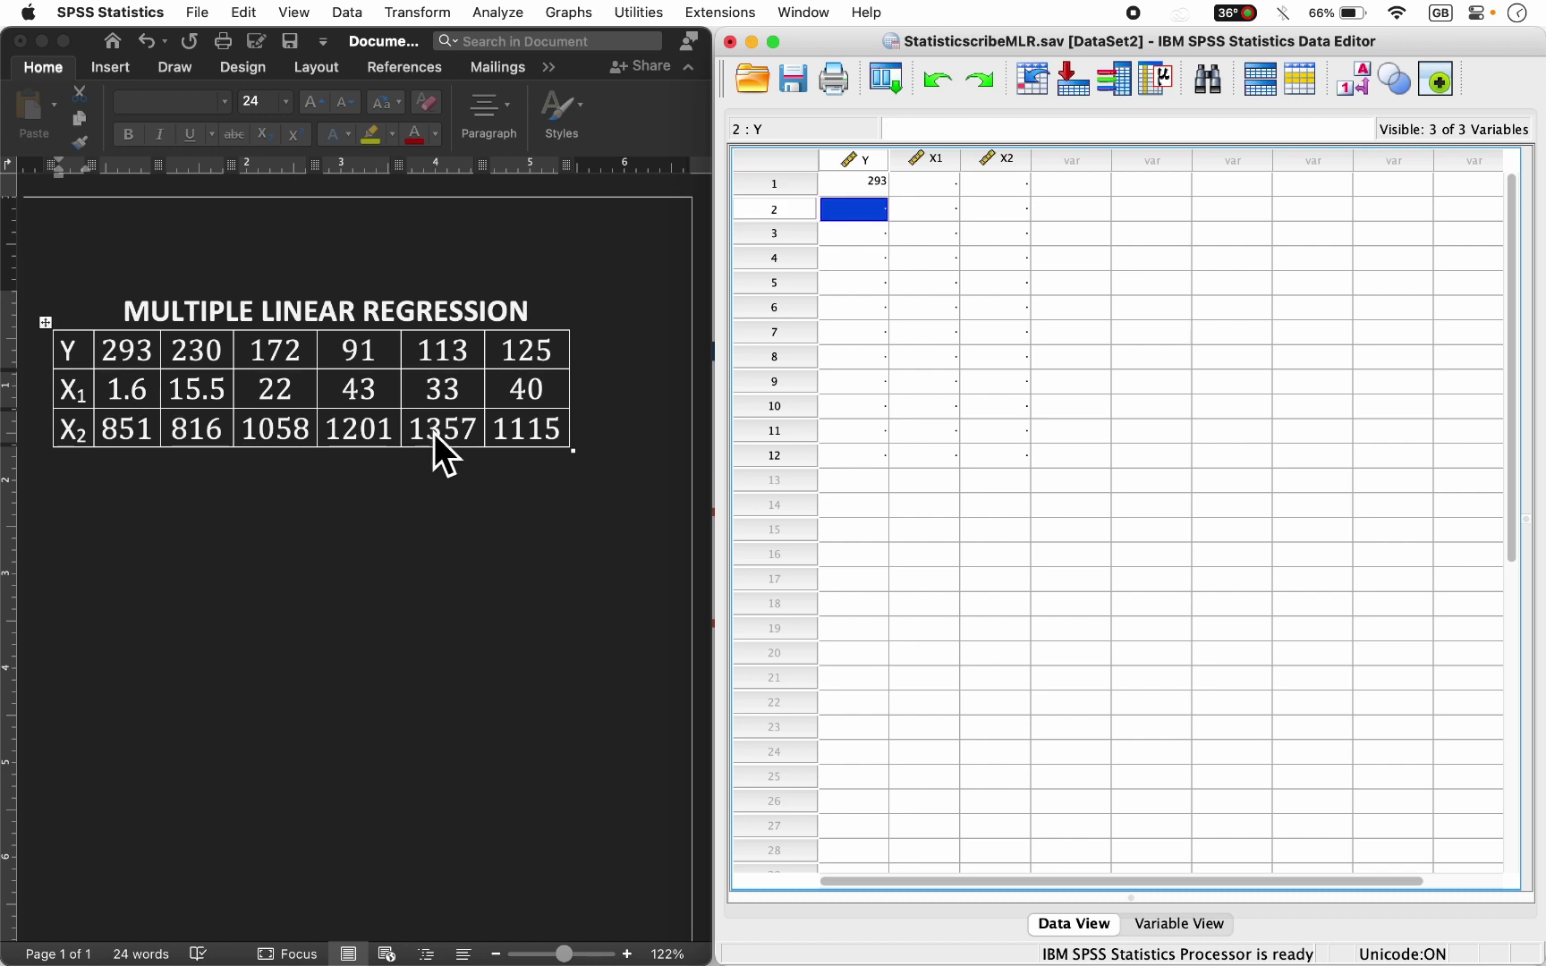
type("230")
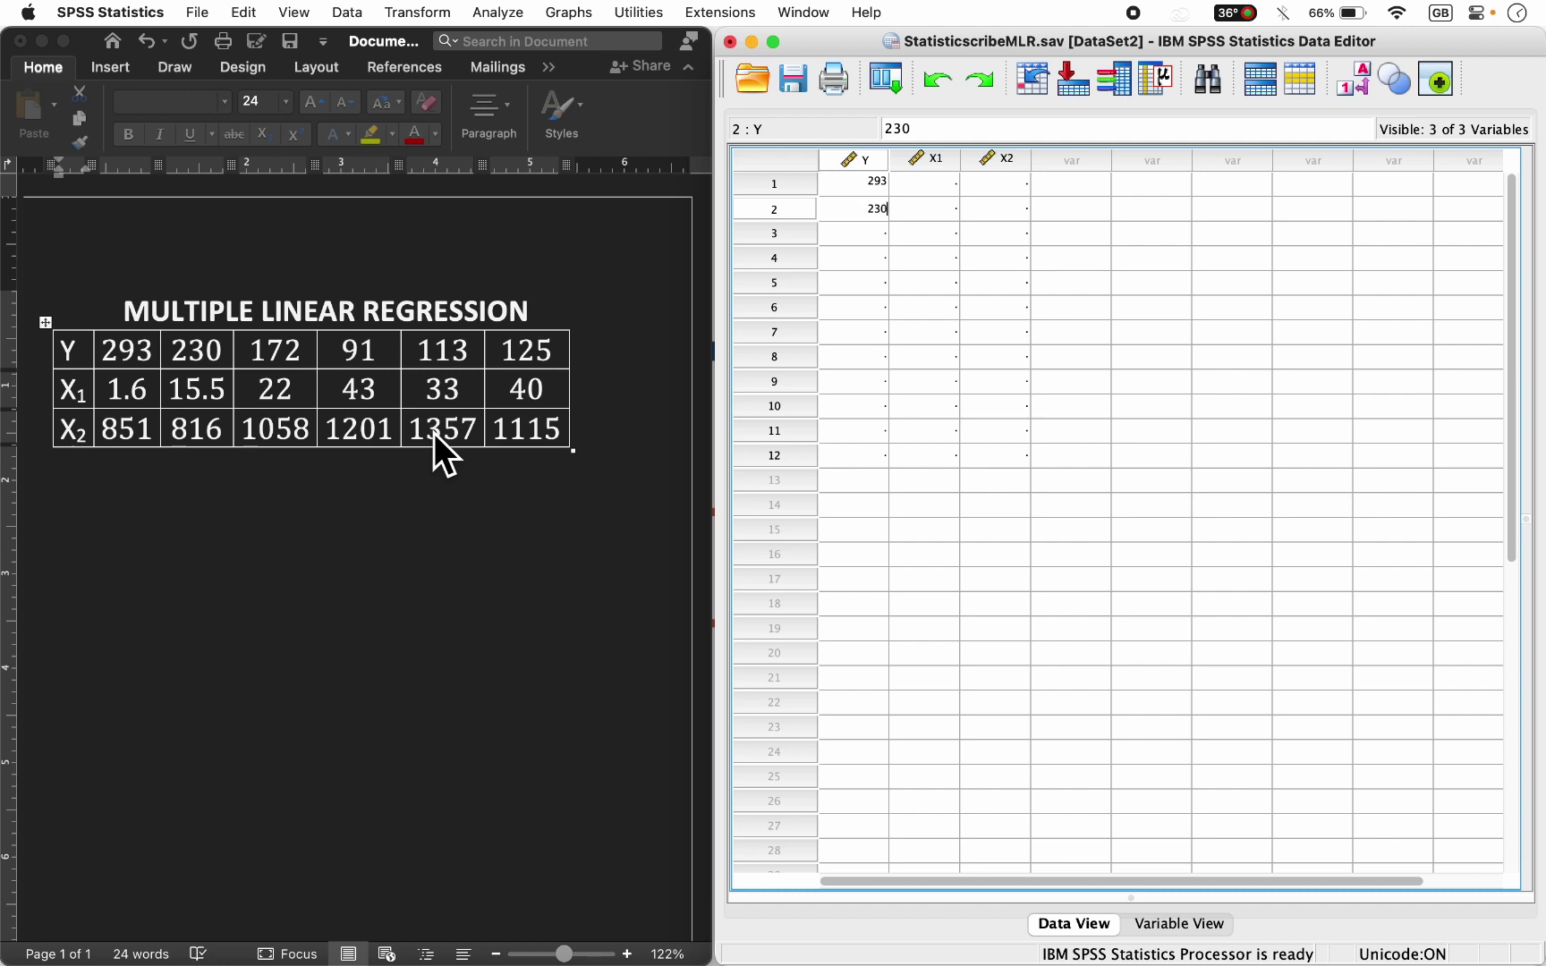
key("Return")
type("17")
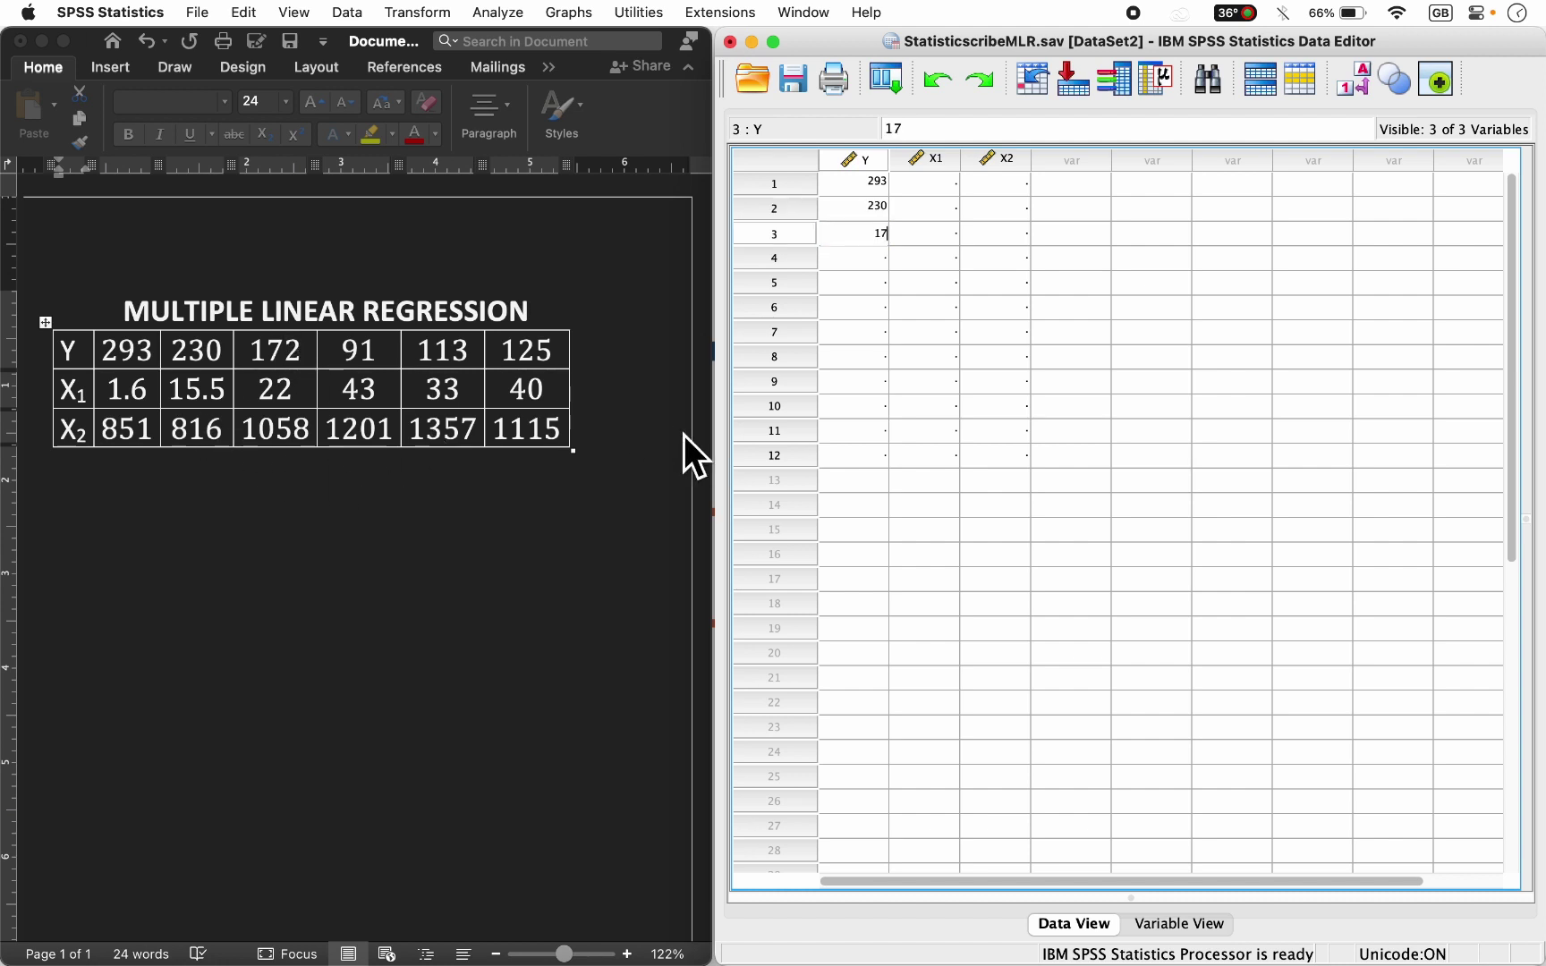
type("2")
key("Return")
type("91")
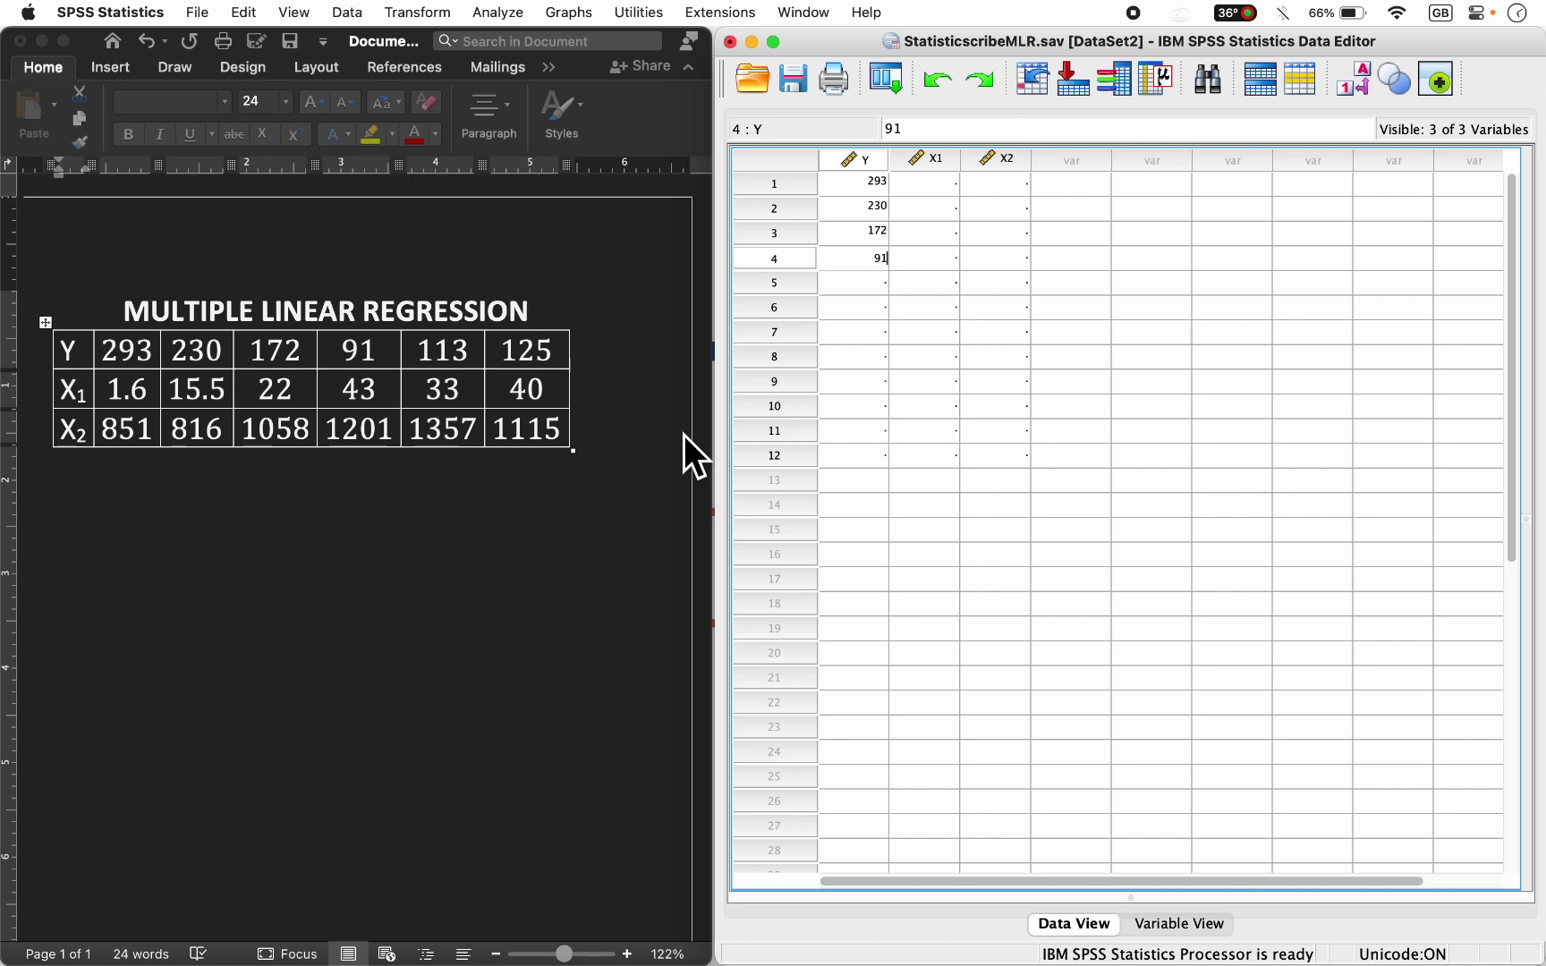
key("Return")
type("113")
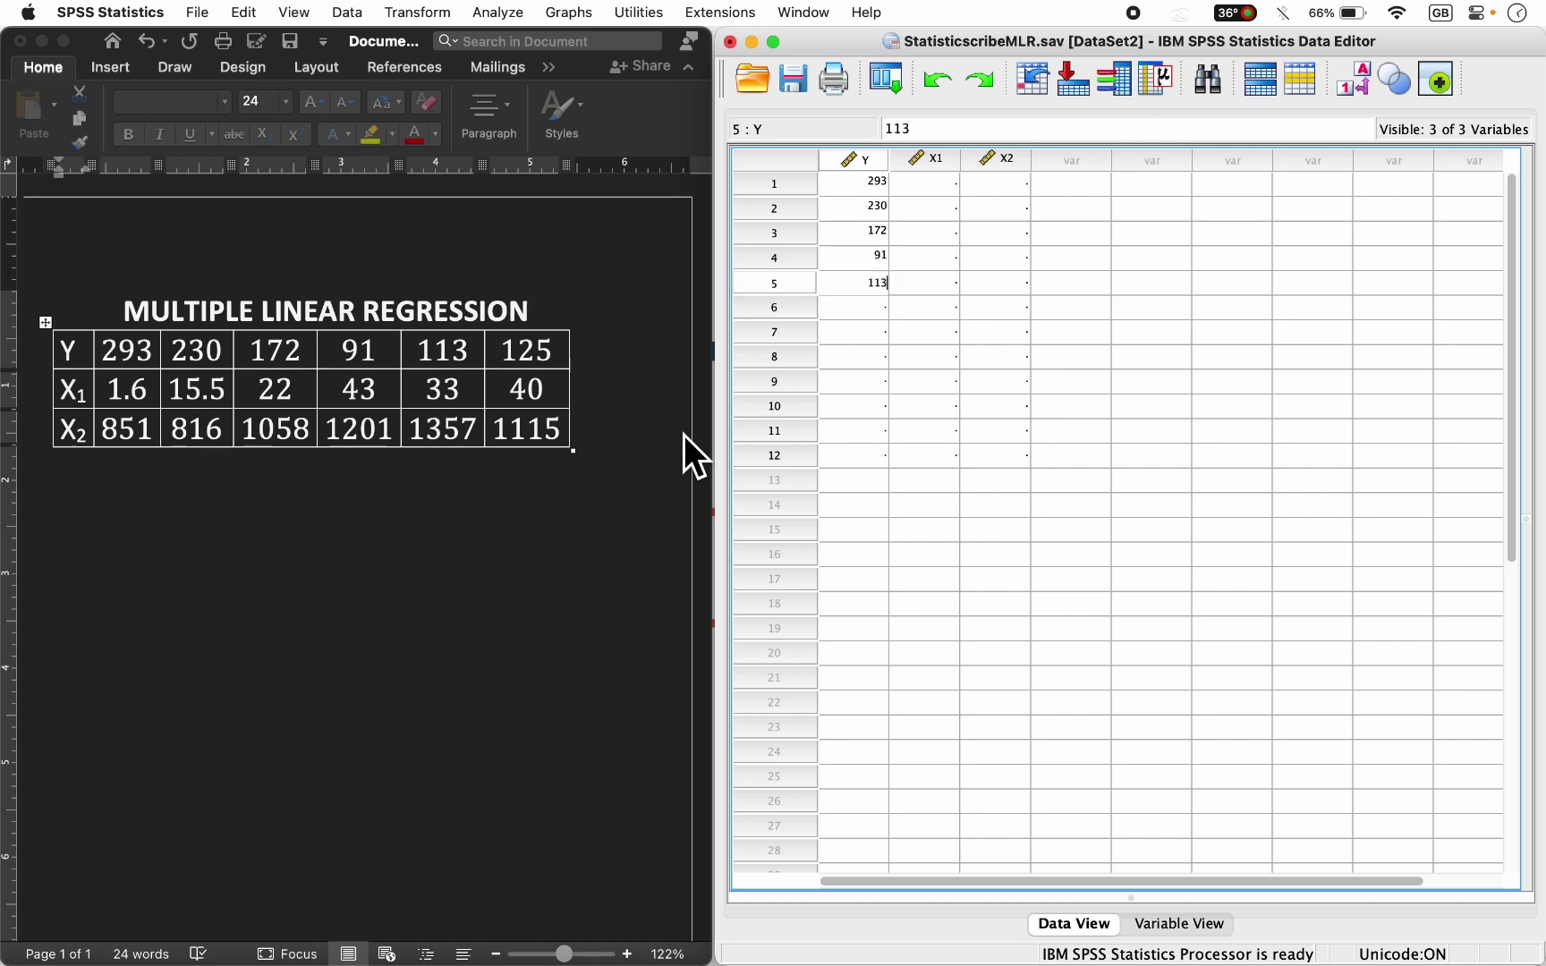
key("Return")
type("125")
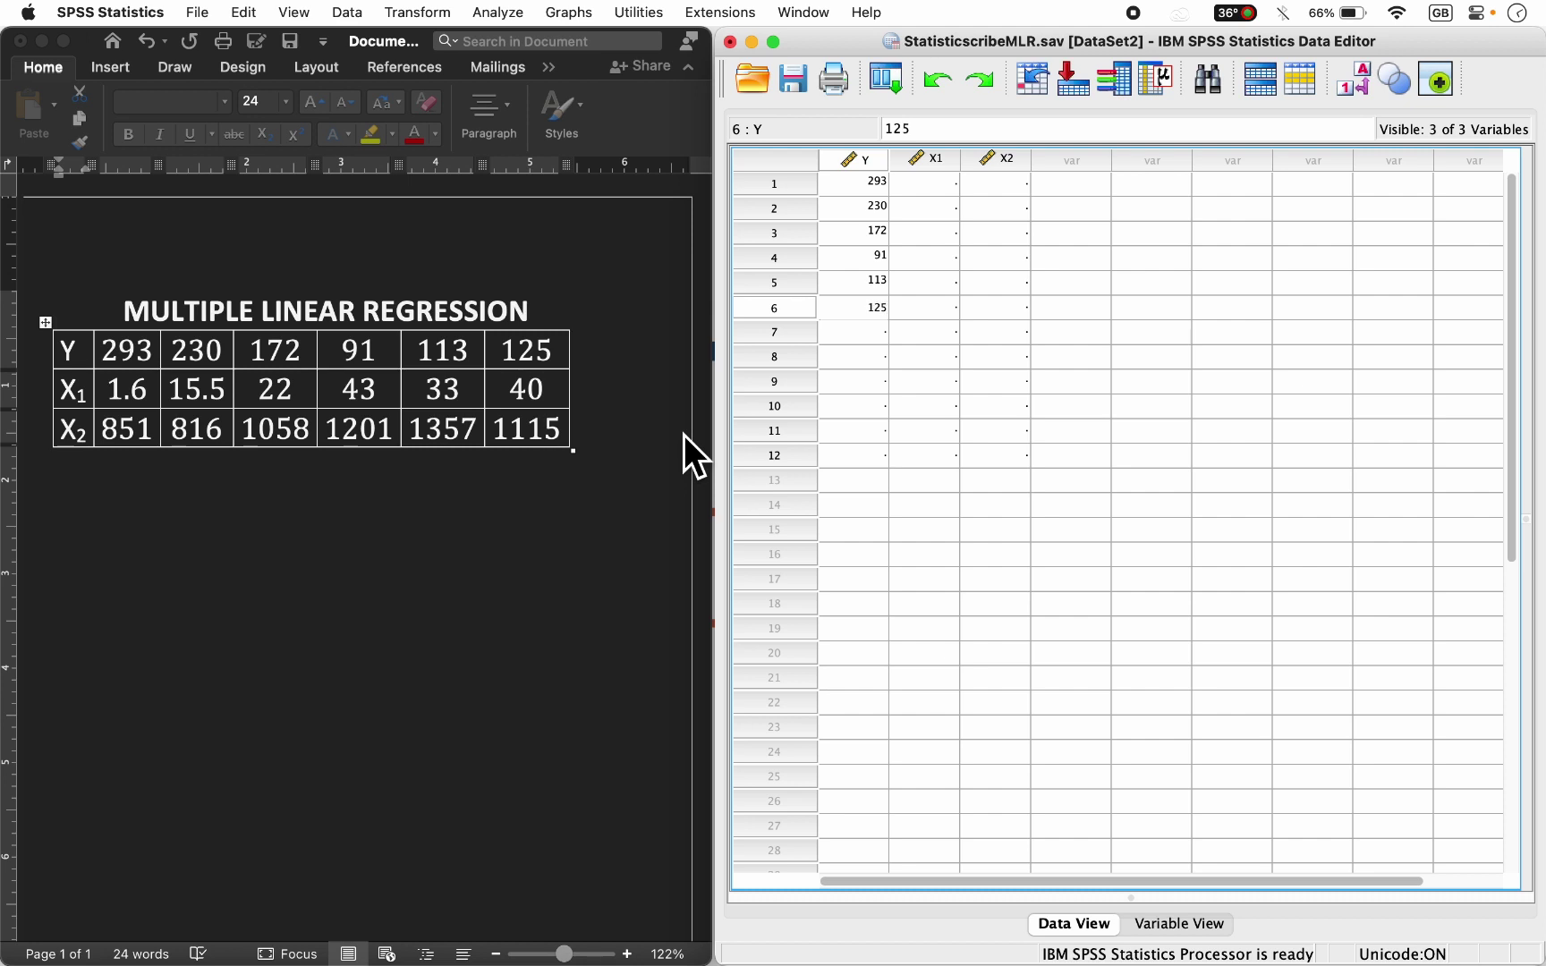
key("Return")
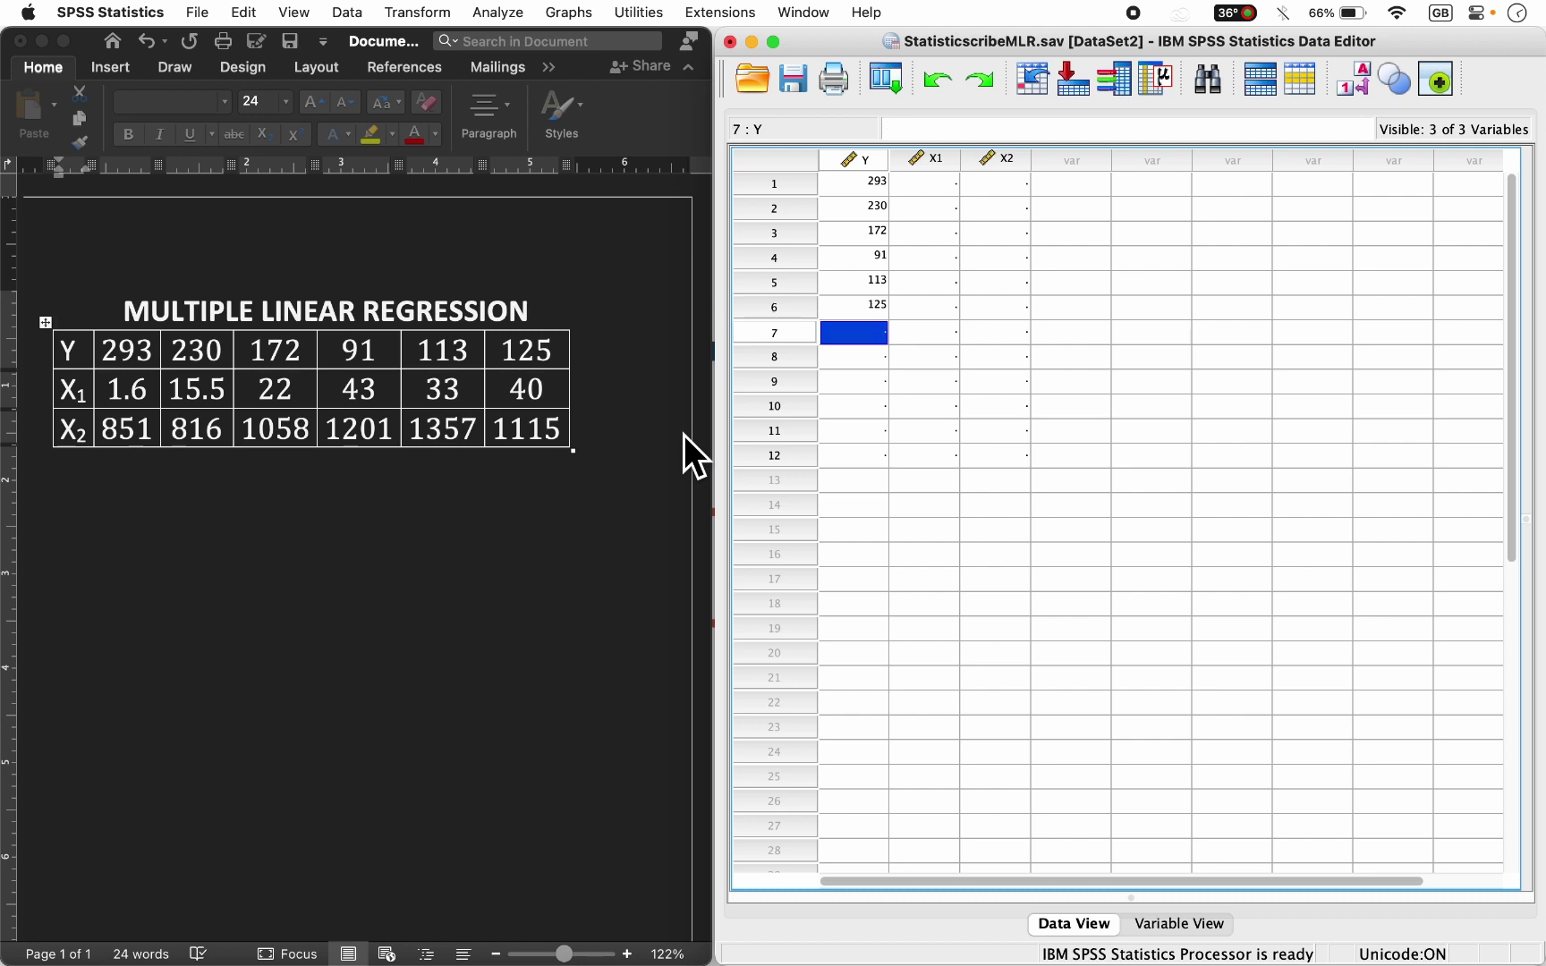
Enter the values 1.6, 15.5, 22, 43, 33 and 40 for variable X1 in cases 1 to 6
left_click(934, 185)
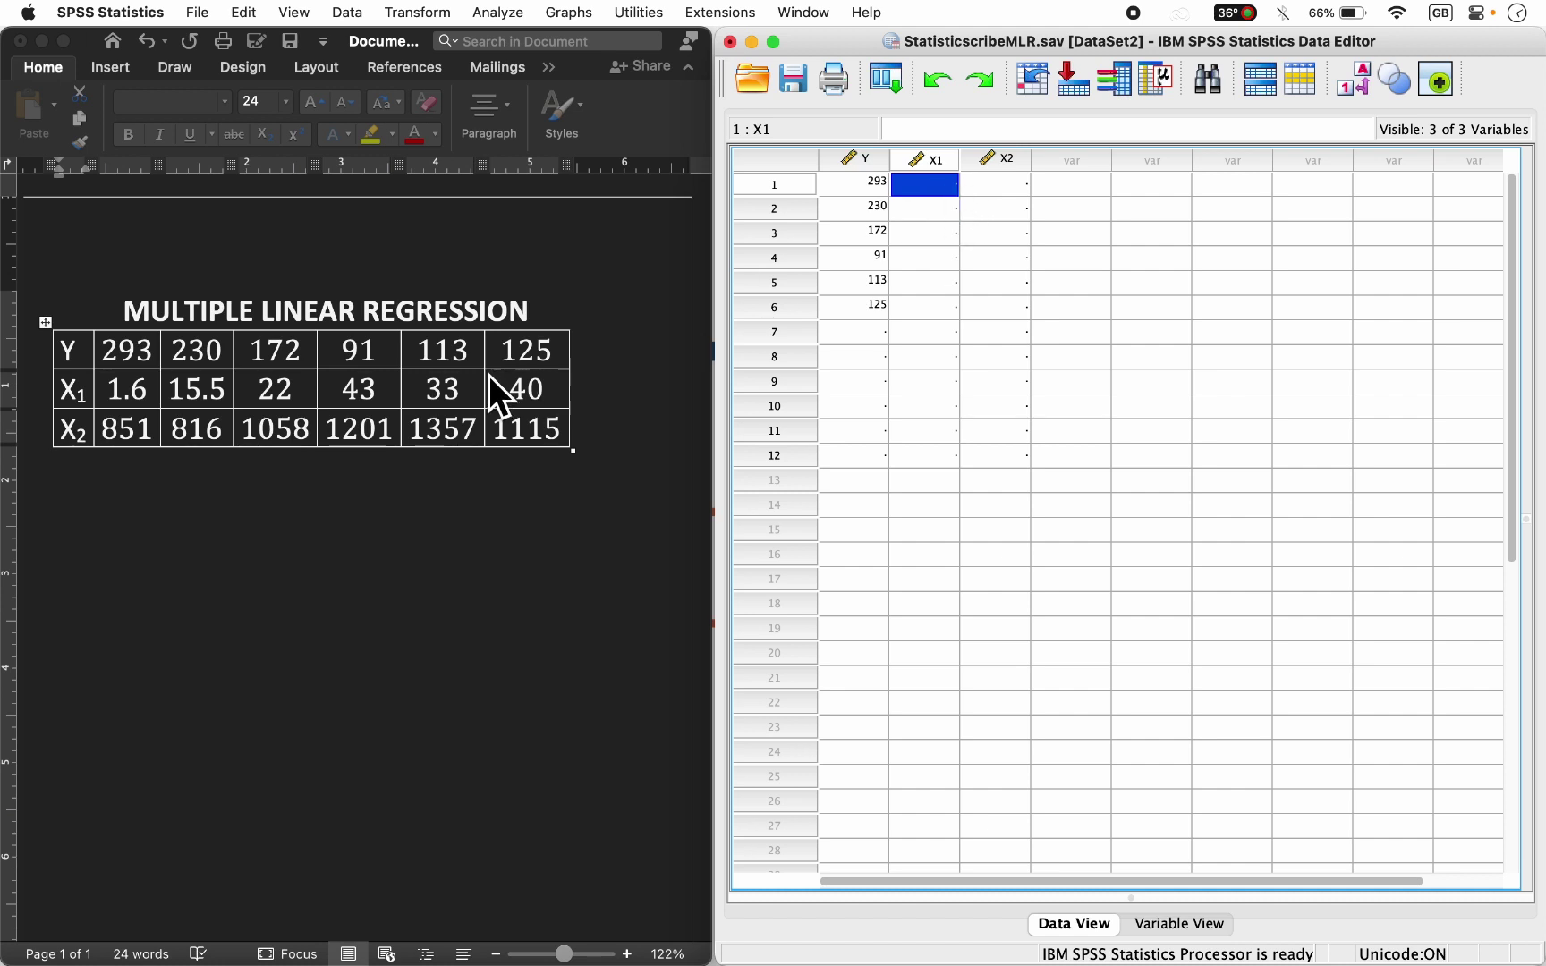
type("1.6")
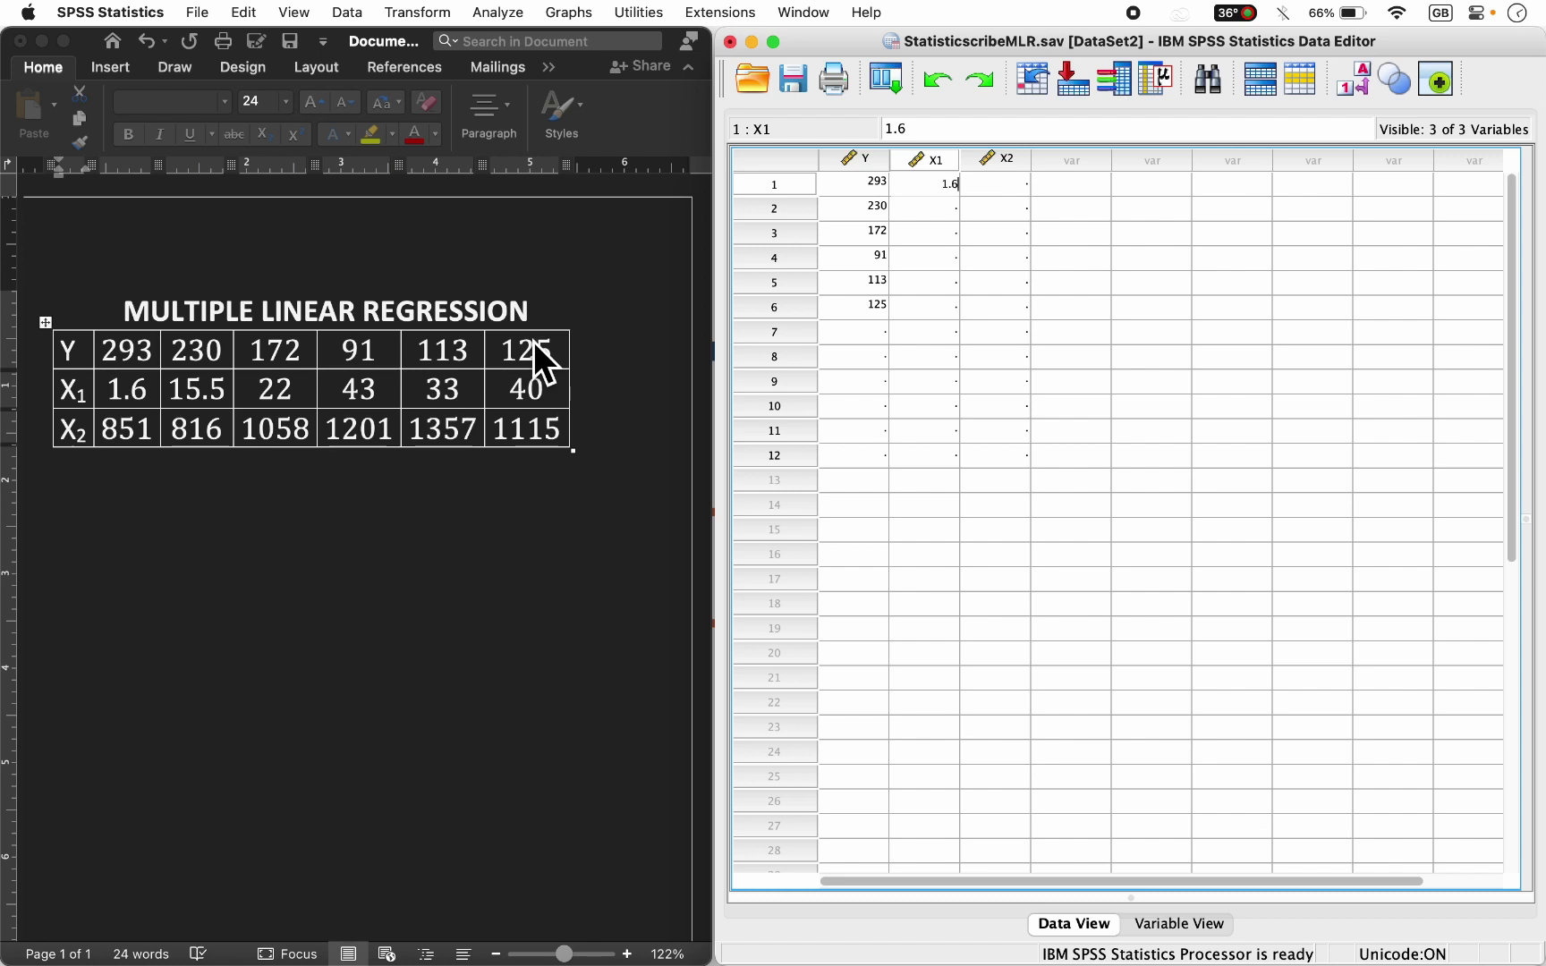
key("Return")
type("15.5")
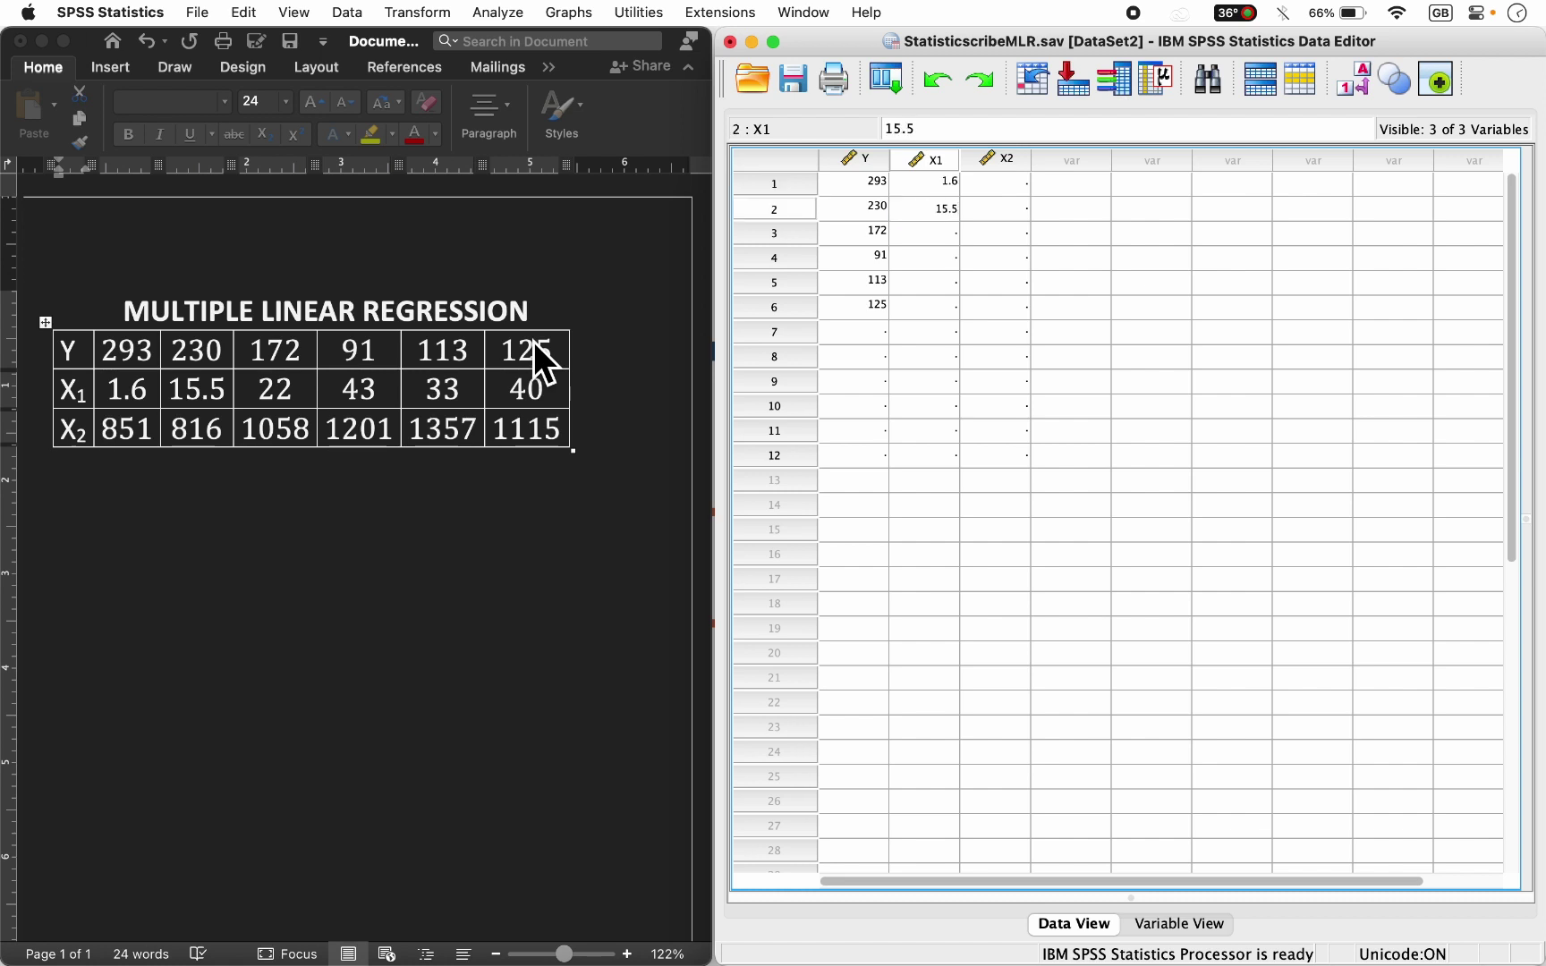
key("Return")
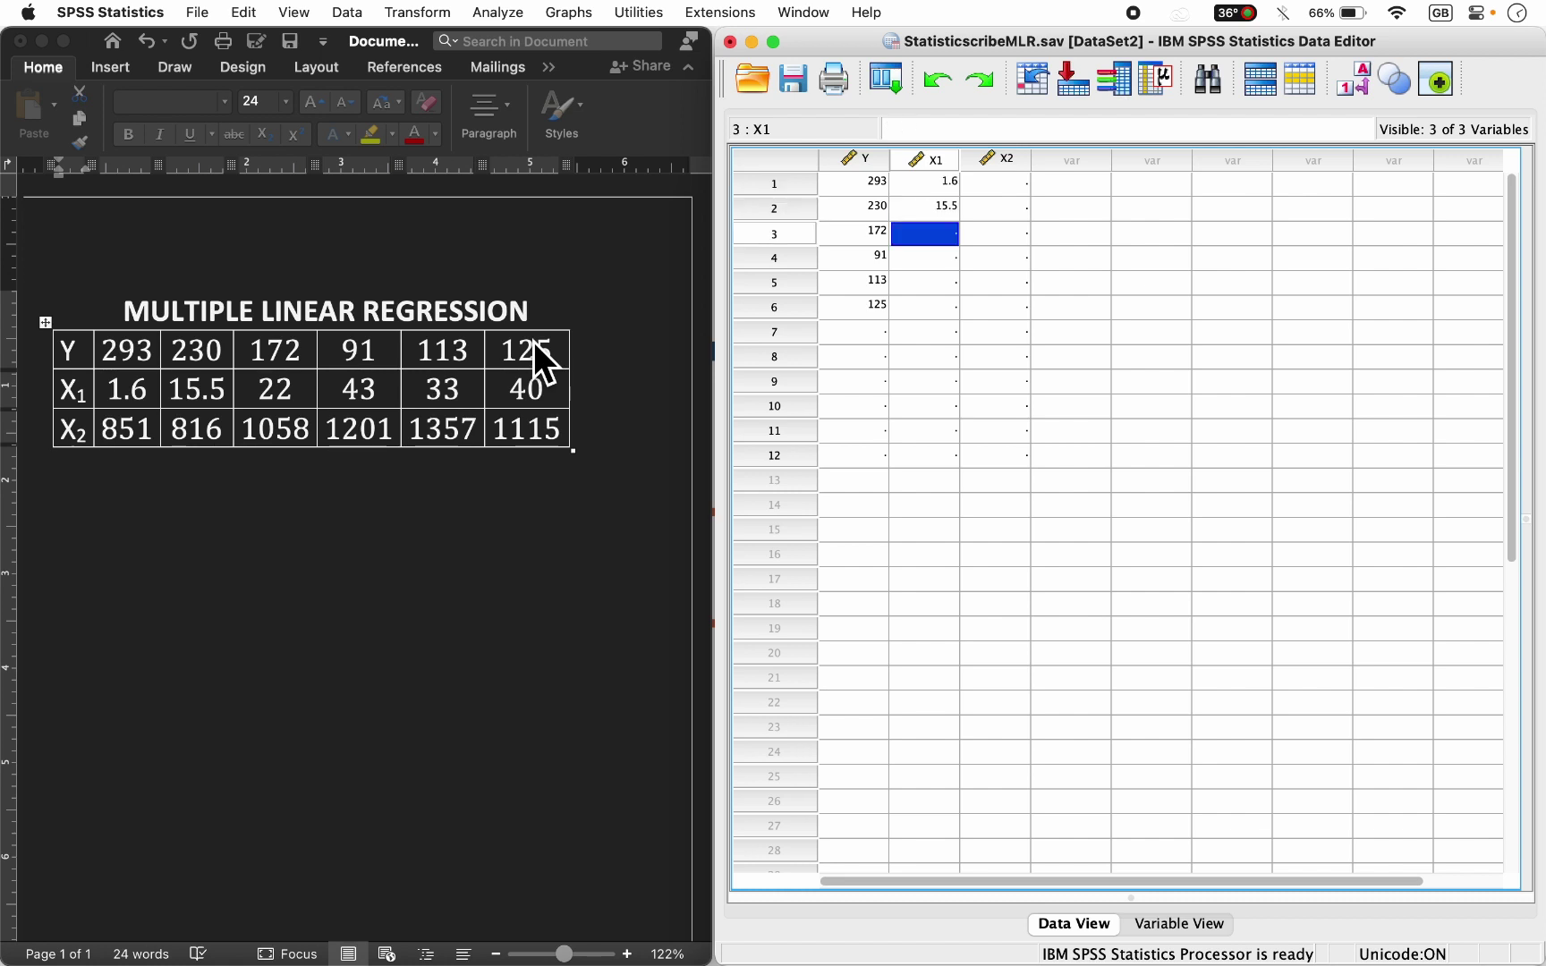
type("22")
key("Return")
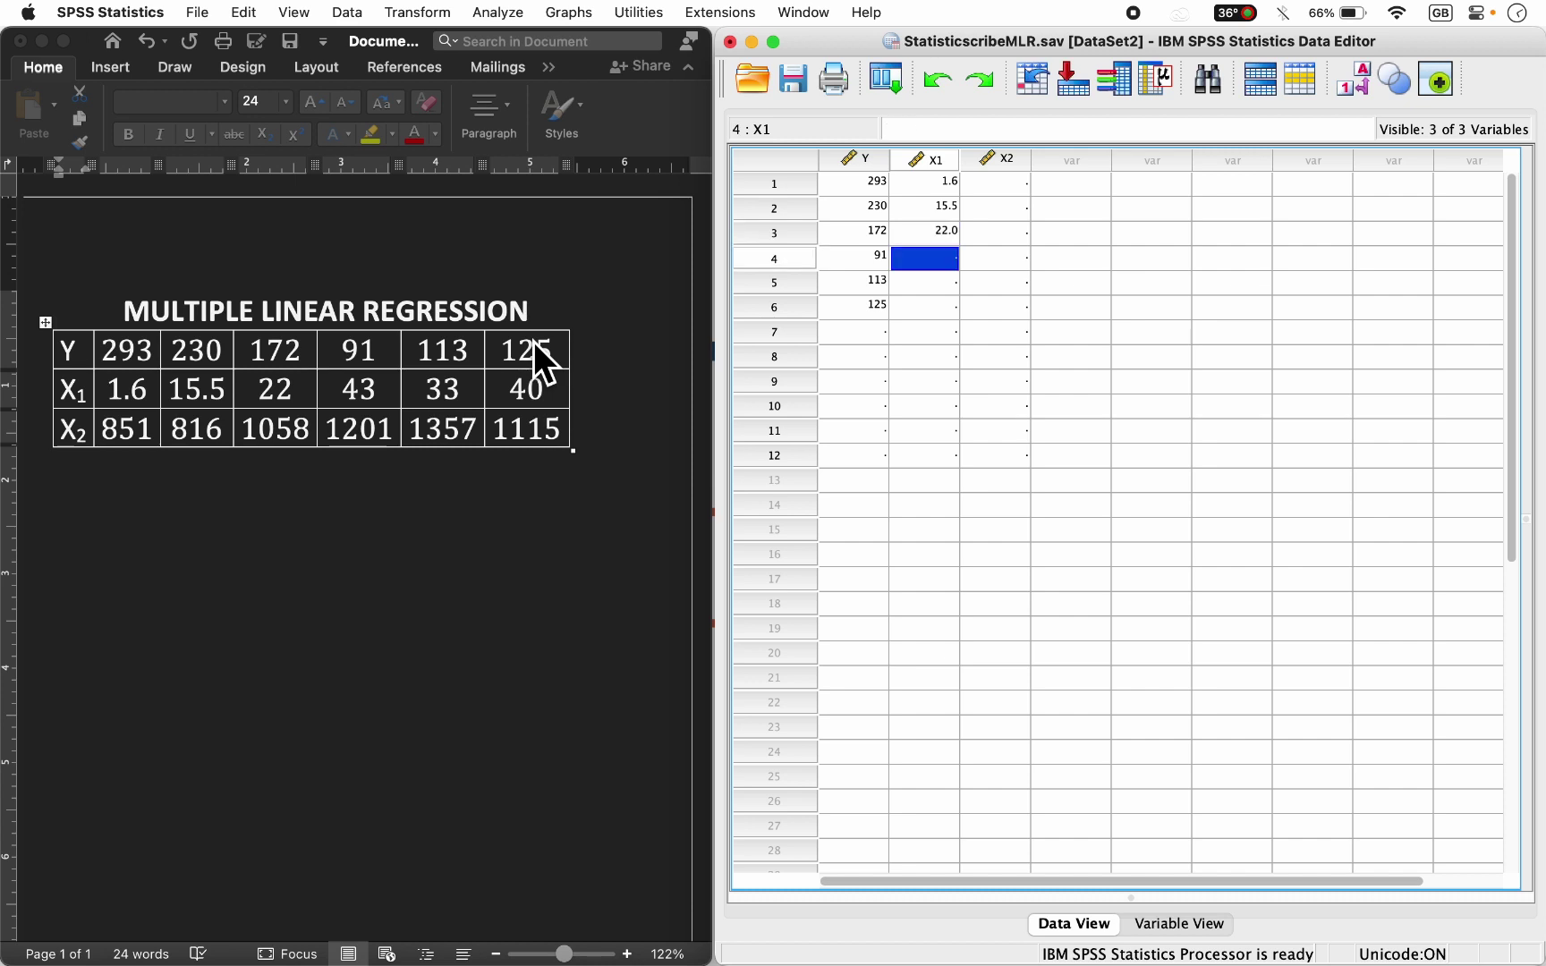
type("43")
key("Return")
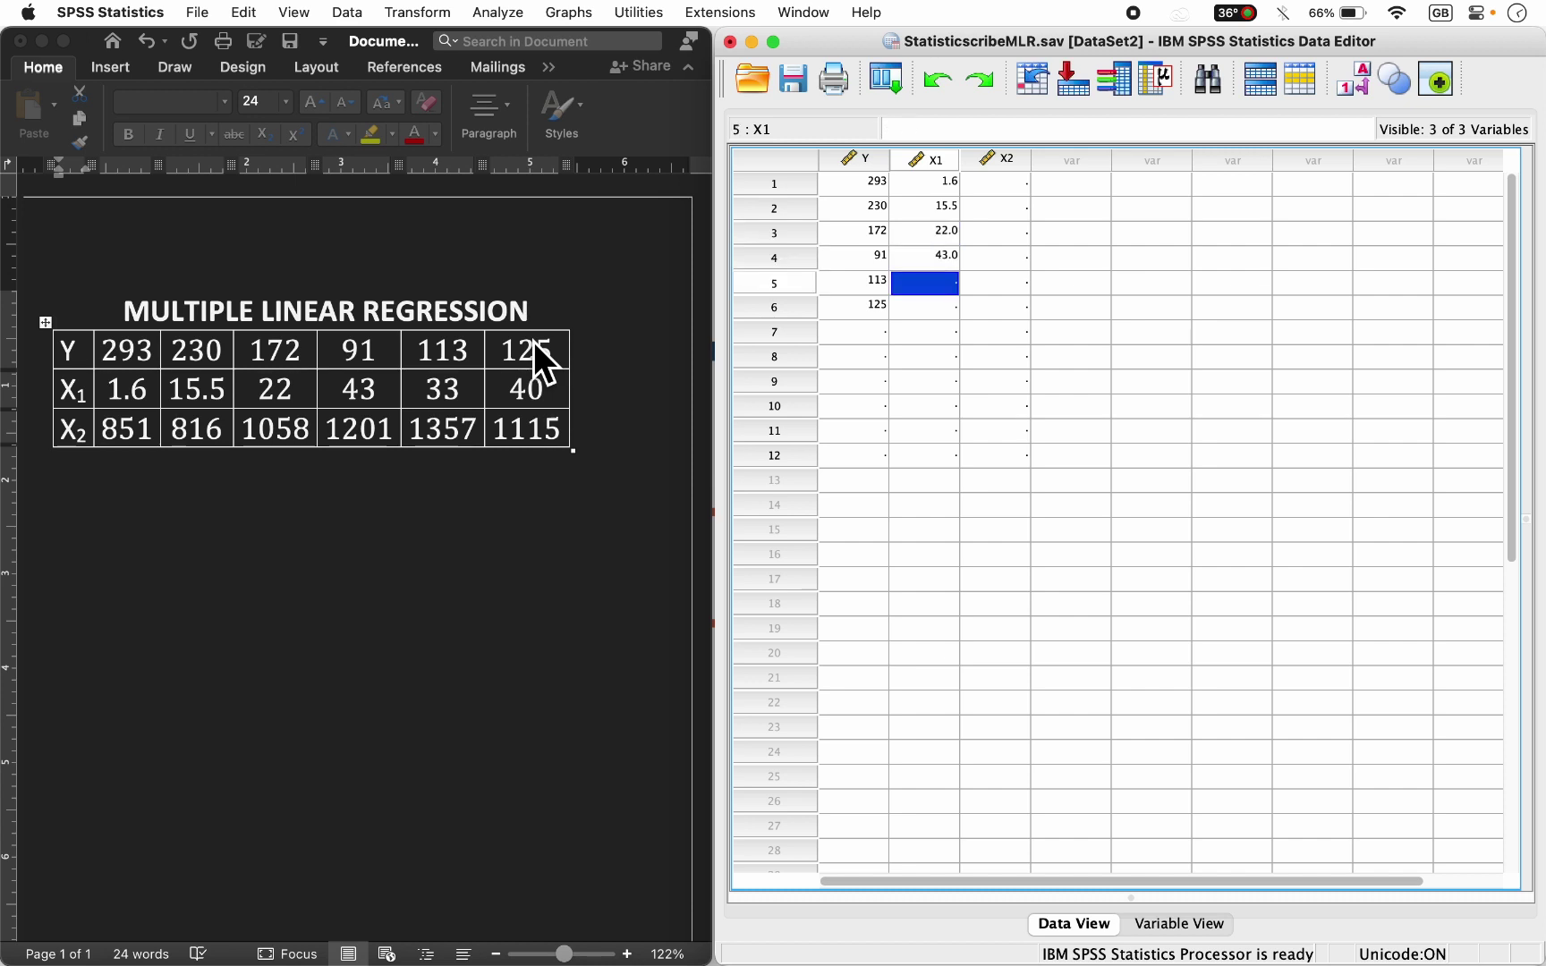
type("33")
key("Return")
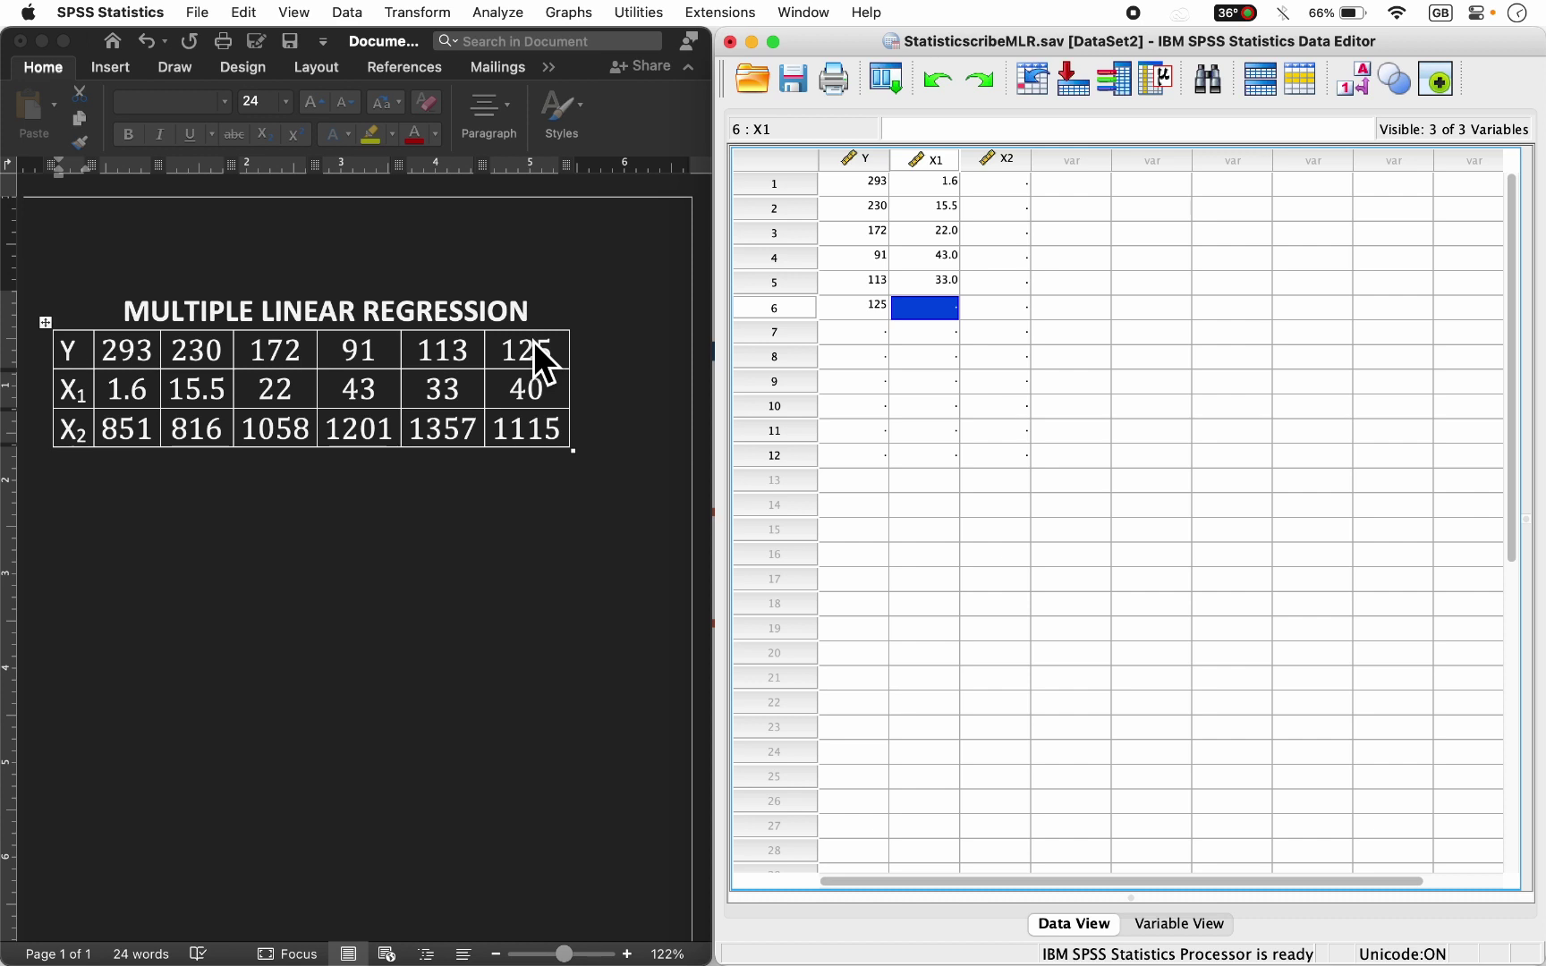
type("40")
key("Return")
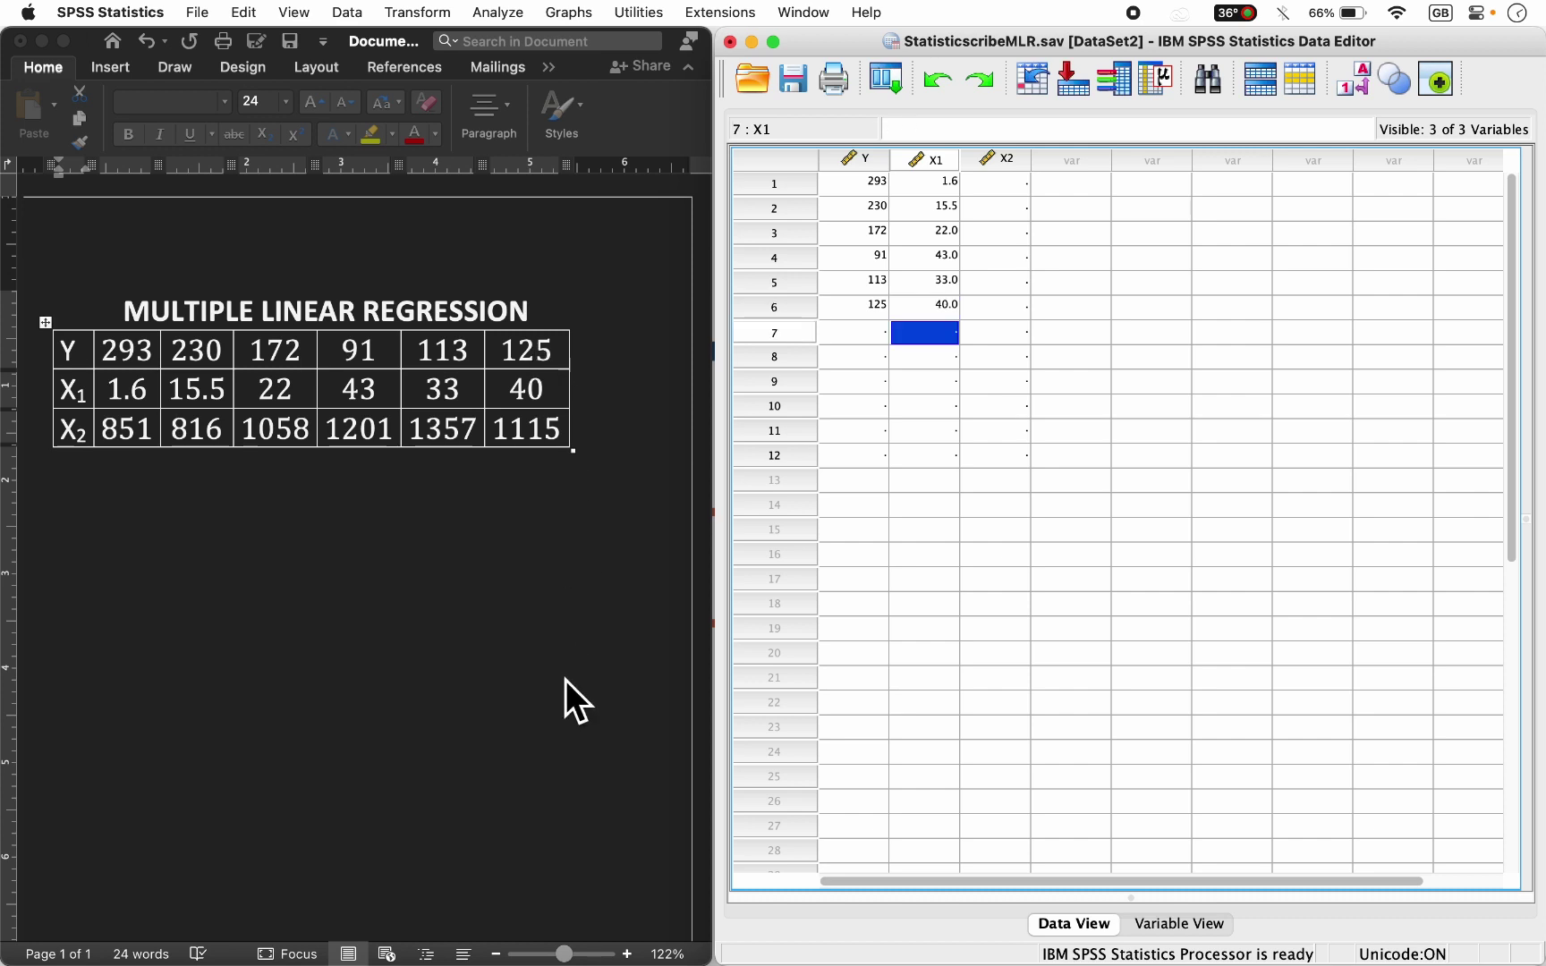
Enter the values 851, 816, 1058, 1201, 1357 and 1115 for variable X2 in cases 1 to 6
key("Right")
key("Up")
key("Up")
key("Up")
key("Up")
key("Up")
key("Up")
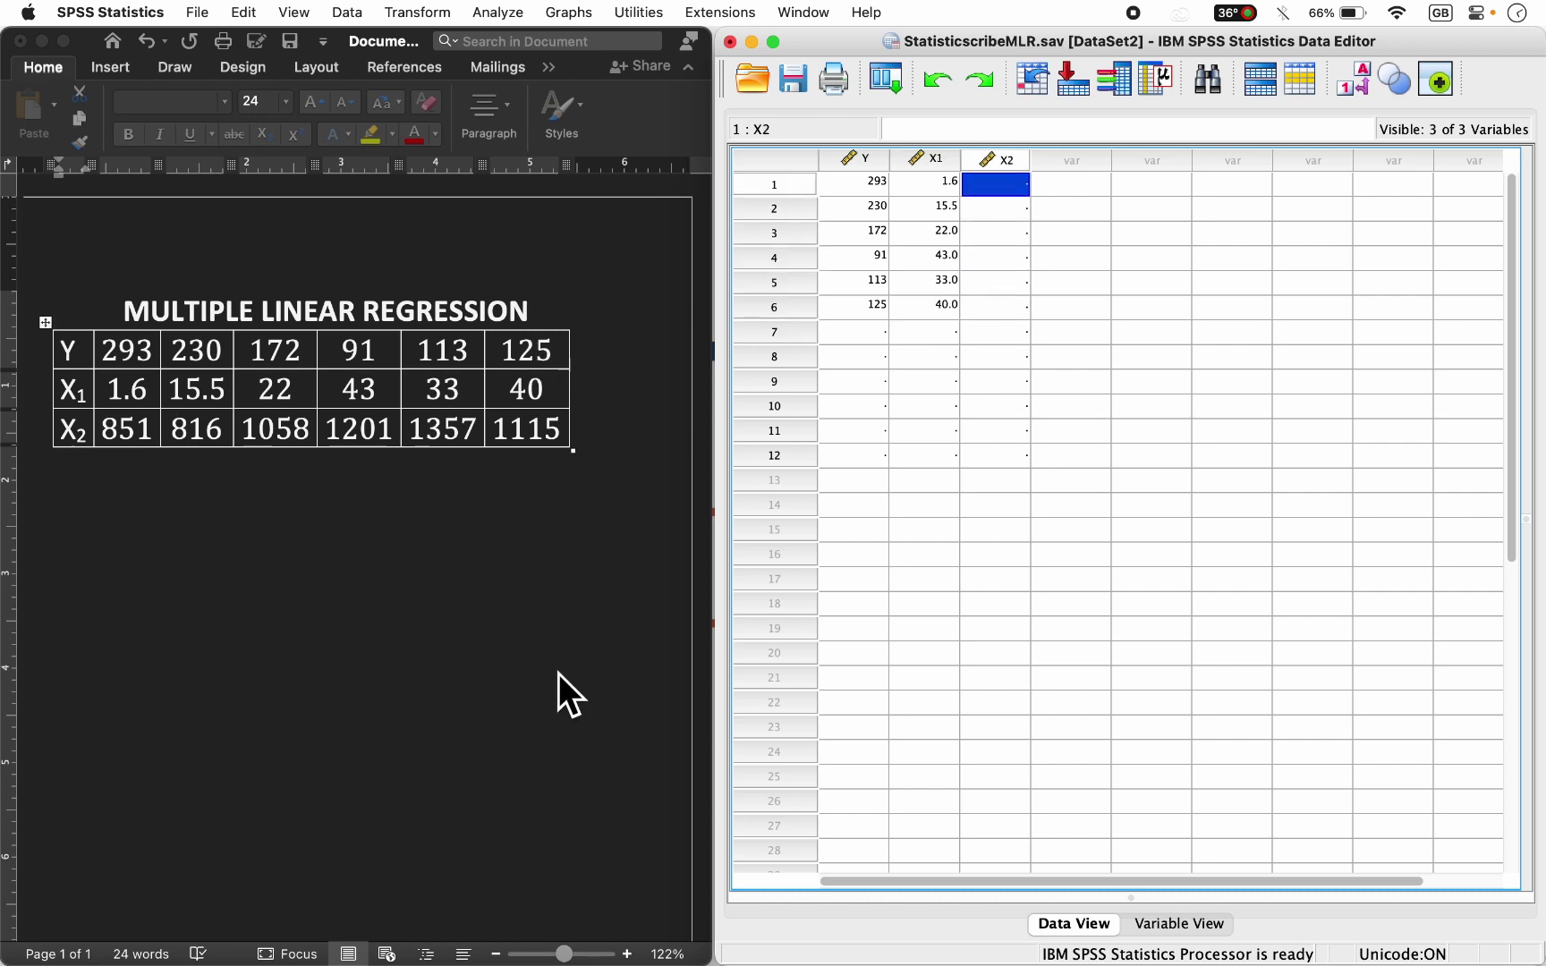
left_click(121, 439)
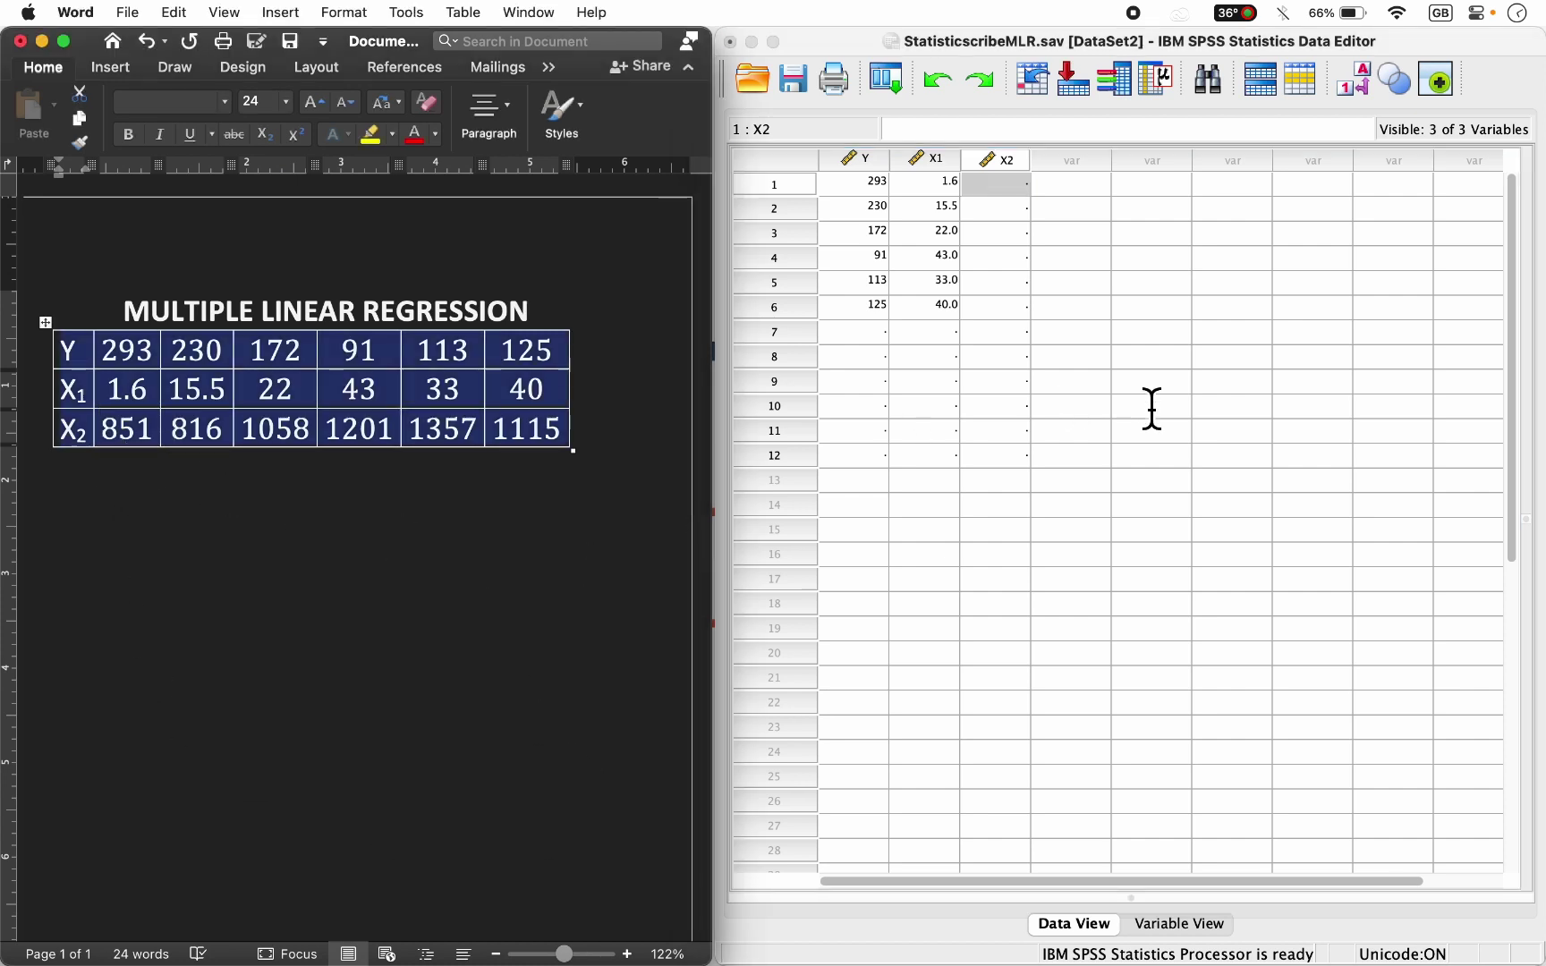
left_click(1011, 211)
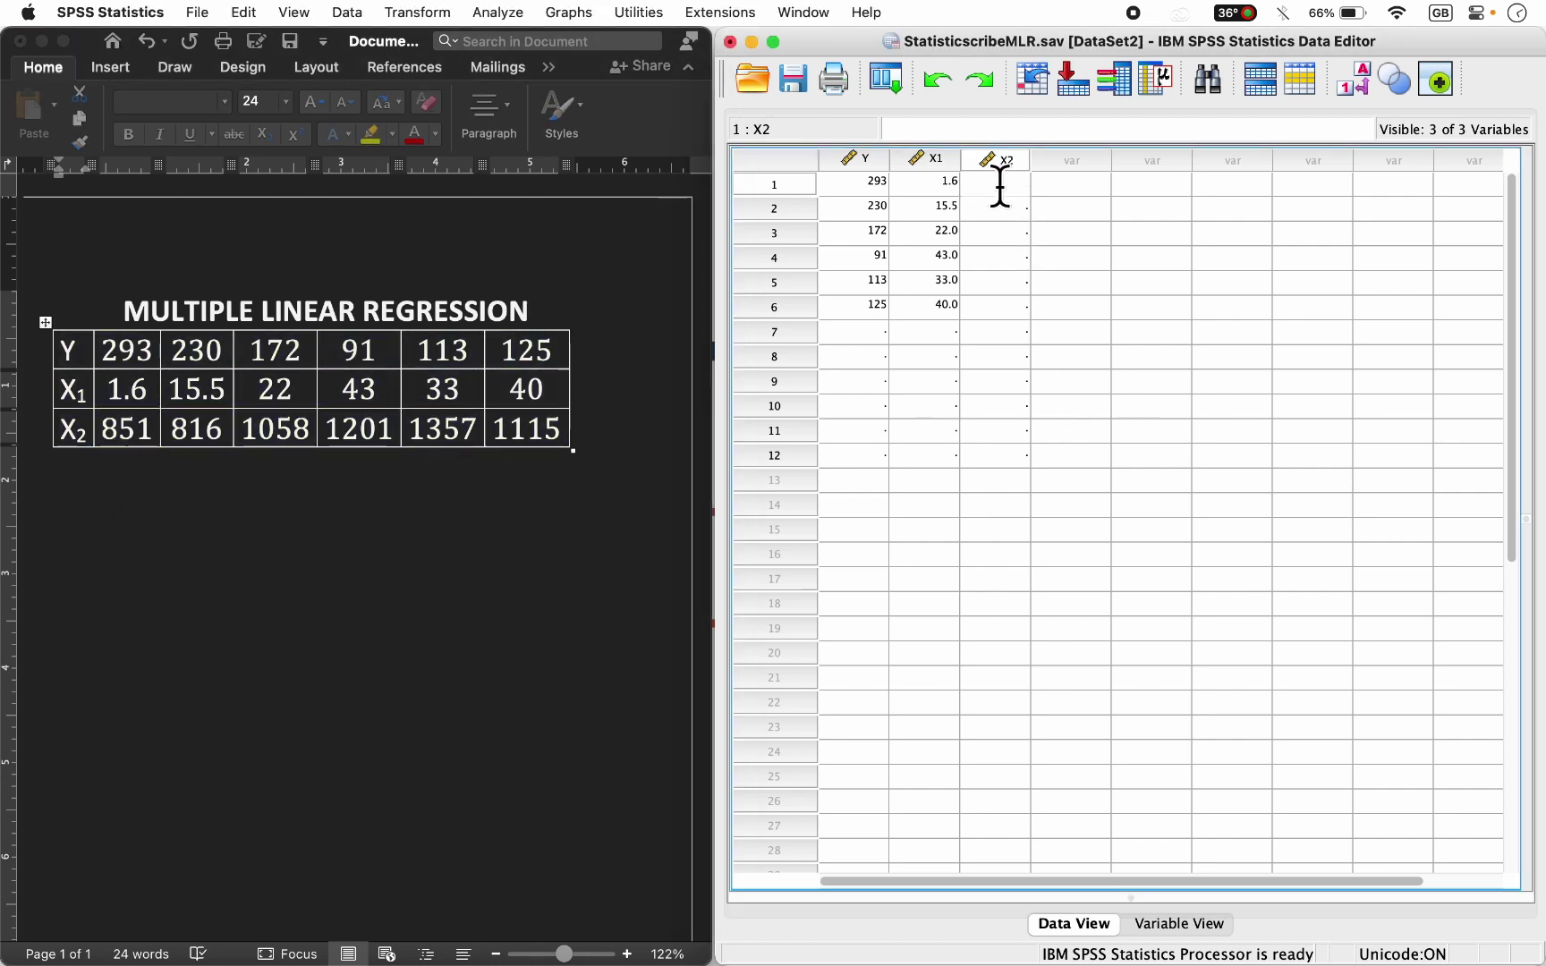
type("8521")
key("BackSpace")
key("BackSpace")
type("1")
key("Return")
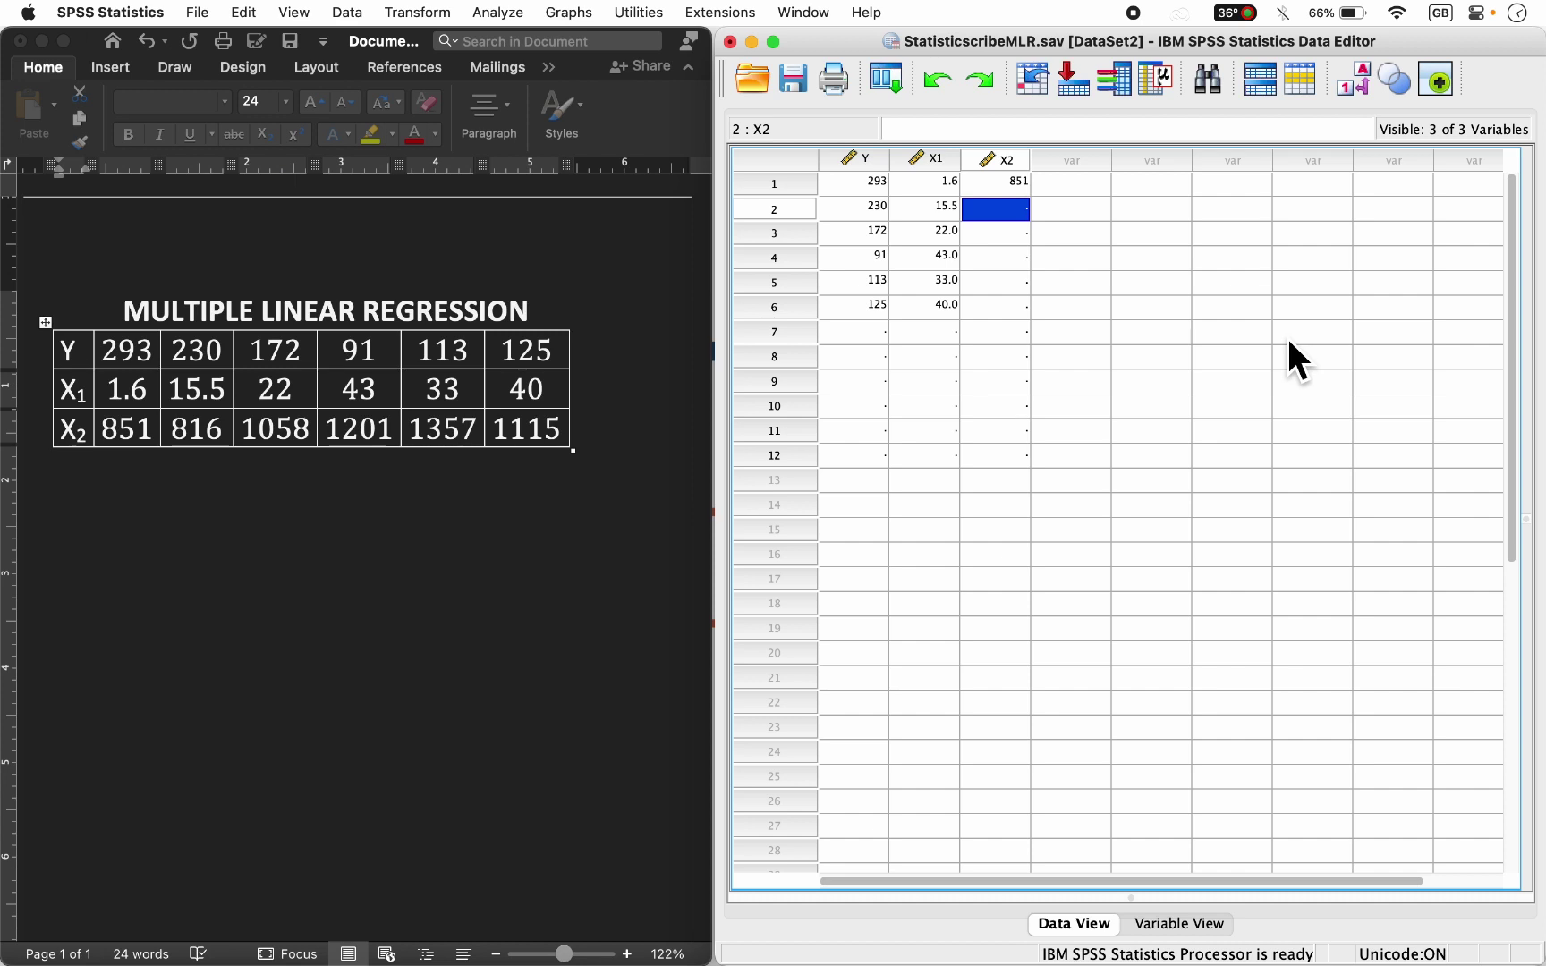
type("816")
key("Return")
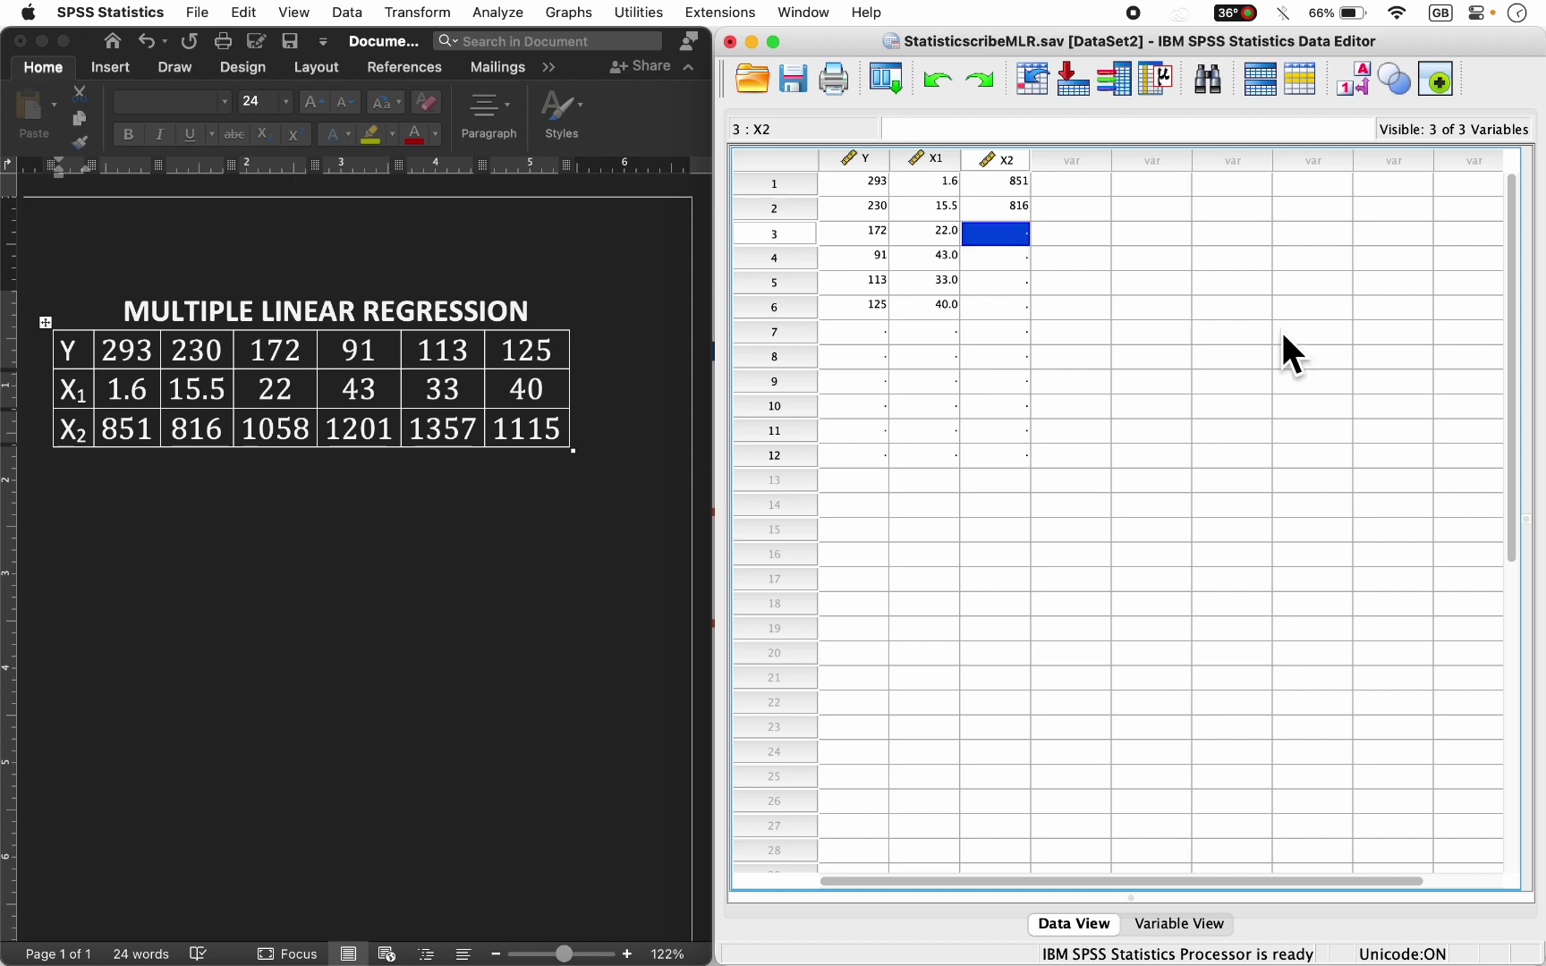
type("1058")
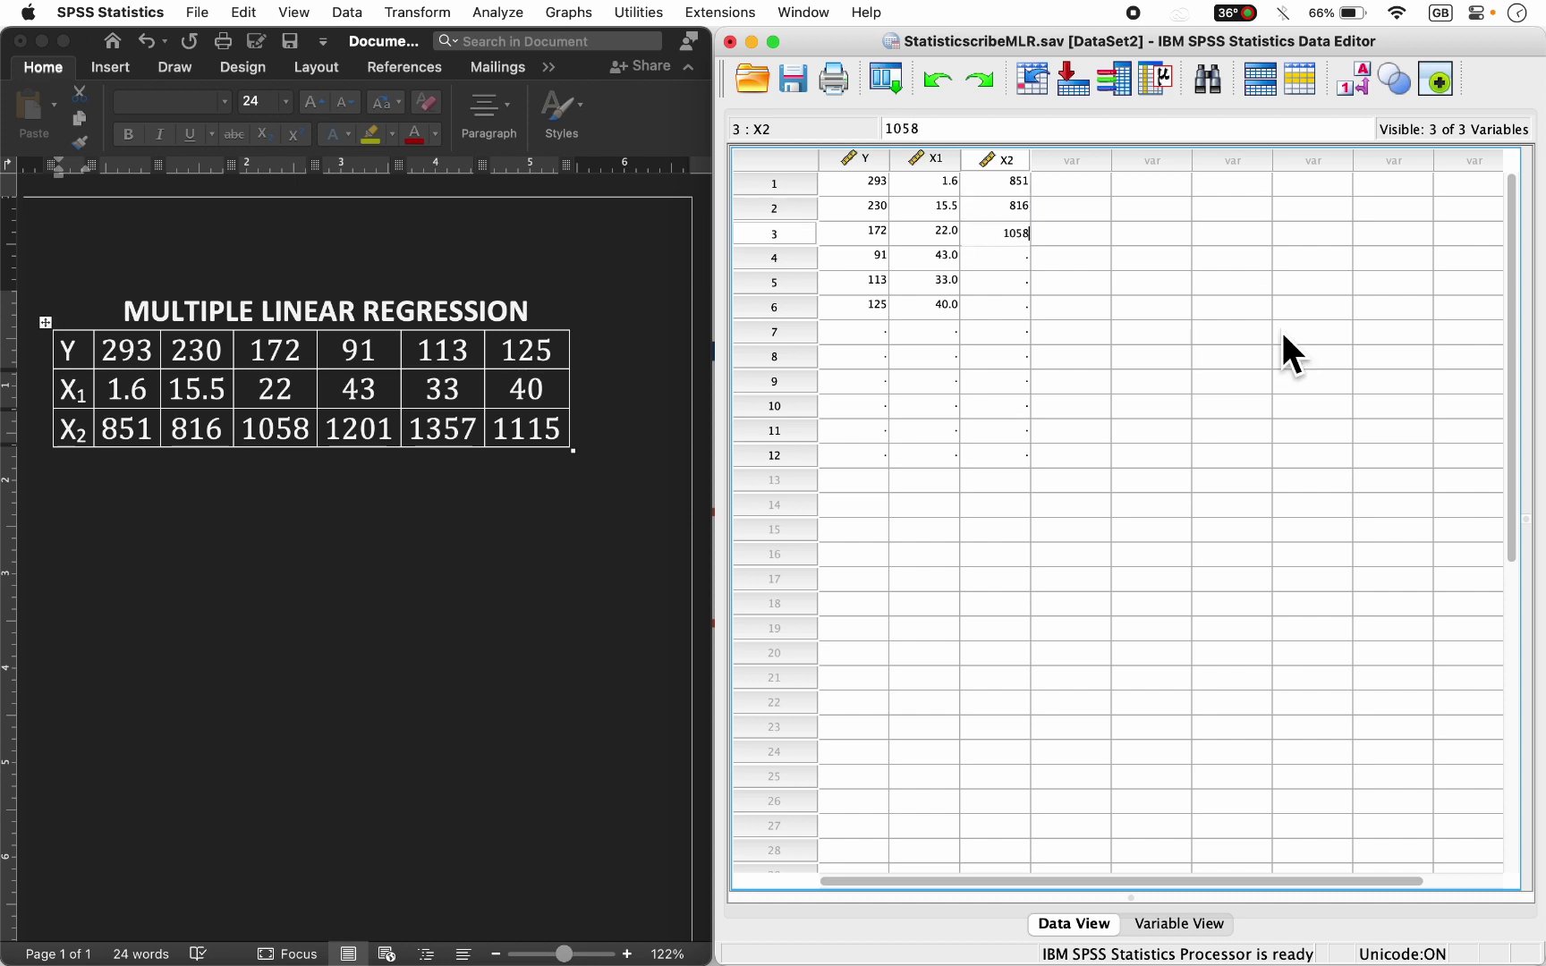
key("Return")
type("1")
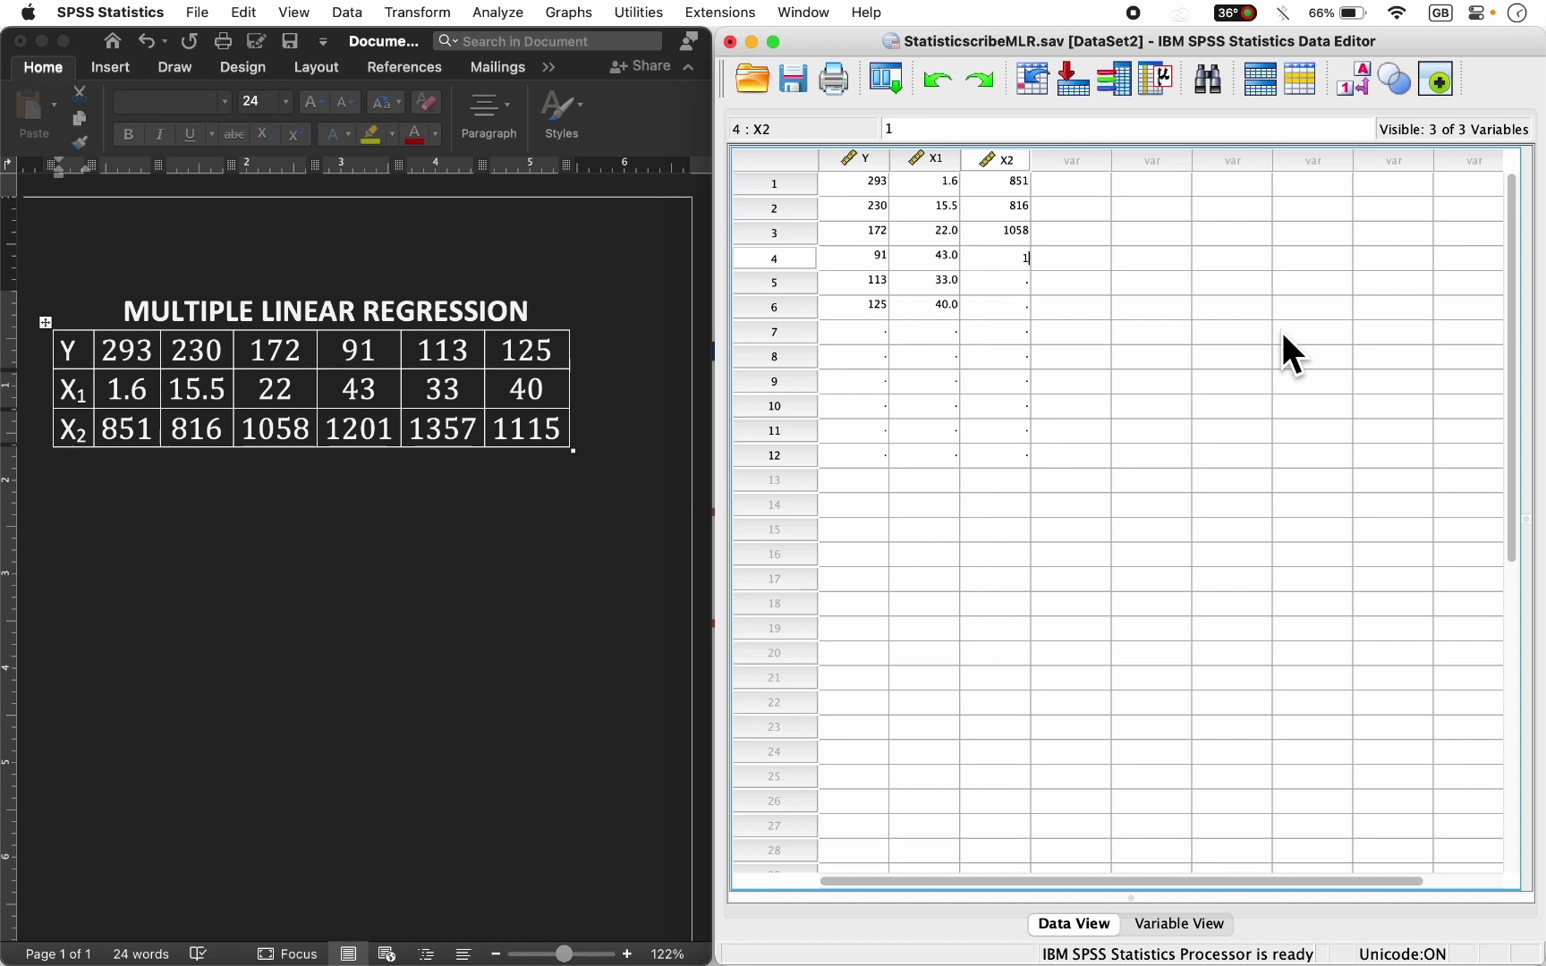
type("201")
key("Return")
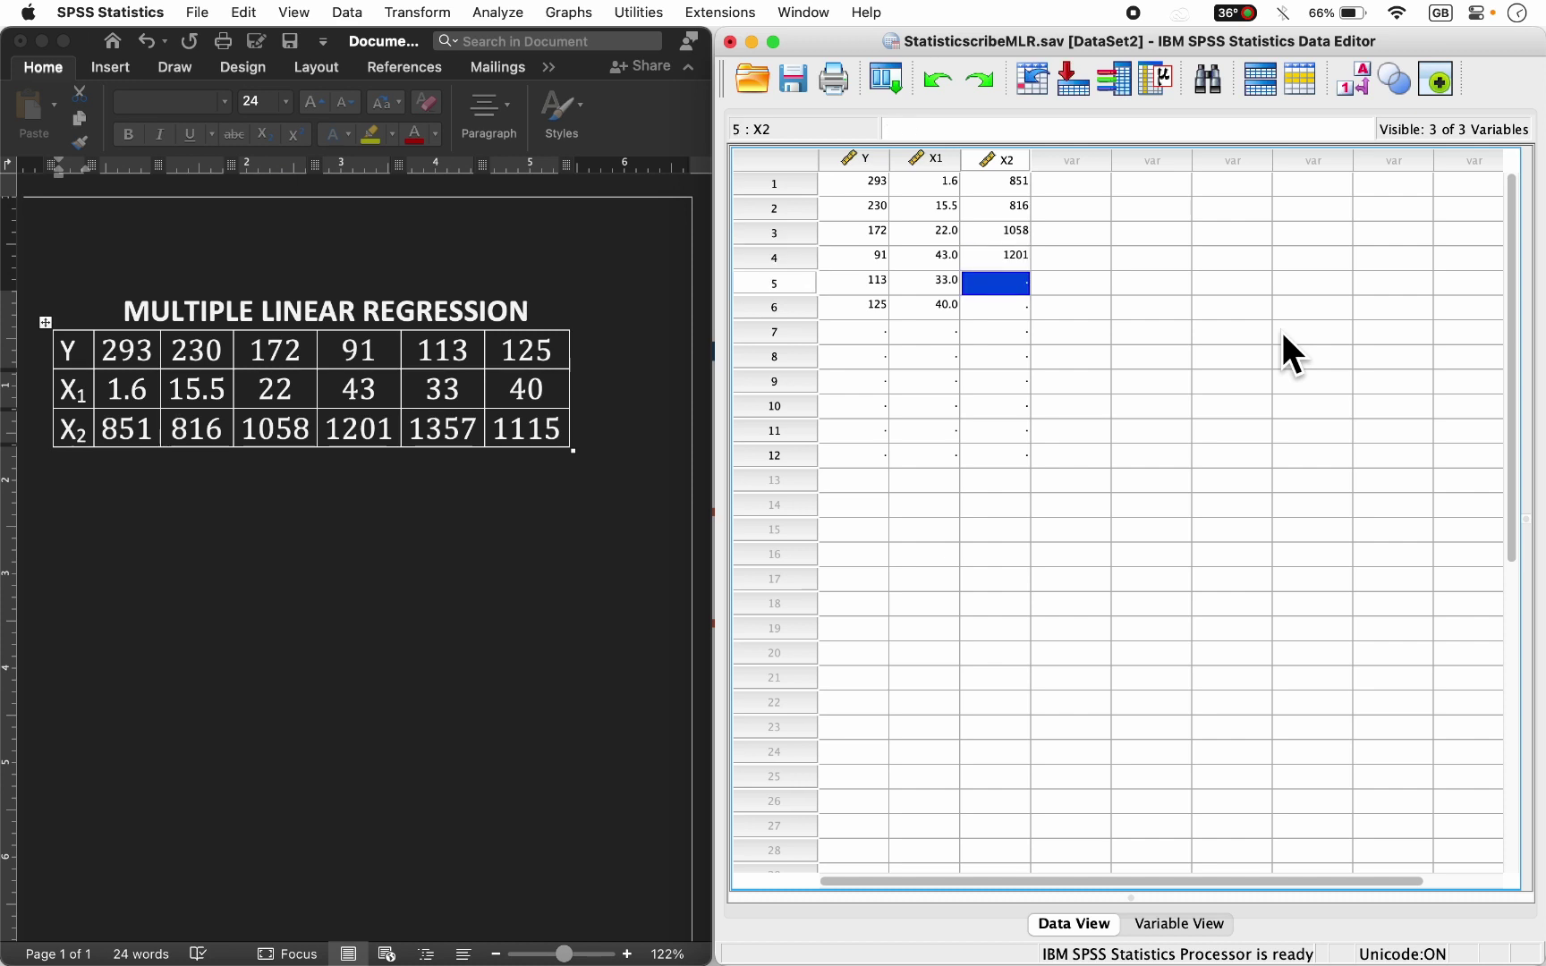
type("1357")
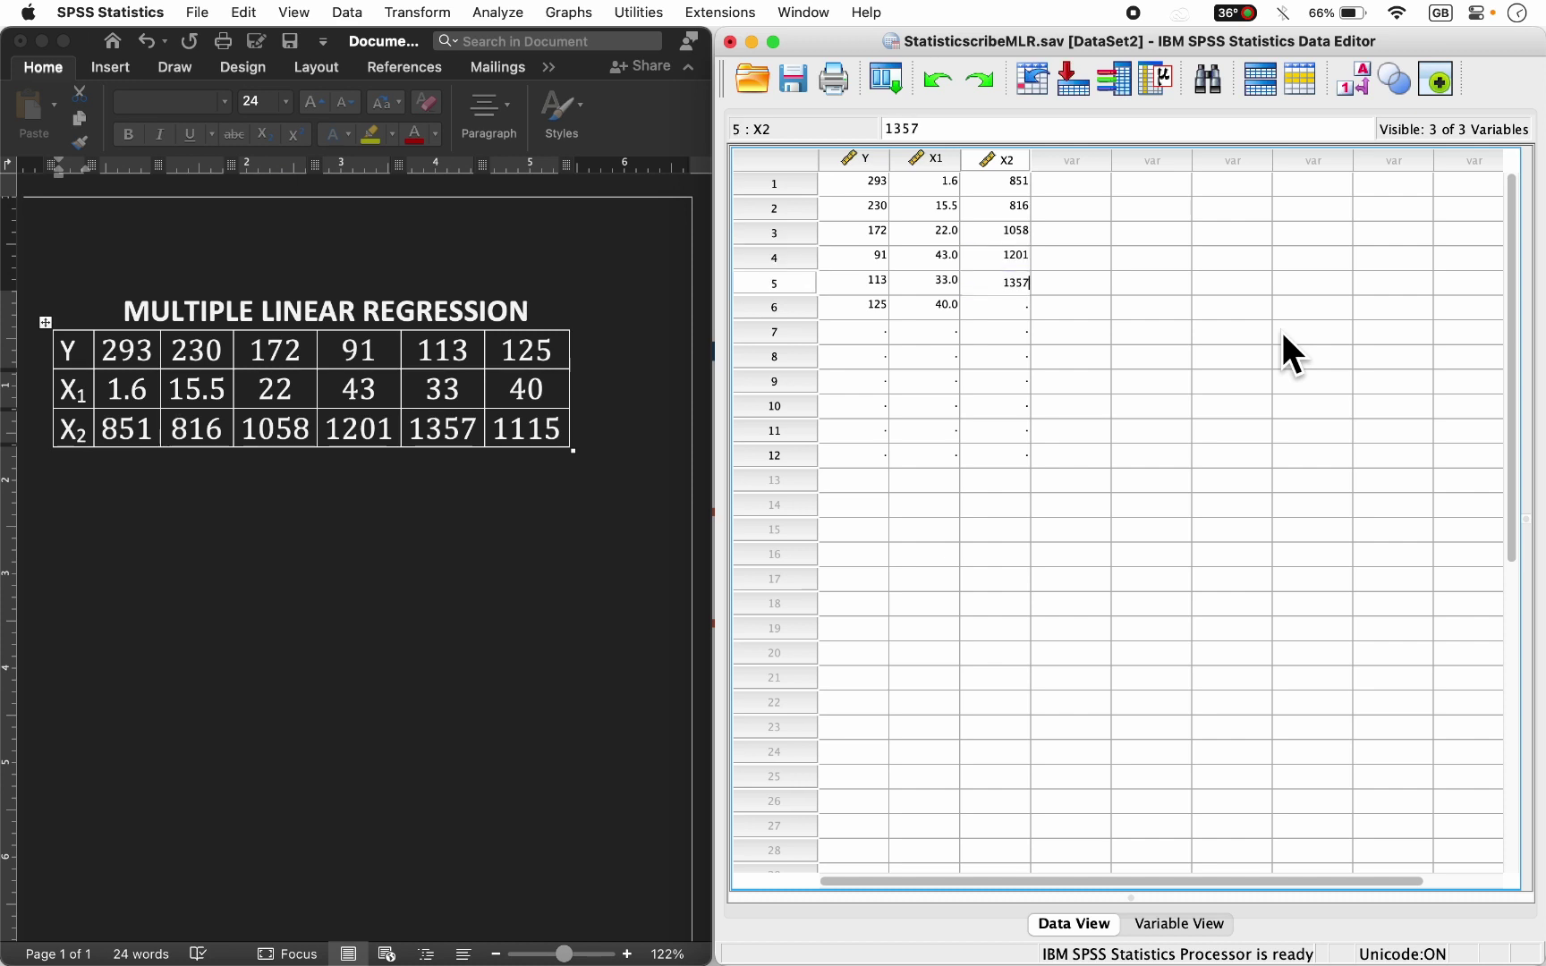
key("Return")
type("111")
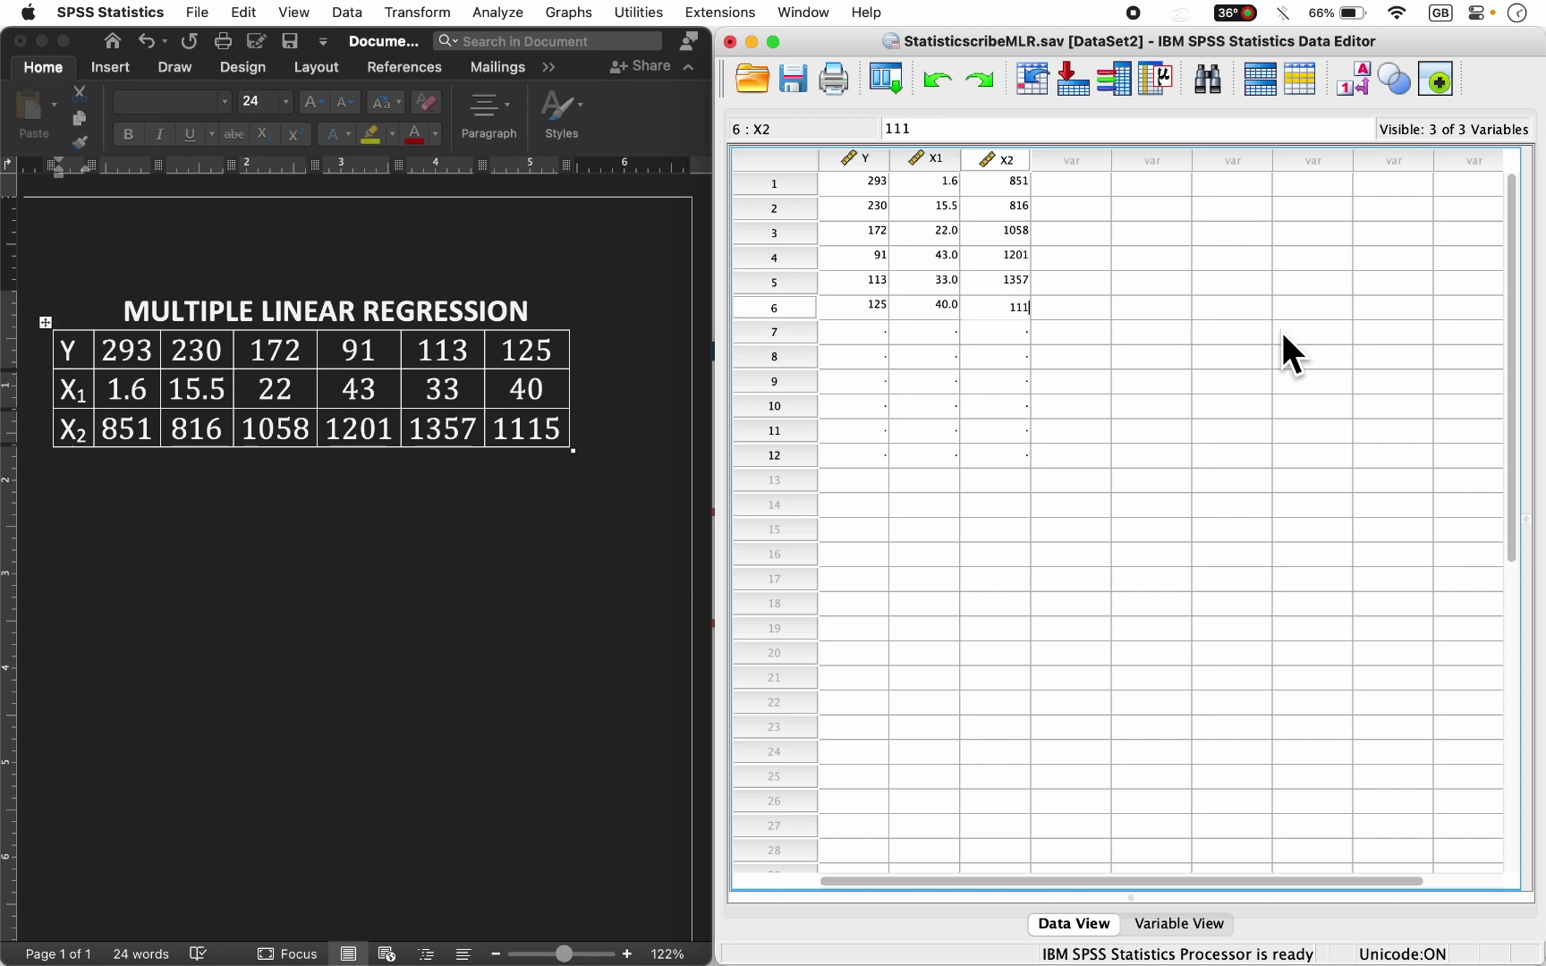
type("5")
key("Return")
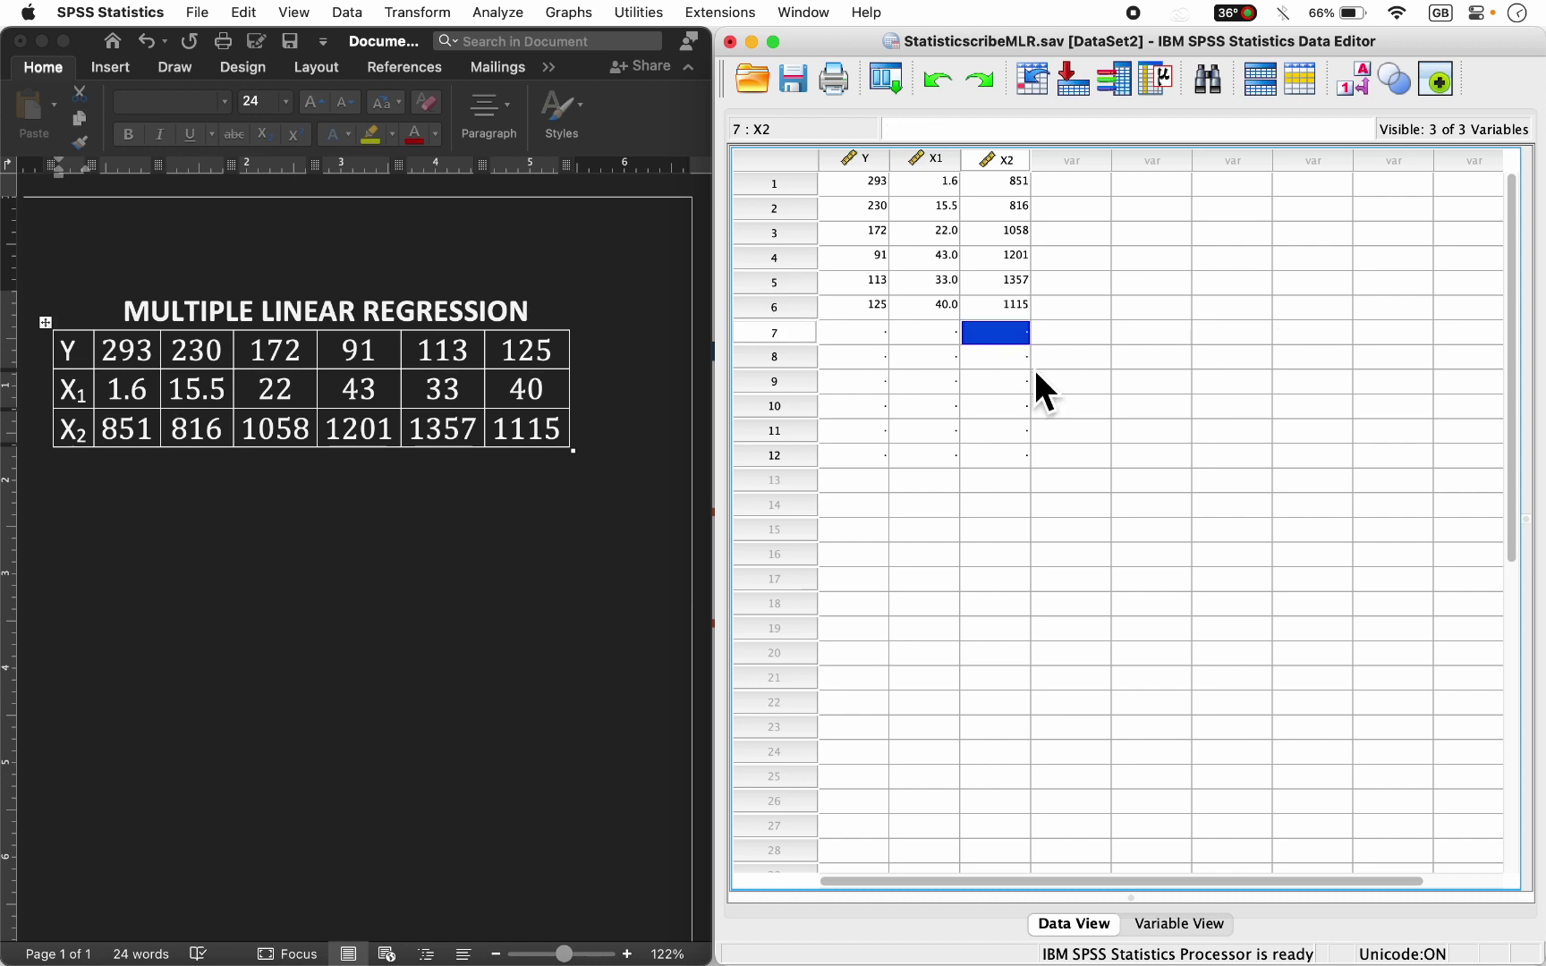
Clear the empty cases 7 to 12 from the data sheet
left_click(868, 384)
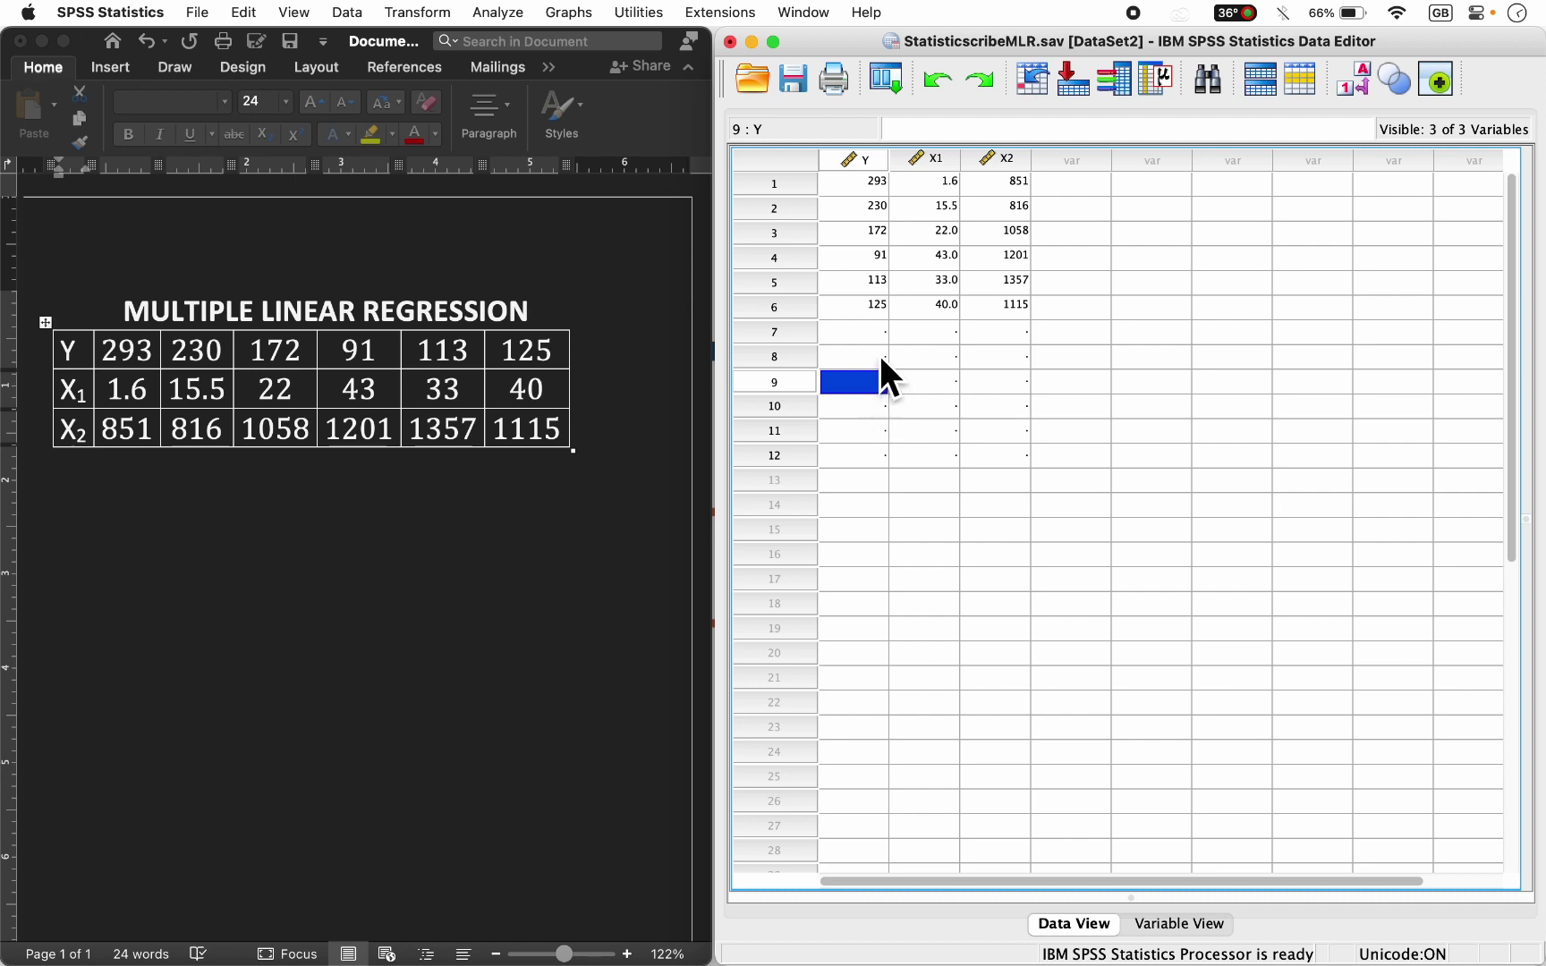
left_click(879, 355)
left_click(861, 337)
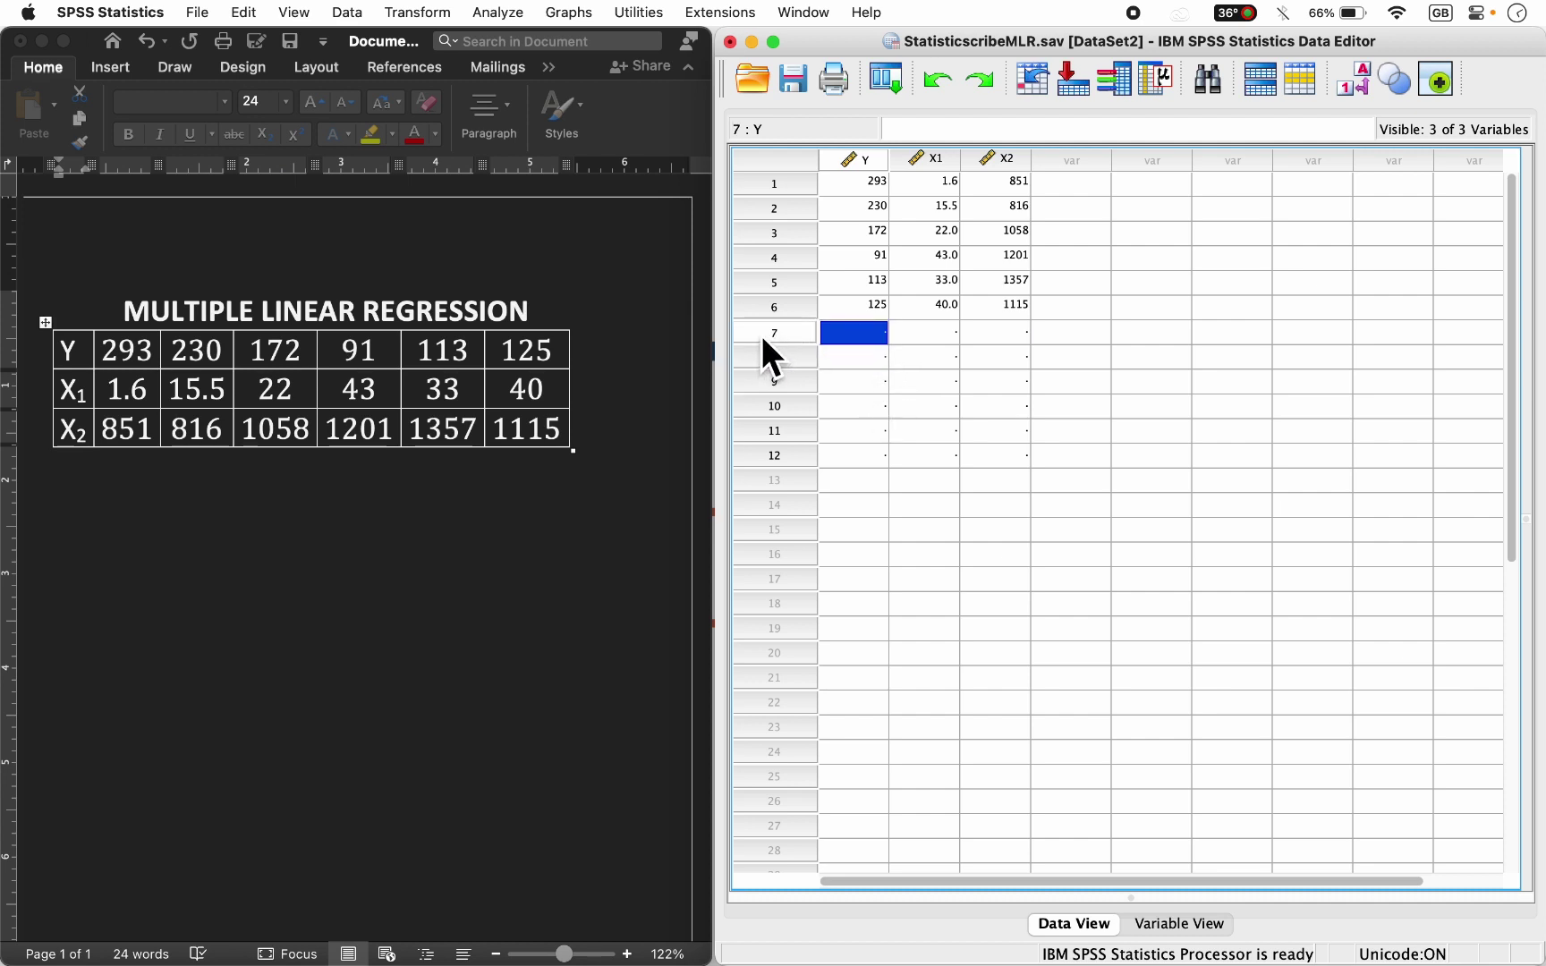
left_click_drag(760, 335, 769, 455)
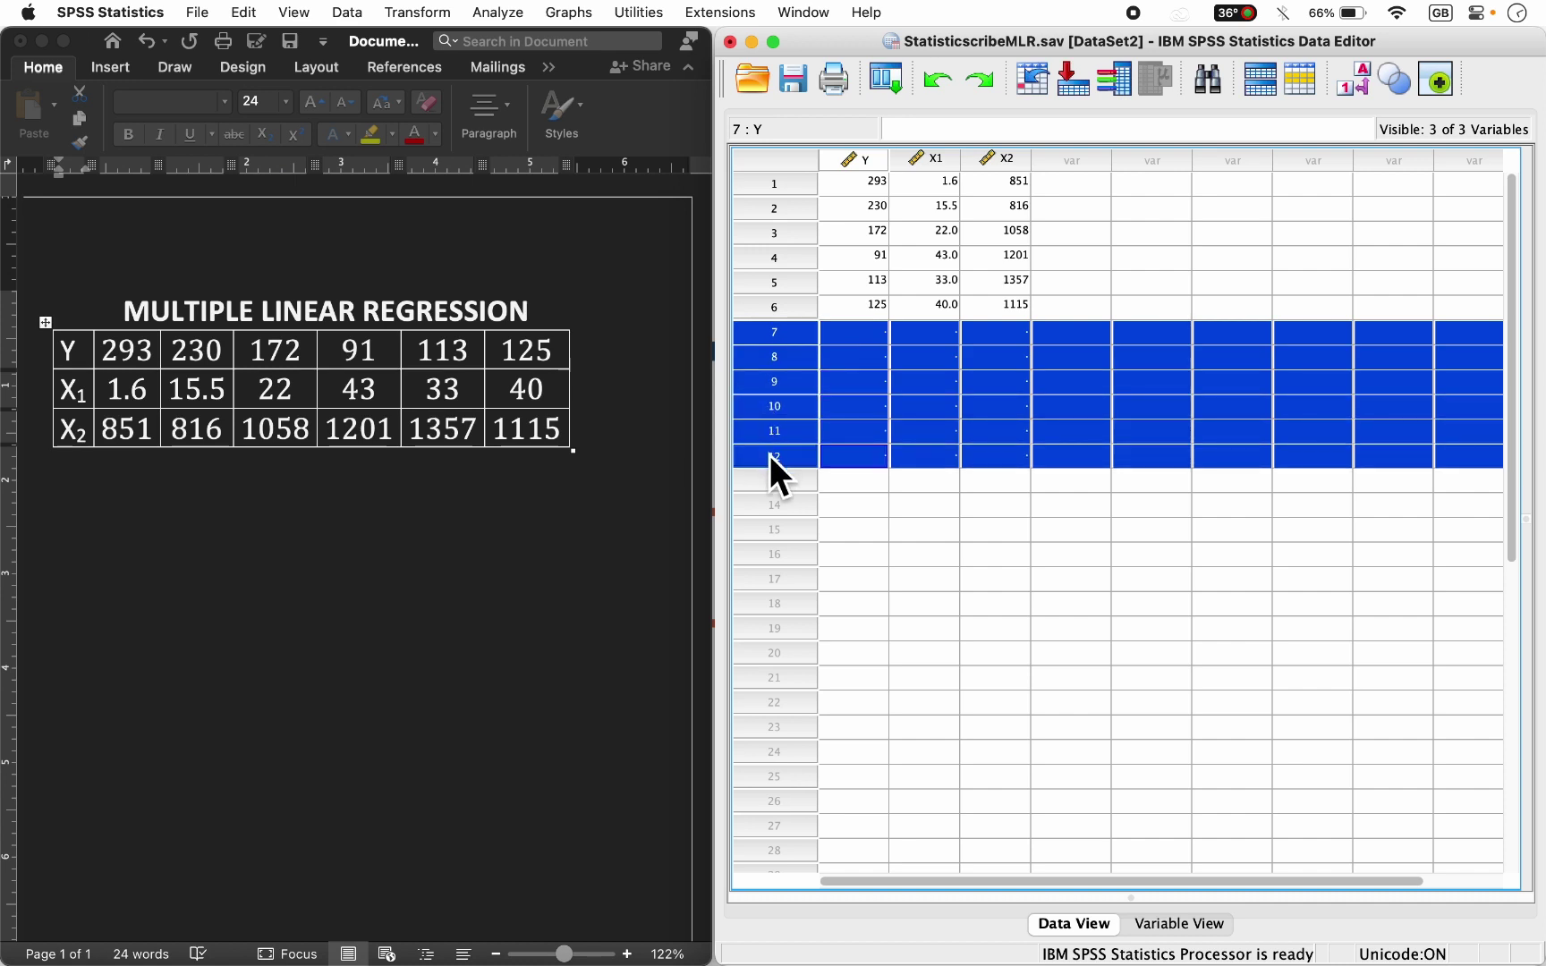
right_click(769, 459)
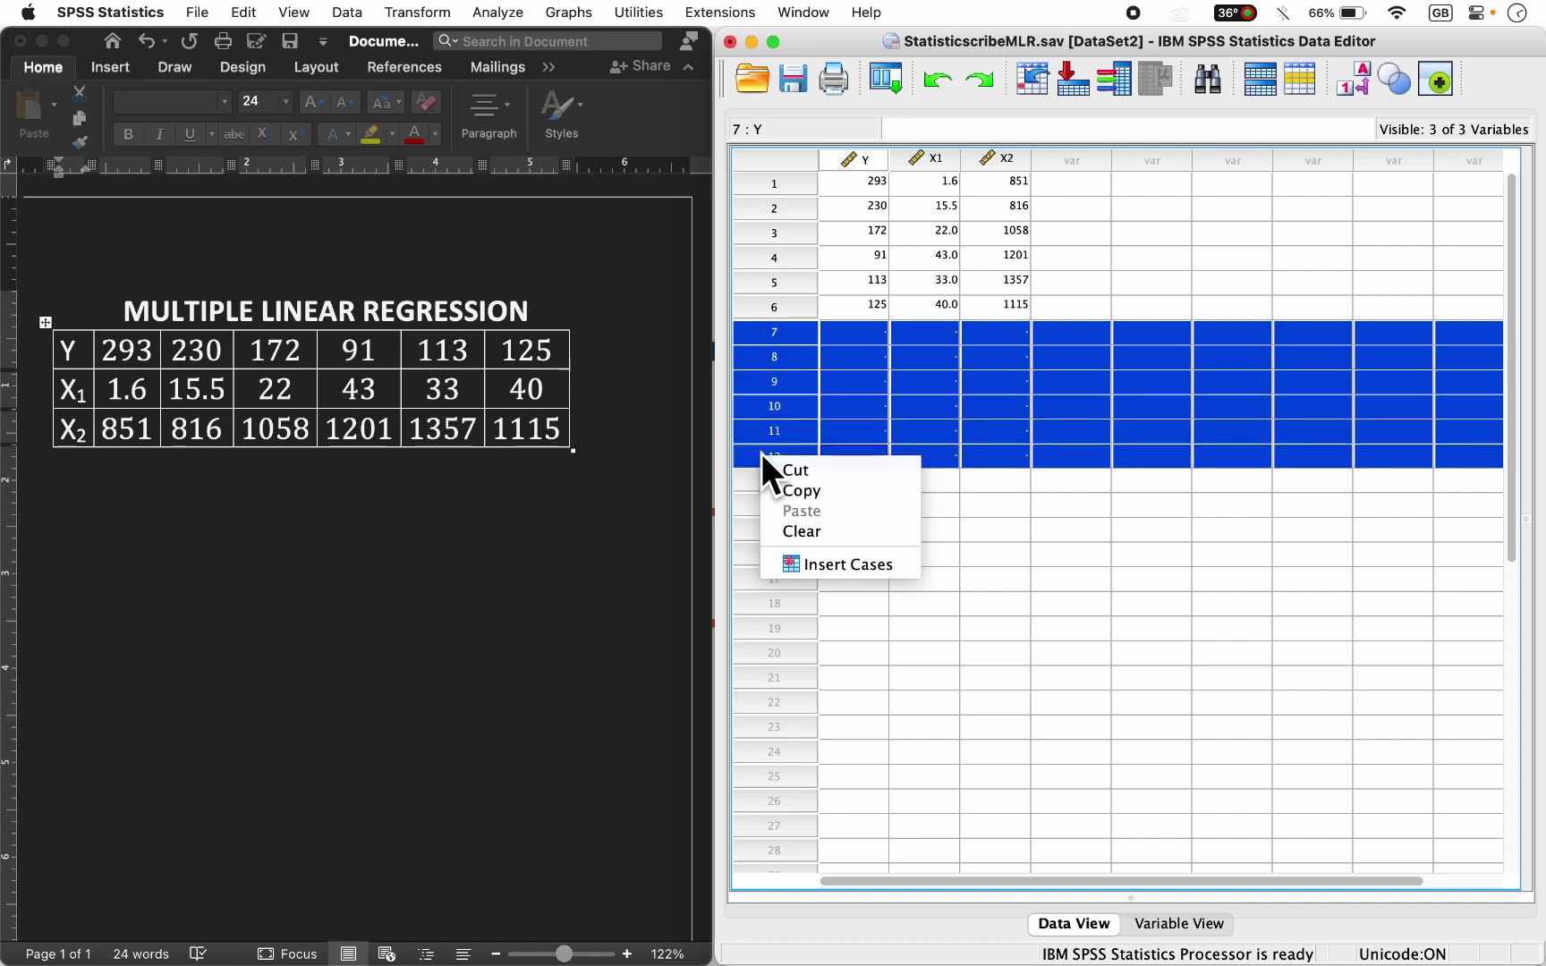
left_click(815, 537)
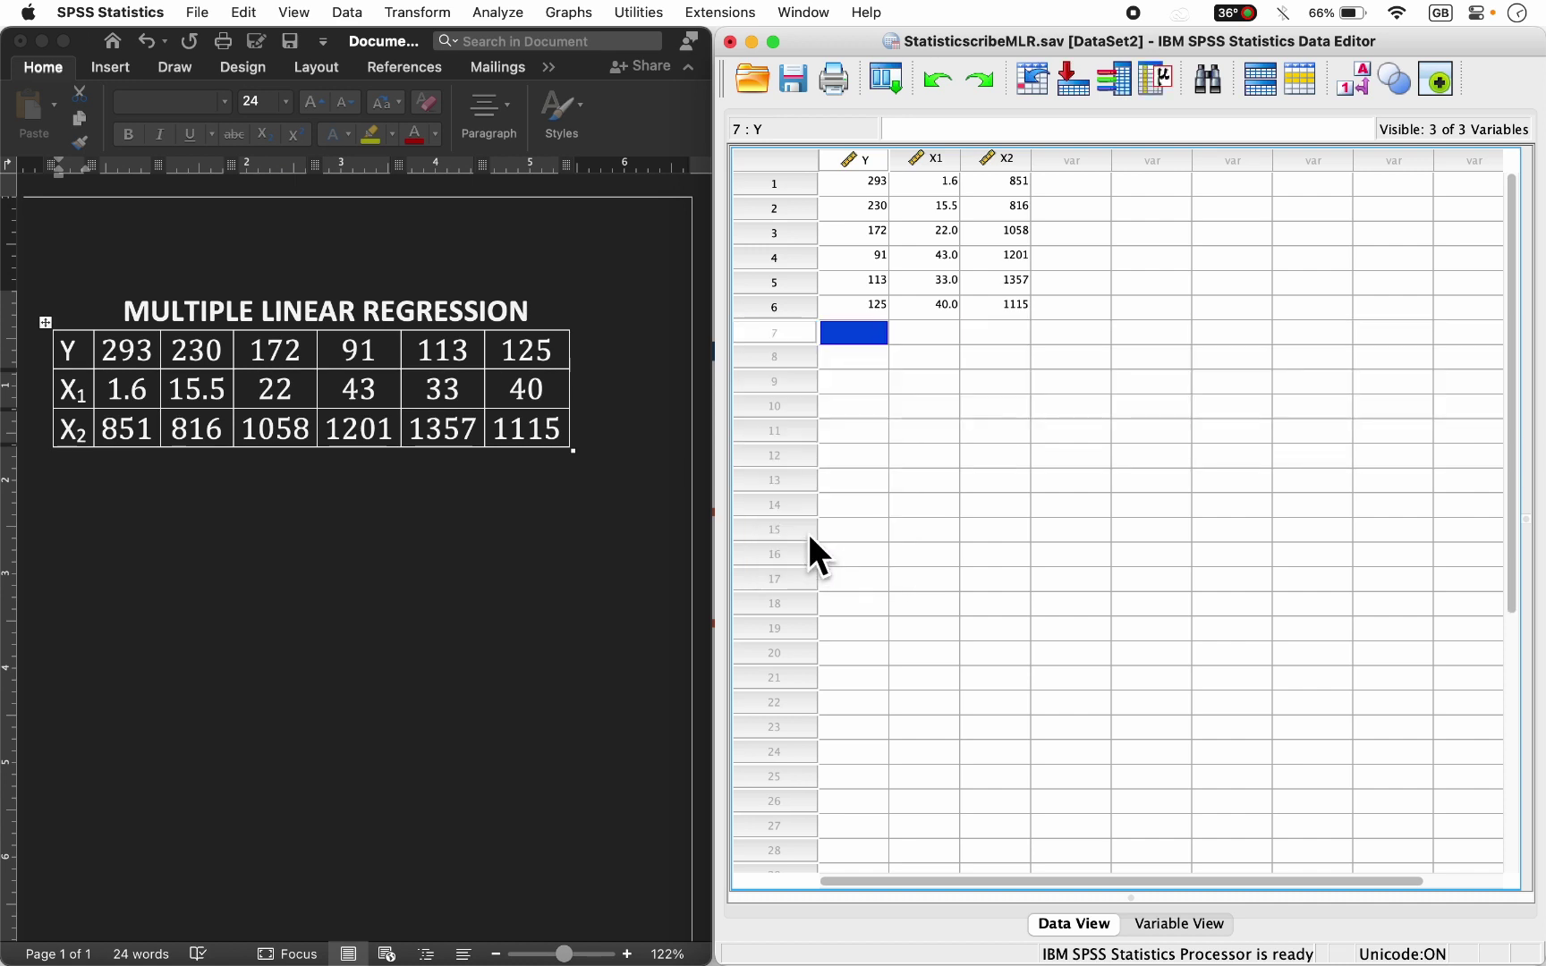
left_click(874, 362)
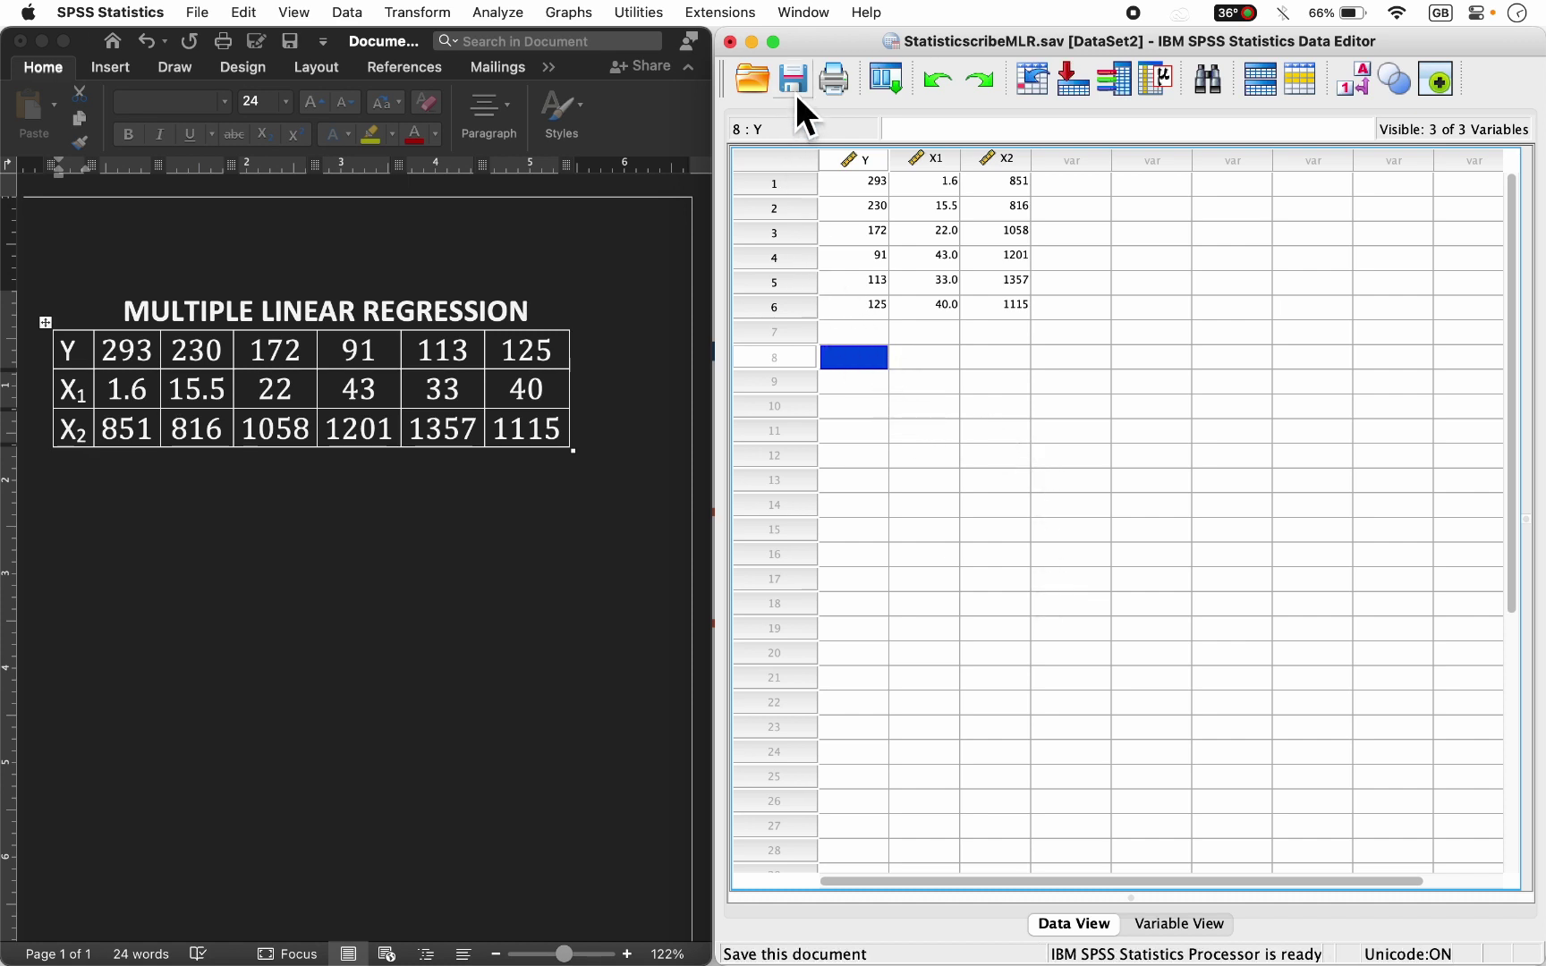
Maximize the data editor window and start a linear regression analysis with Y as the dependent variable
left_click(774, 42)
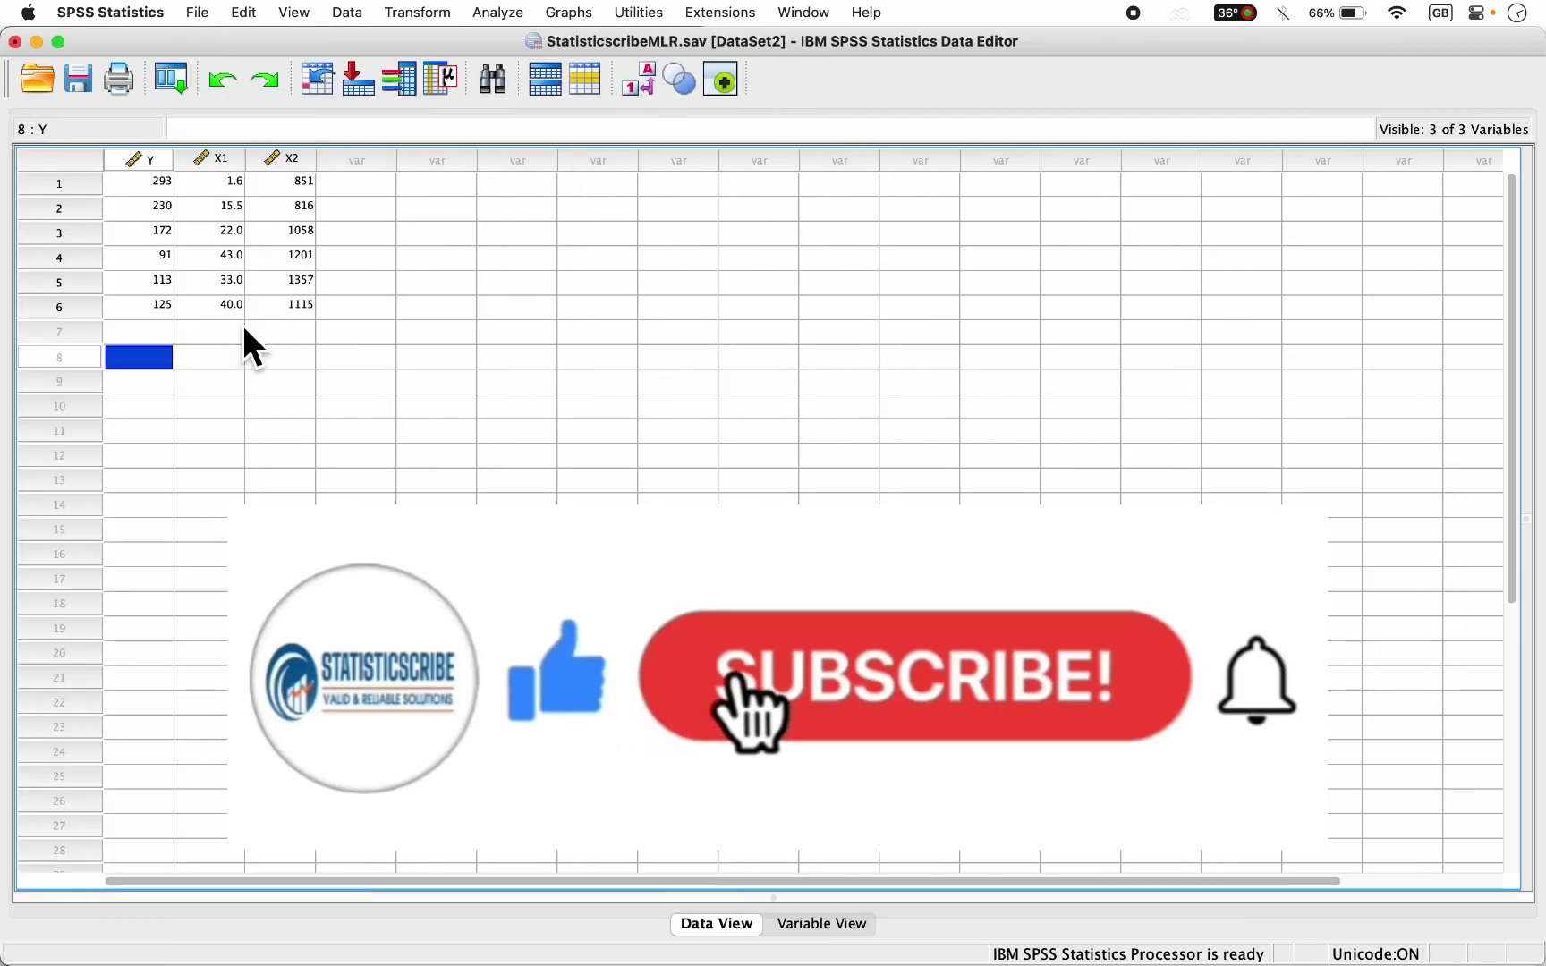
left_click(497, 16)
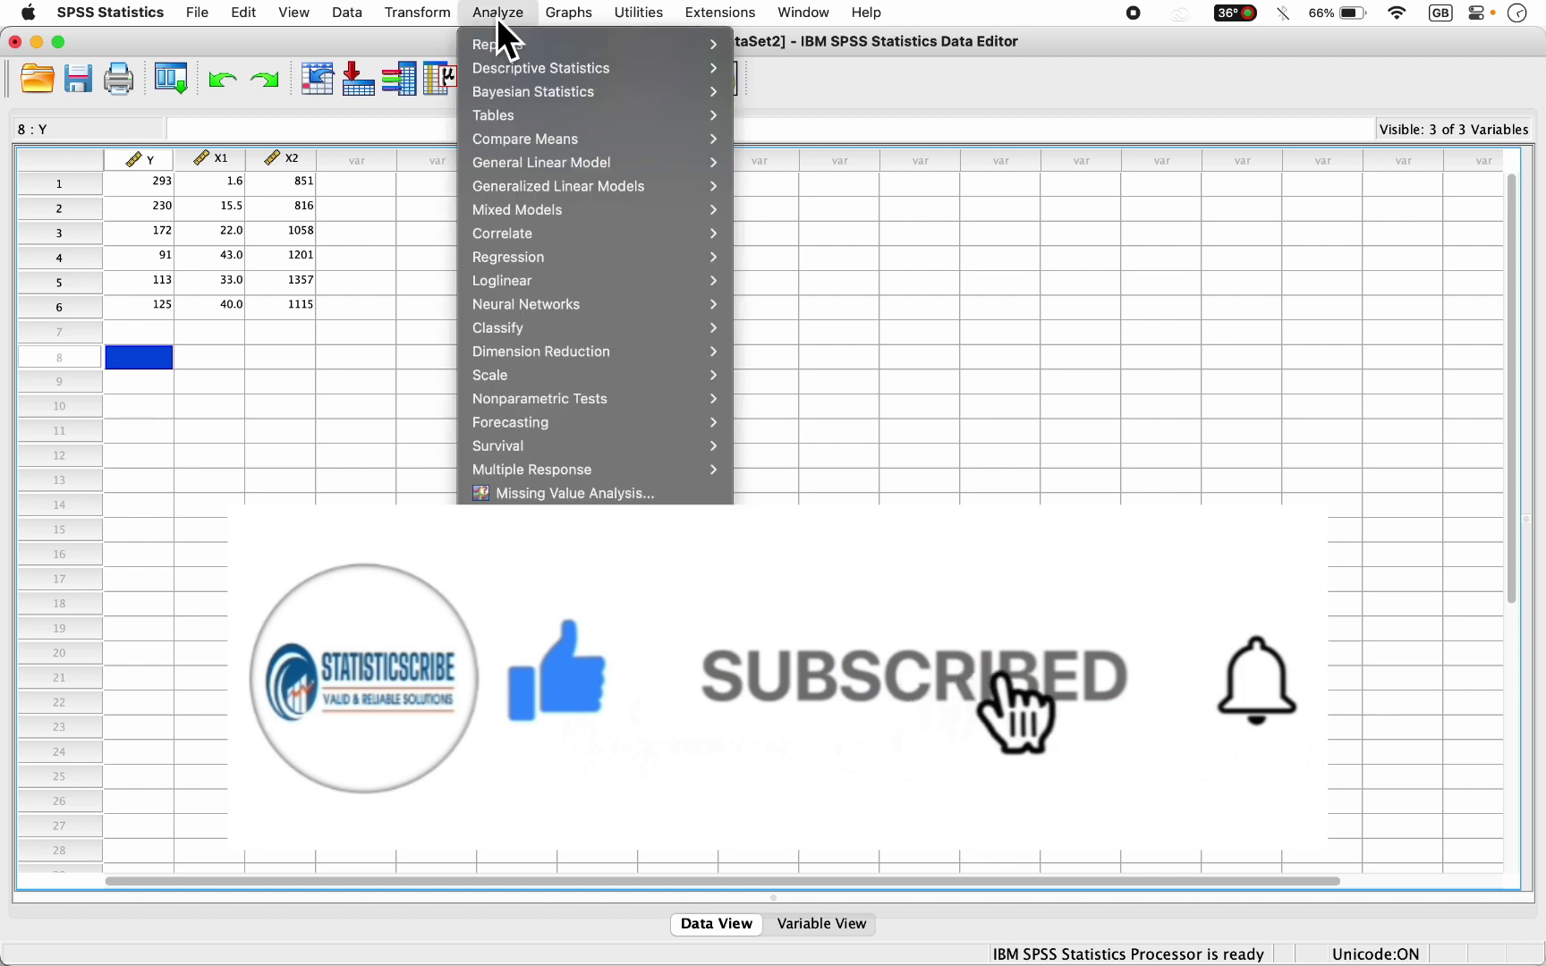
mouse_move(588, 356)
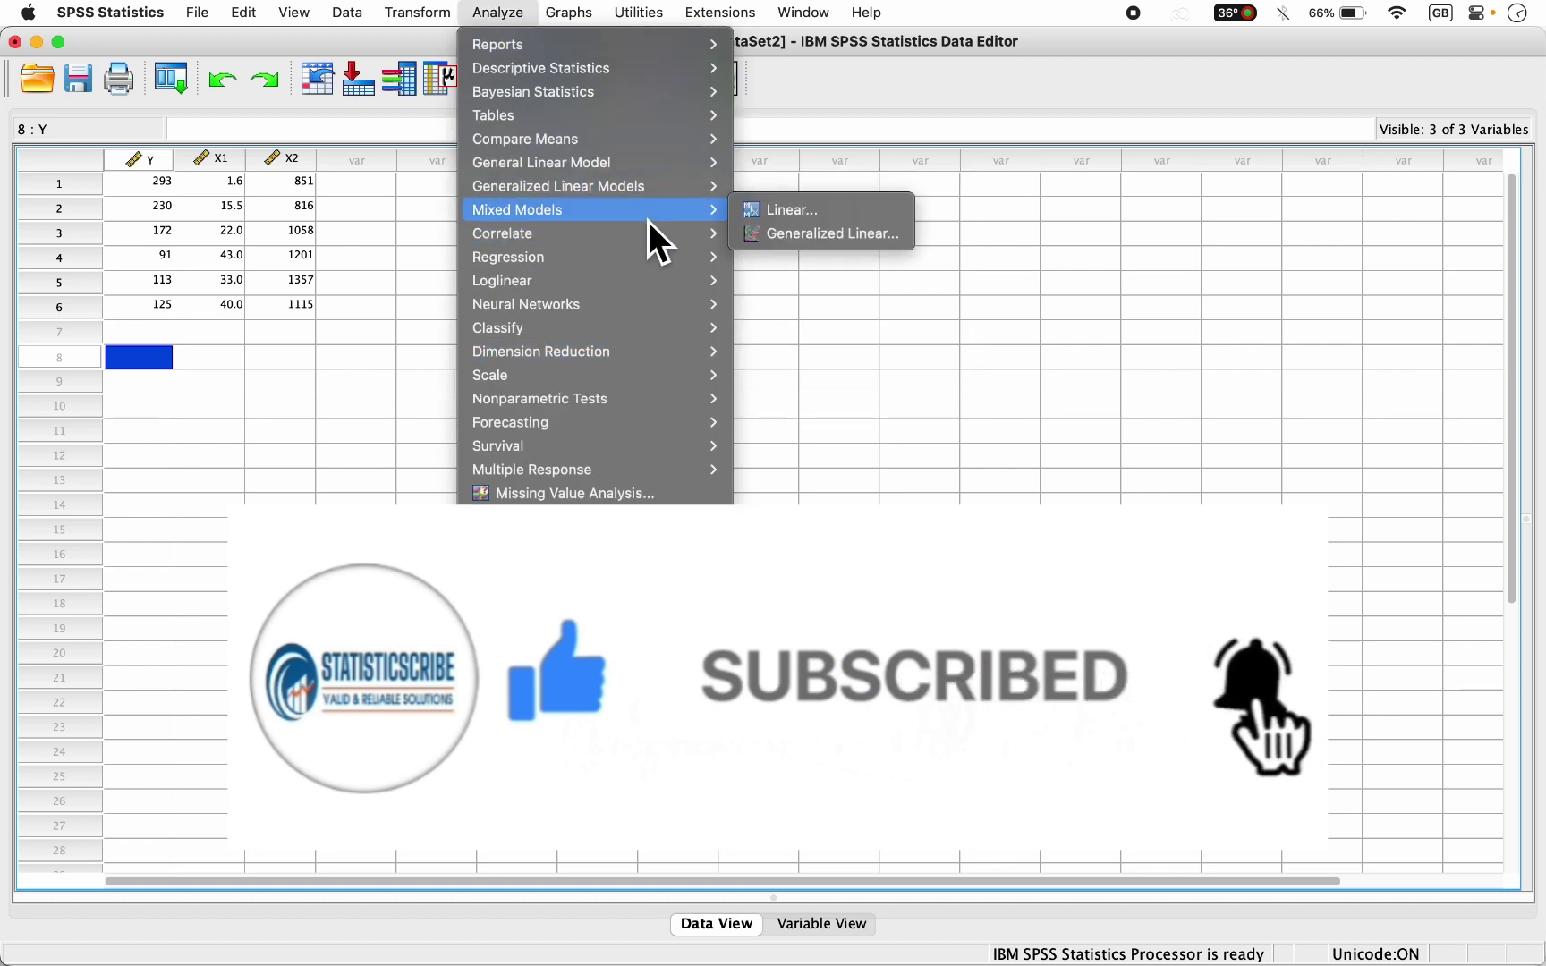
mouse_move(640, 258)
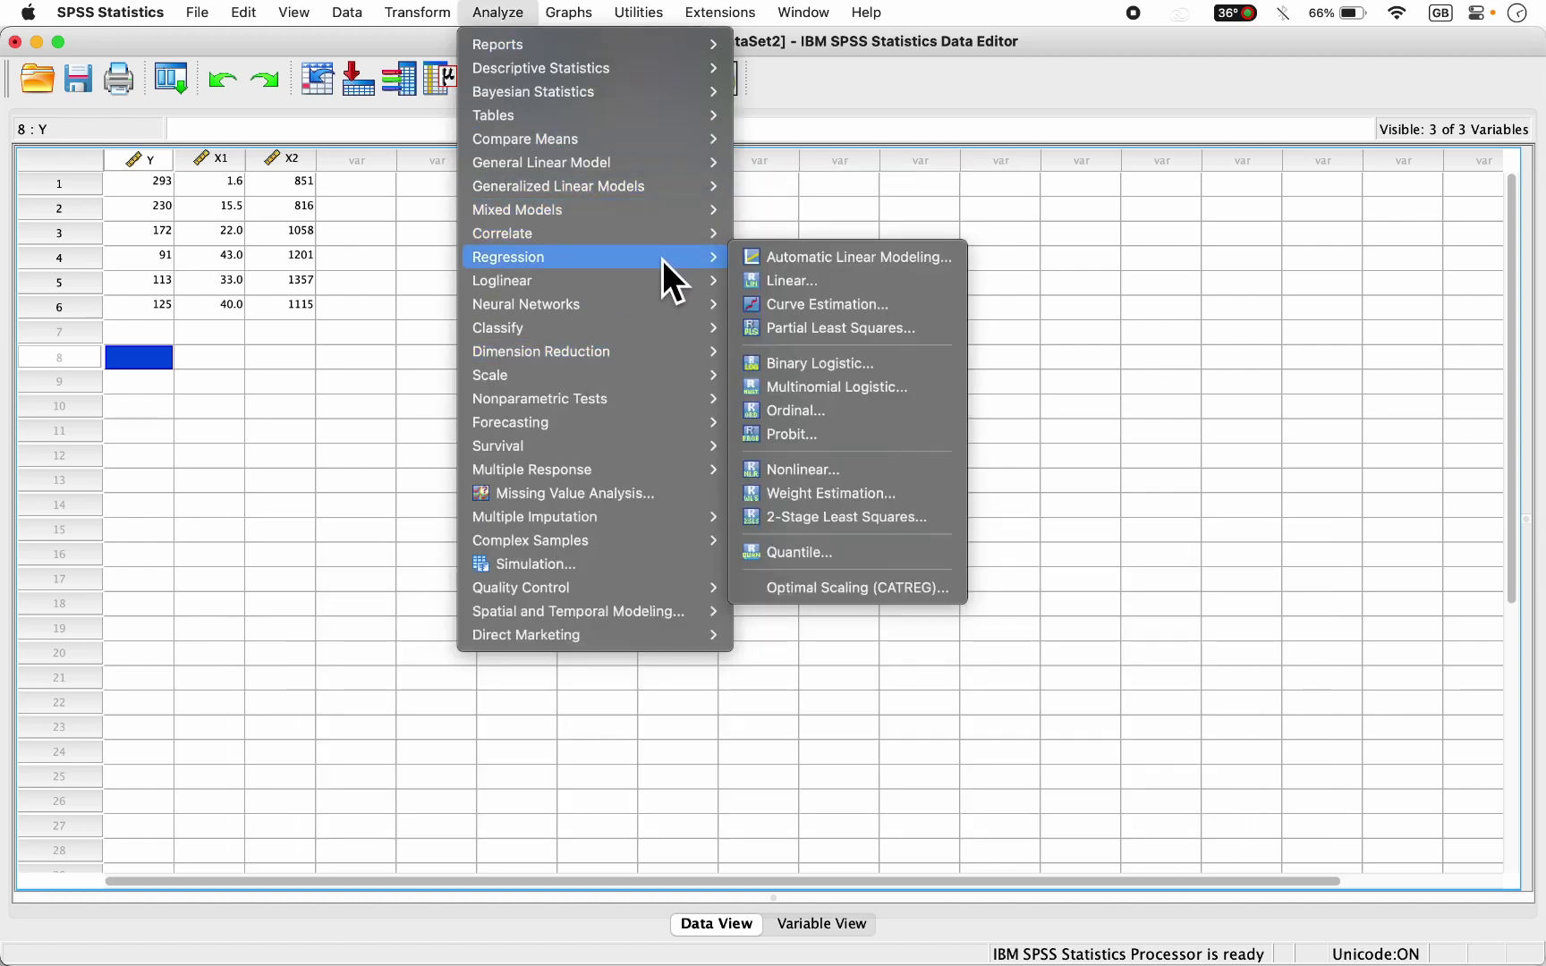
left_click(786, 283)
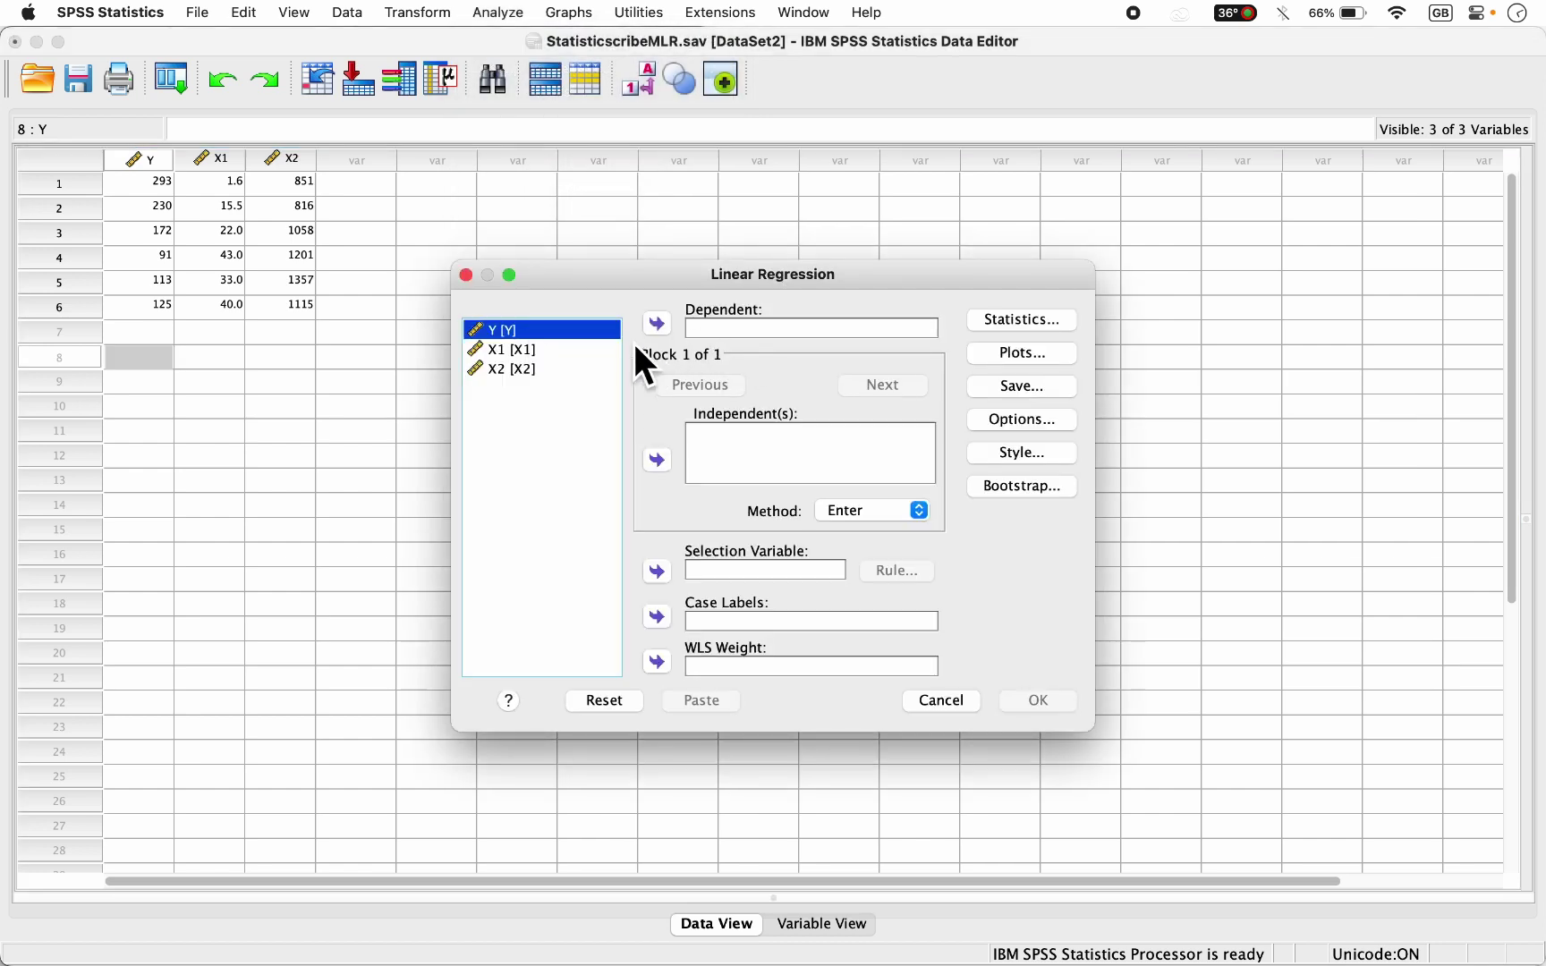
left_click(554, 336)
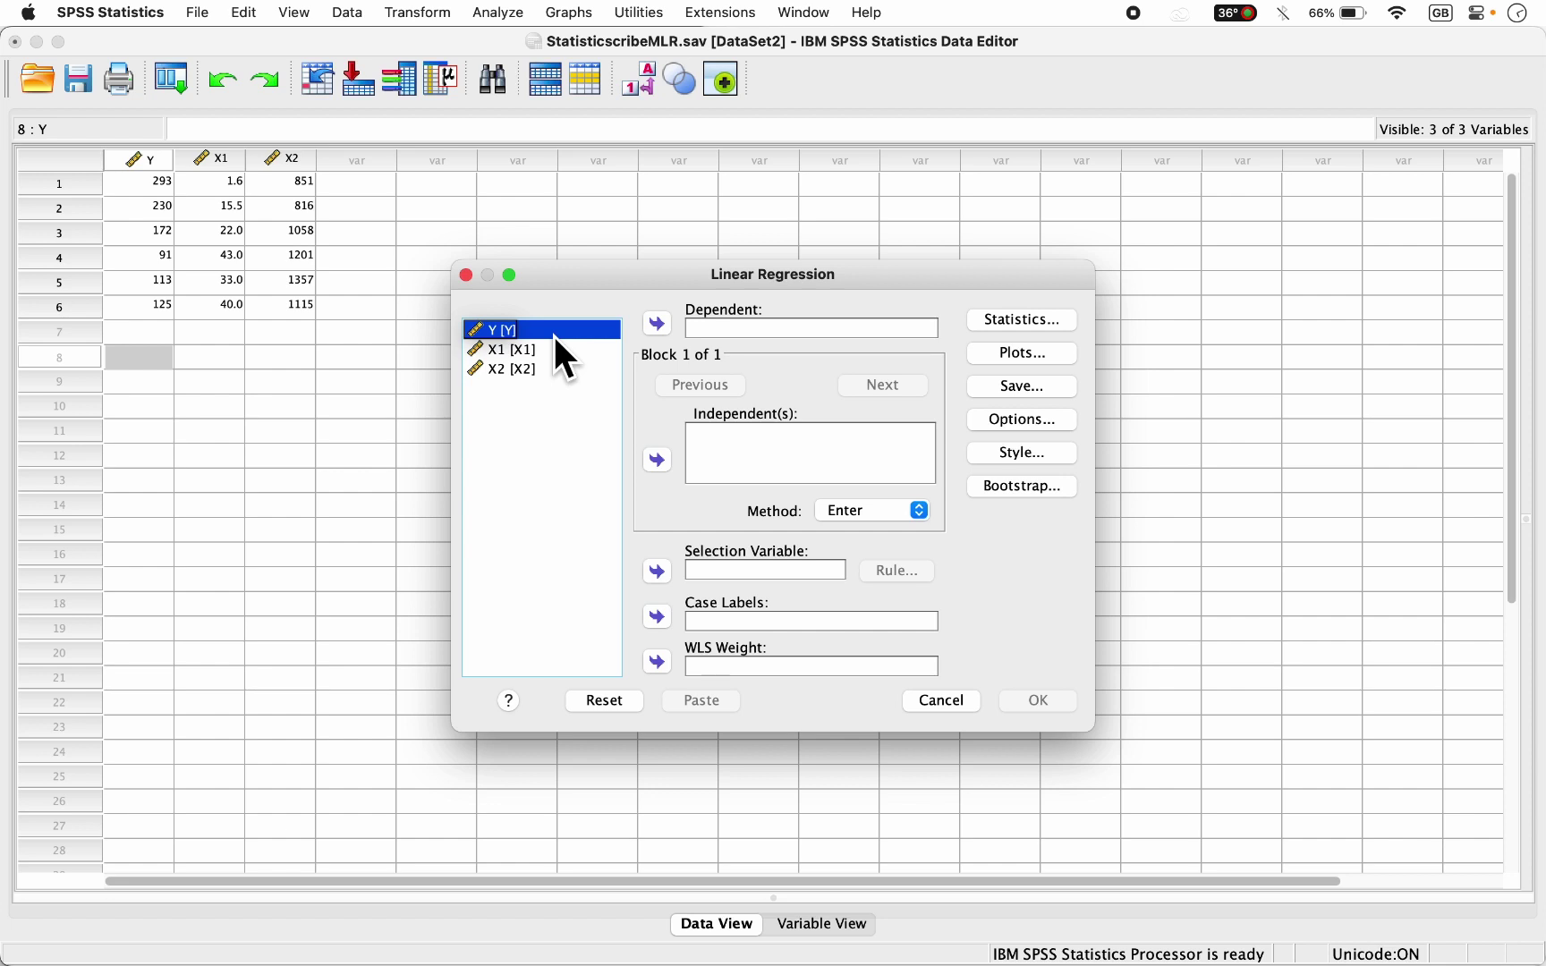
left_click(666, 333)
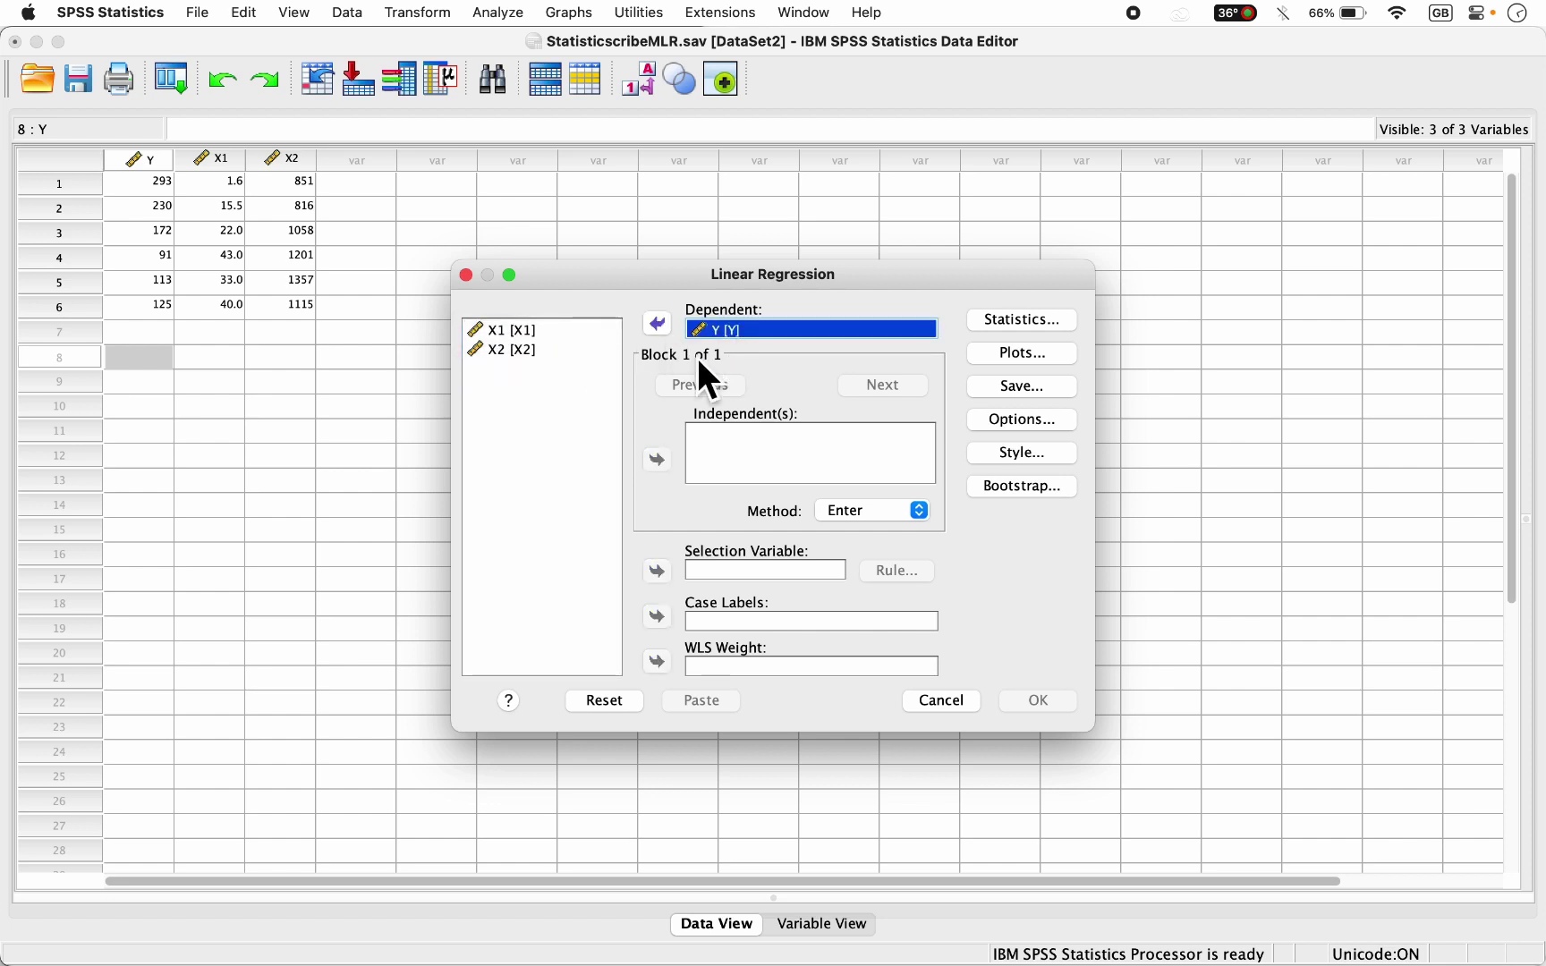
Add X1 and X2 one at a time as independent variables of the linear regression
left_click(793, 465)
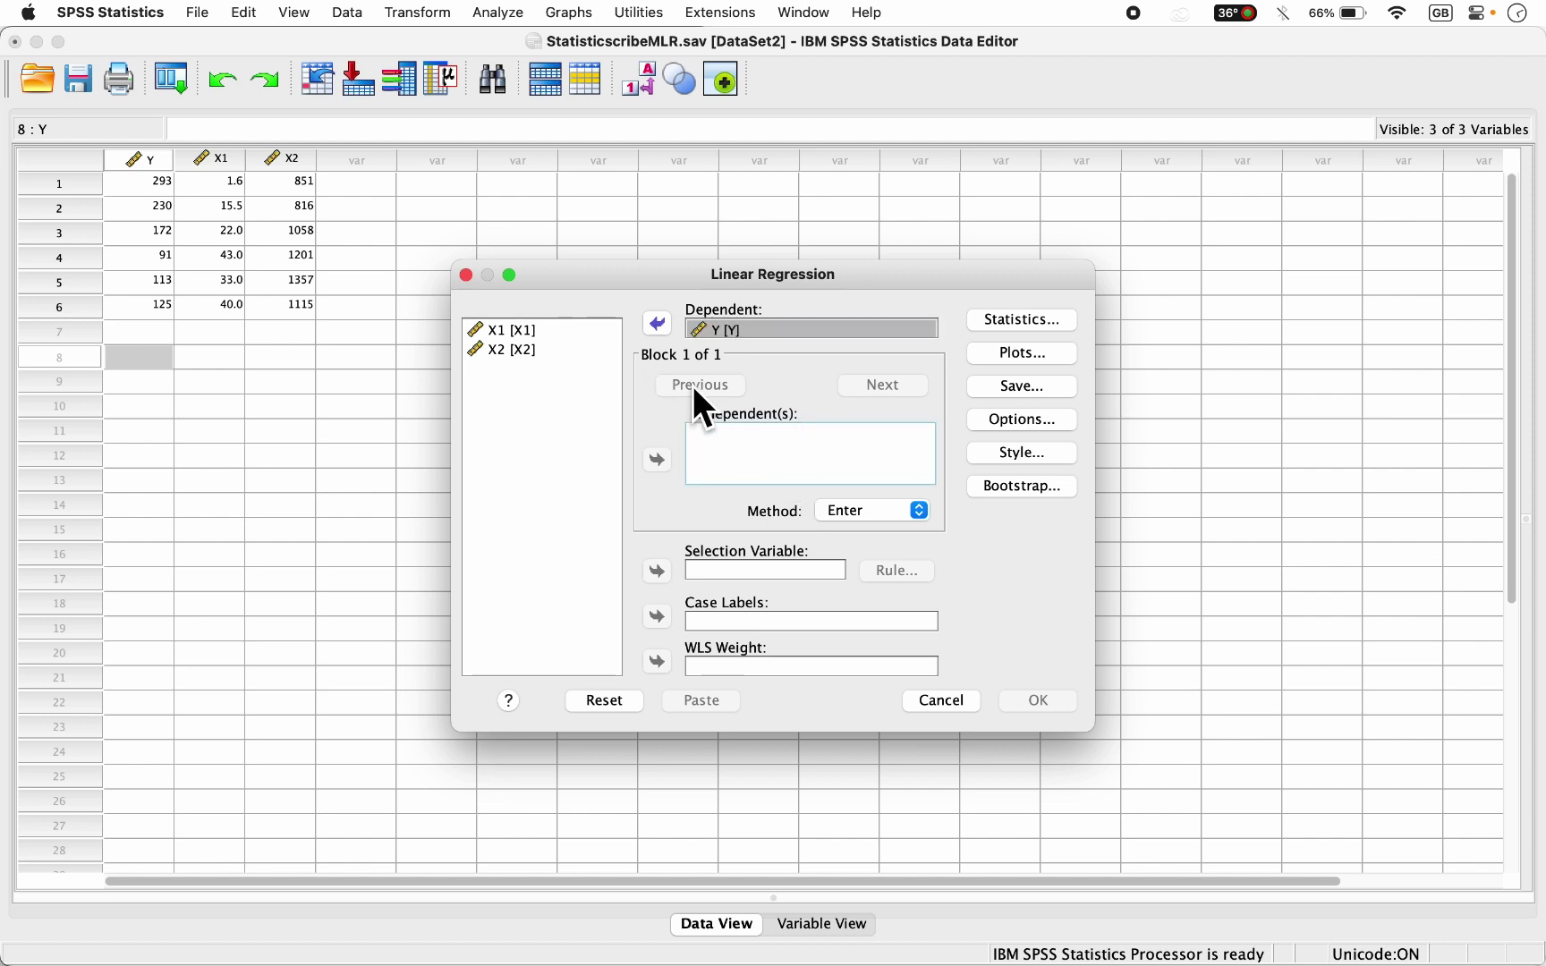
left_click(516, 331)
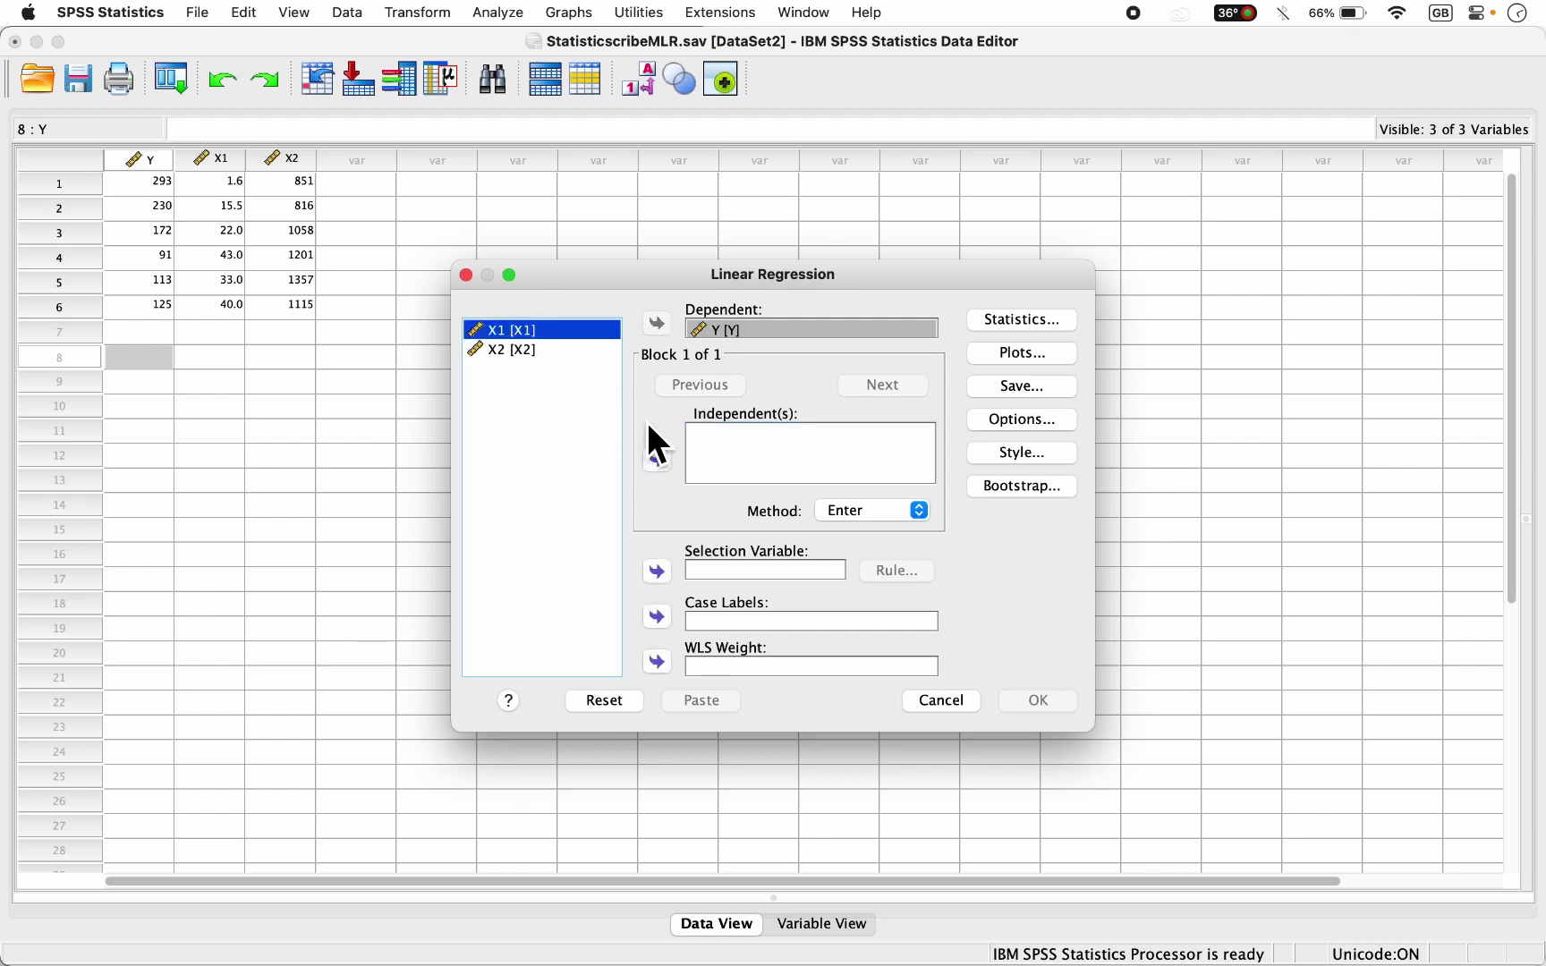
left_click(657, 460)
left_click(521, 349)
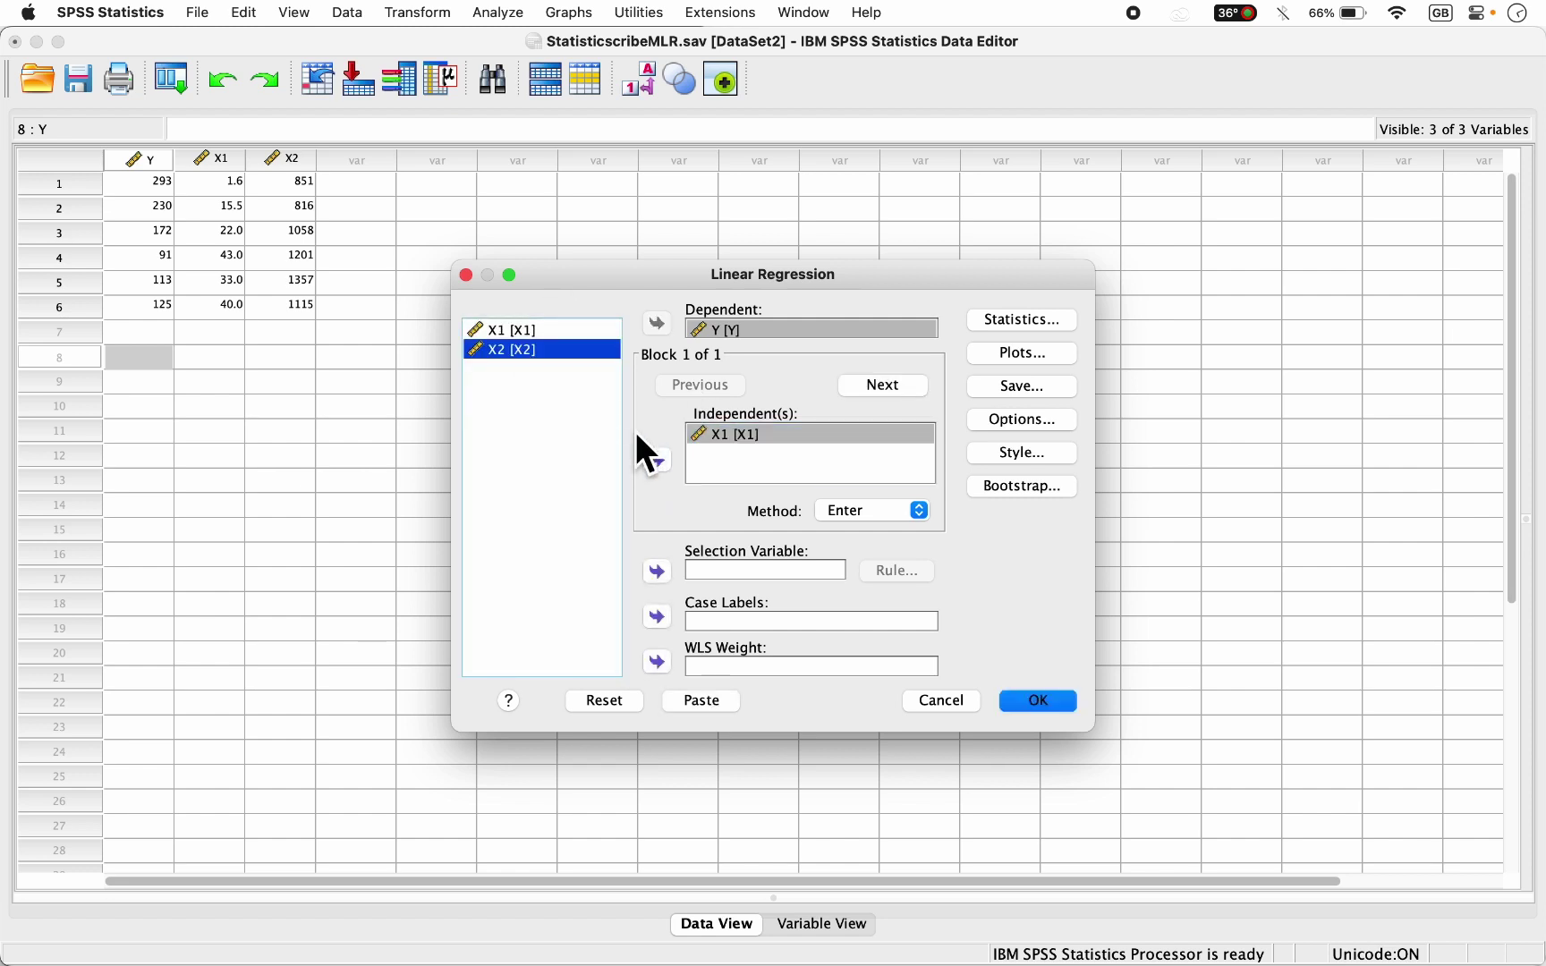
left_click(657, 460)
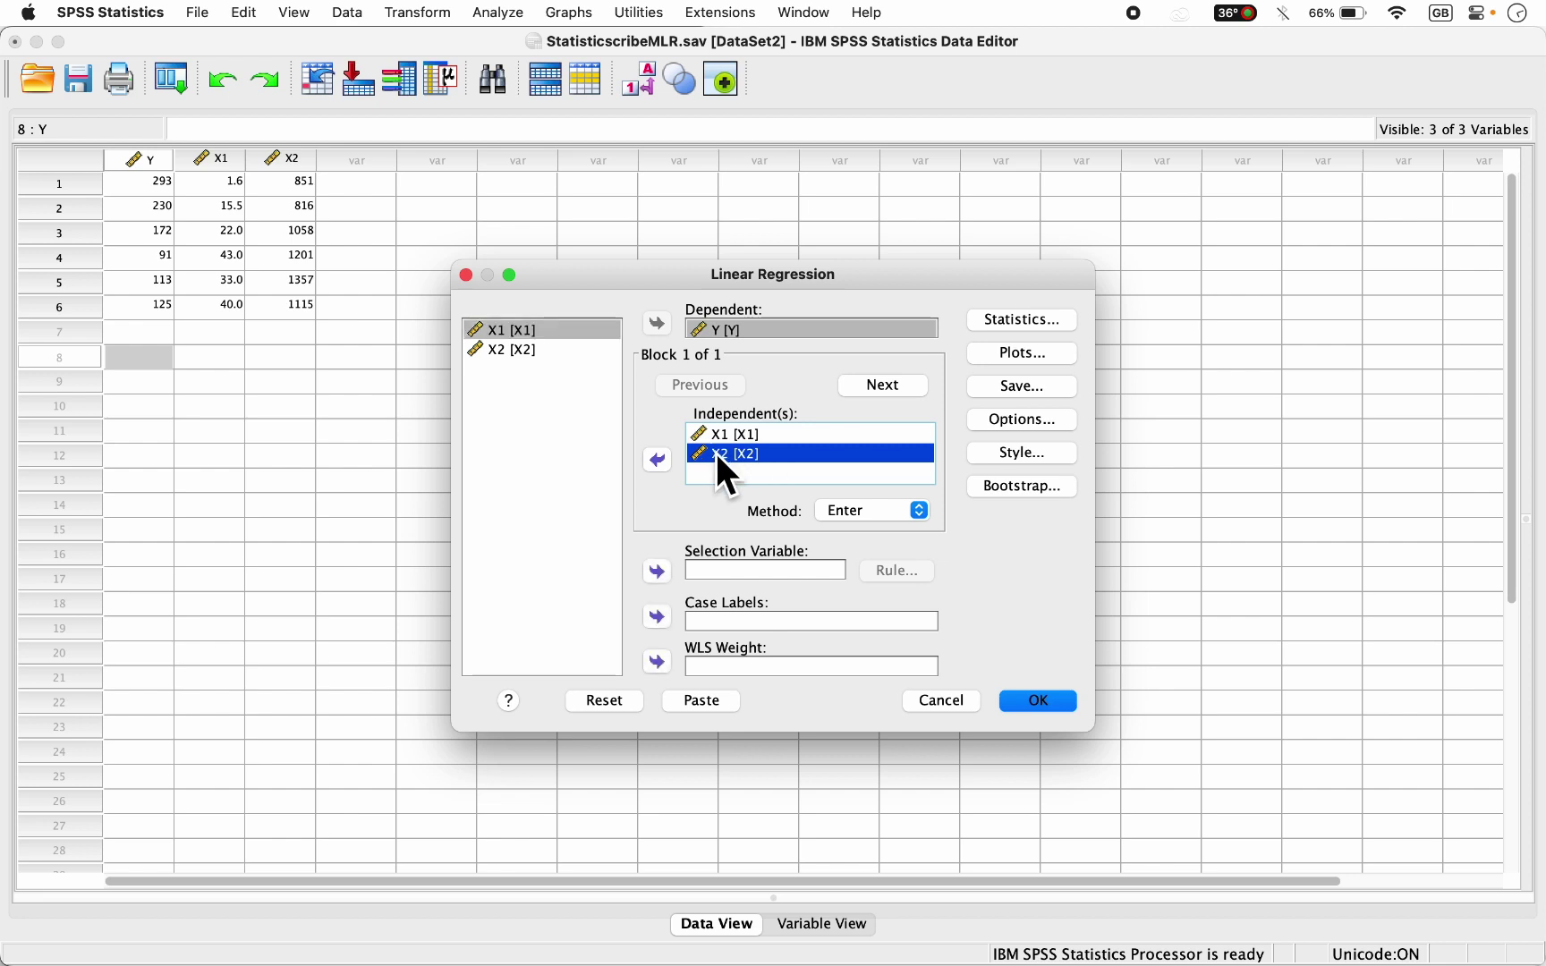
Remove X2 and X1 from the independent variables
left_click(657, 460)
left_click(733, 437)
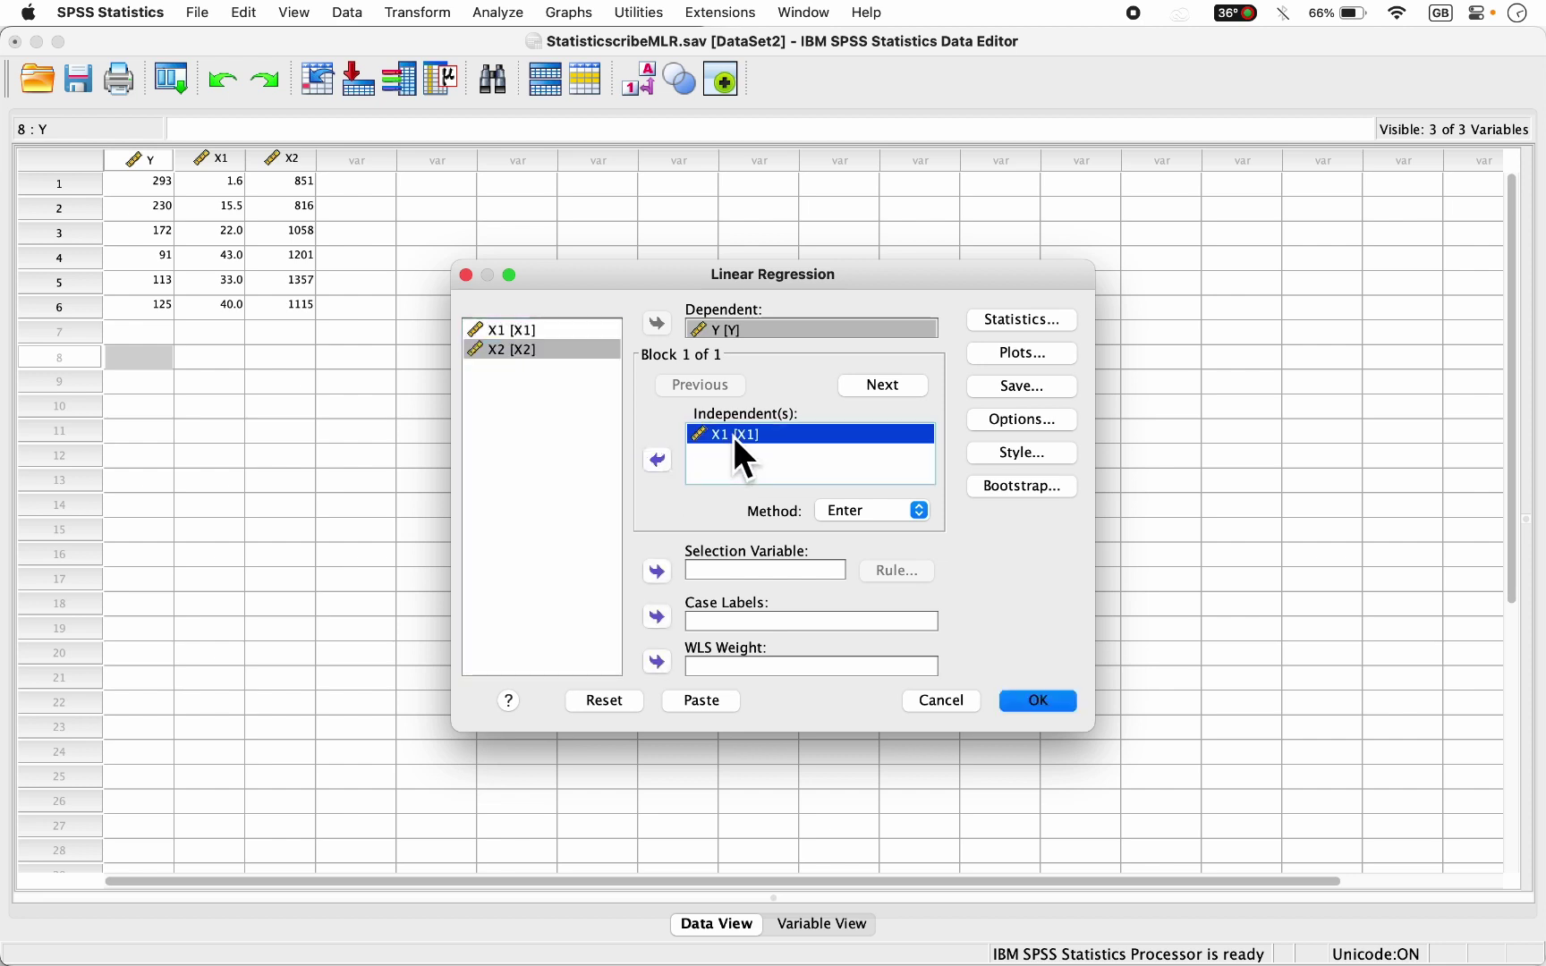
left_click(657, 460)
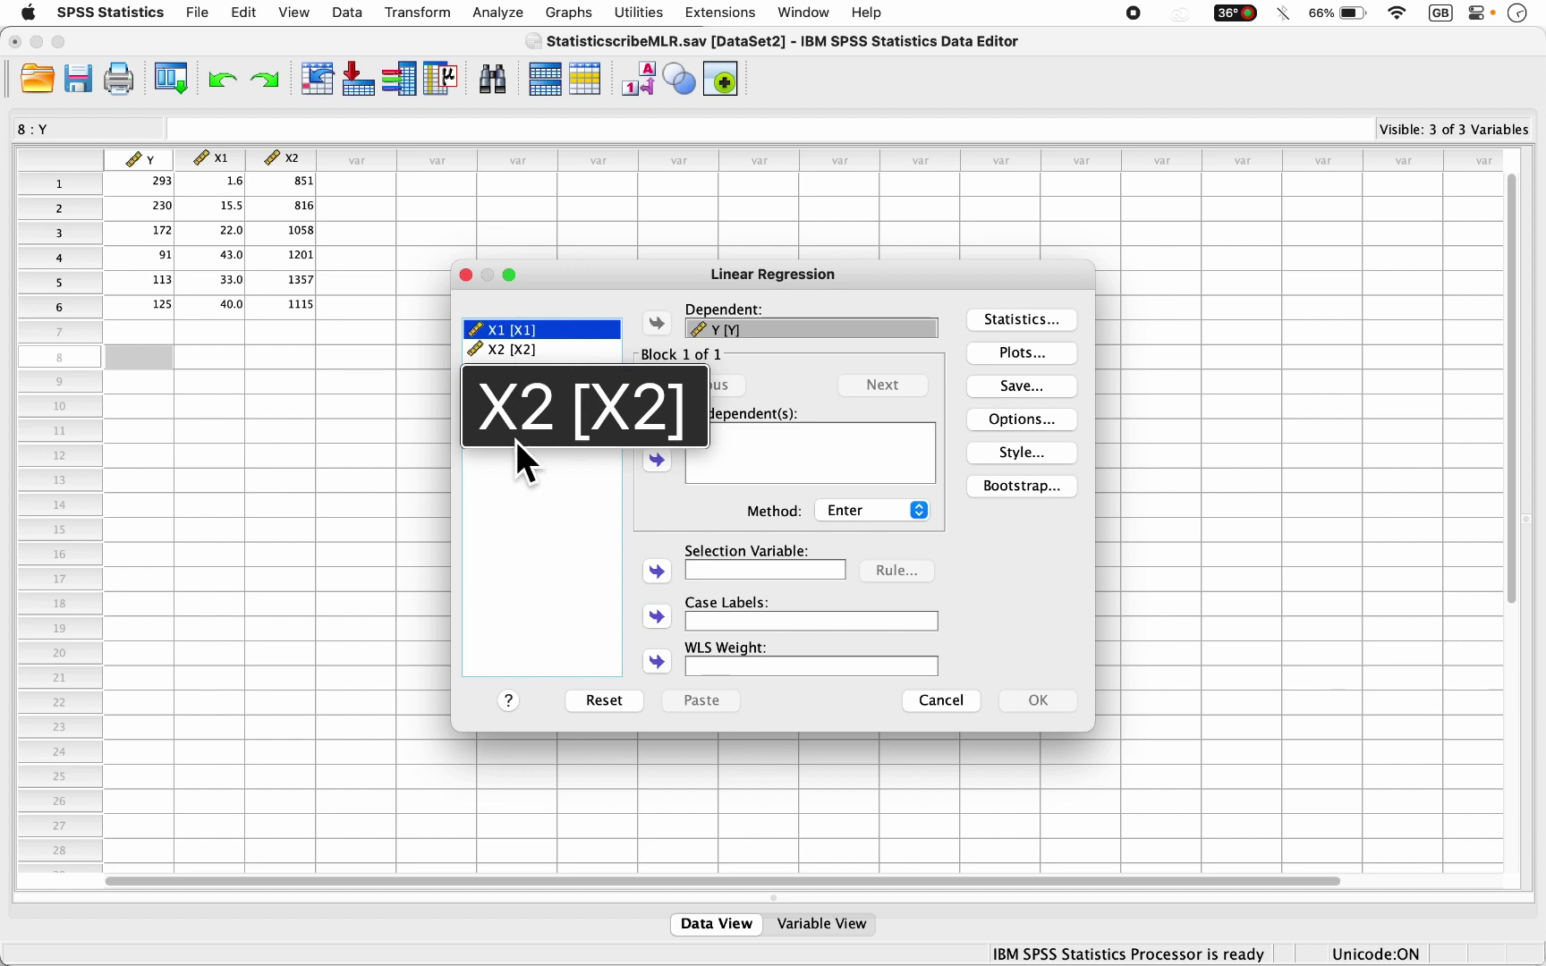
Add X1 and X2 together as independent variables with the Enter method and run the linear regression
left_click(528, 351, "shift")
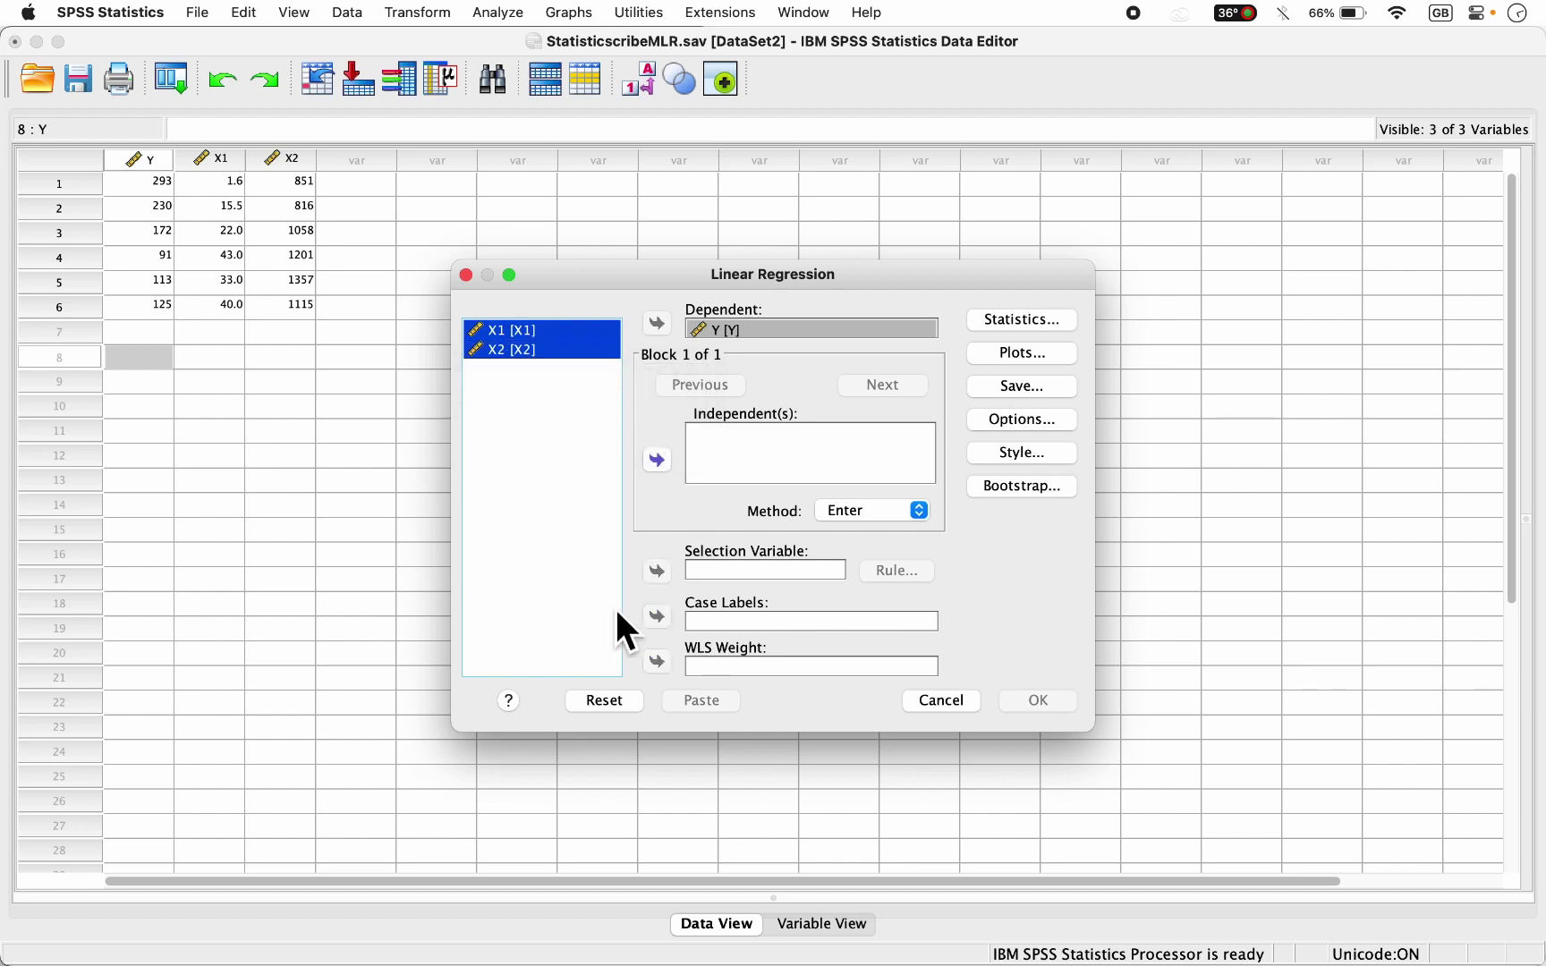
left_click(559, 466)
left_click(551, 456, "shift")
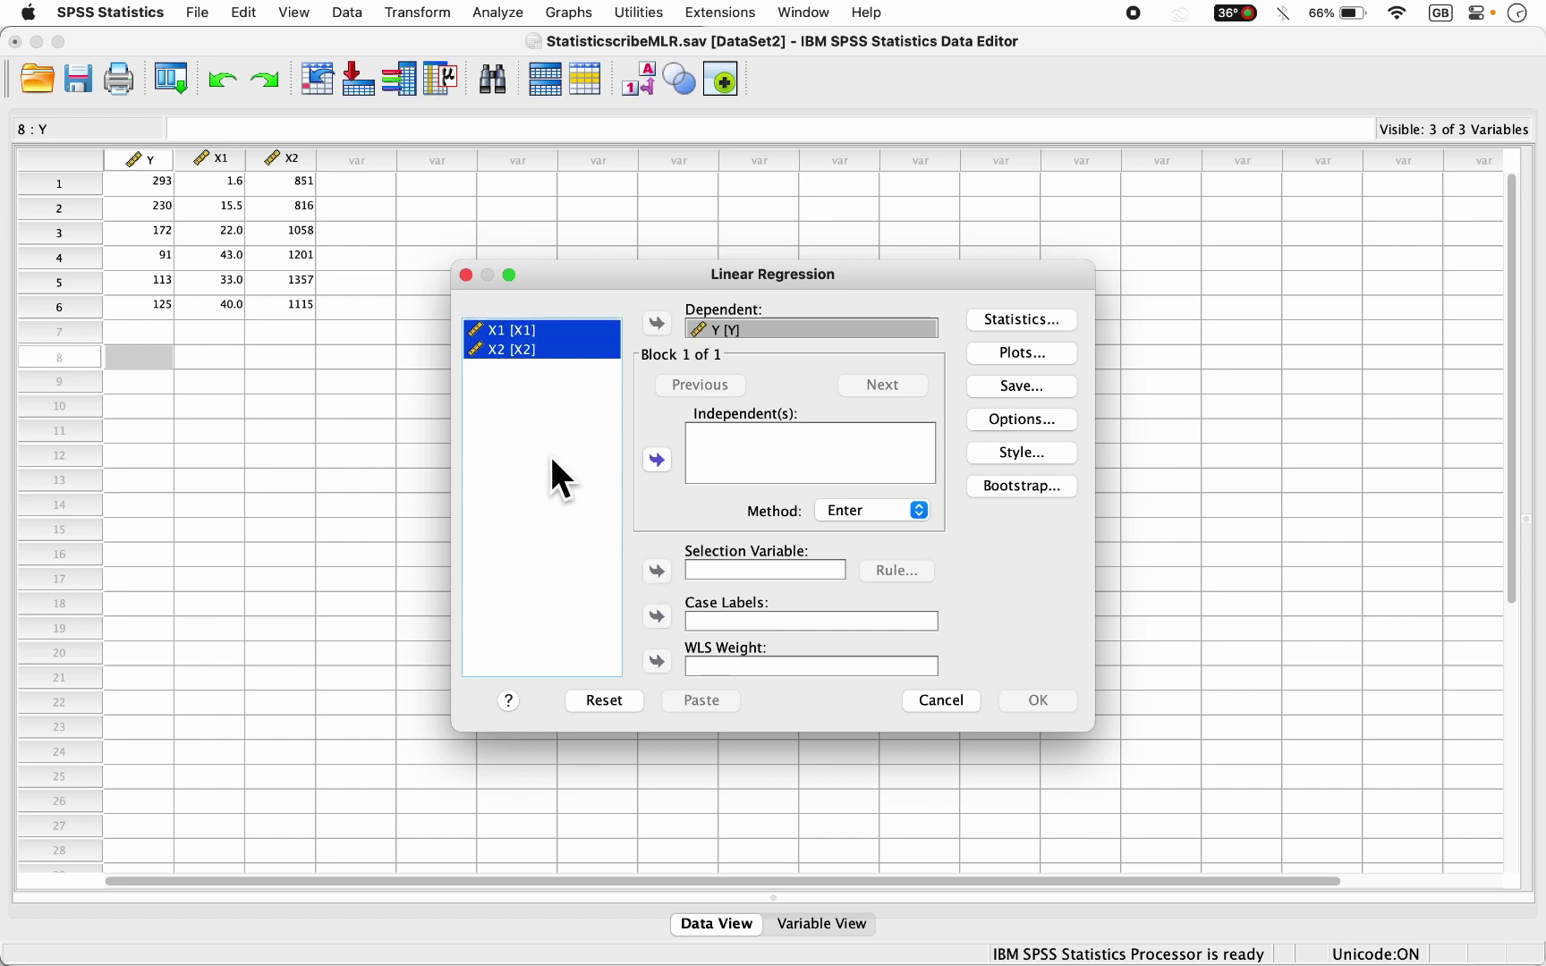
left_click(548, 382)
left_click(545, 377, "shift")
left_click(661, 462)
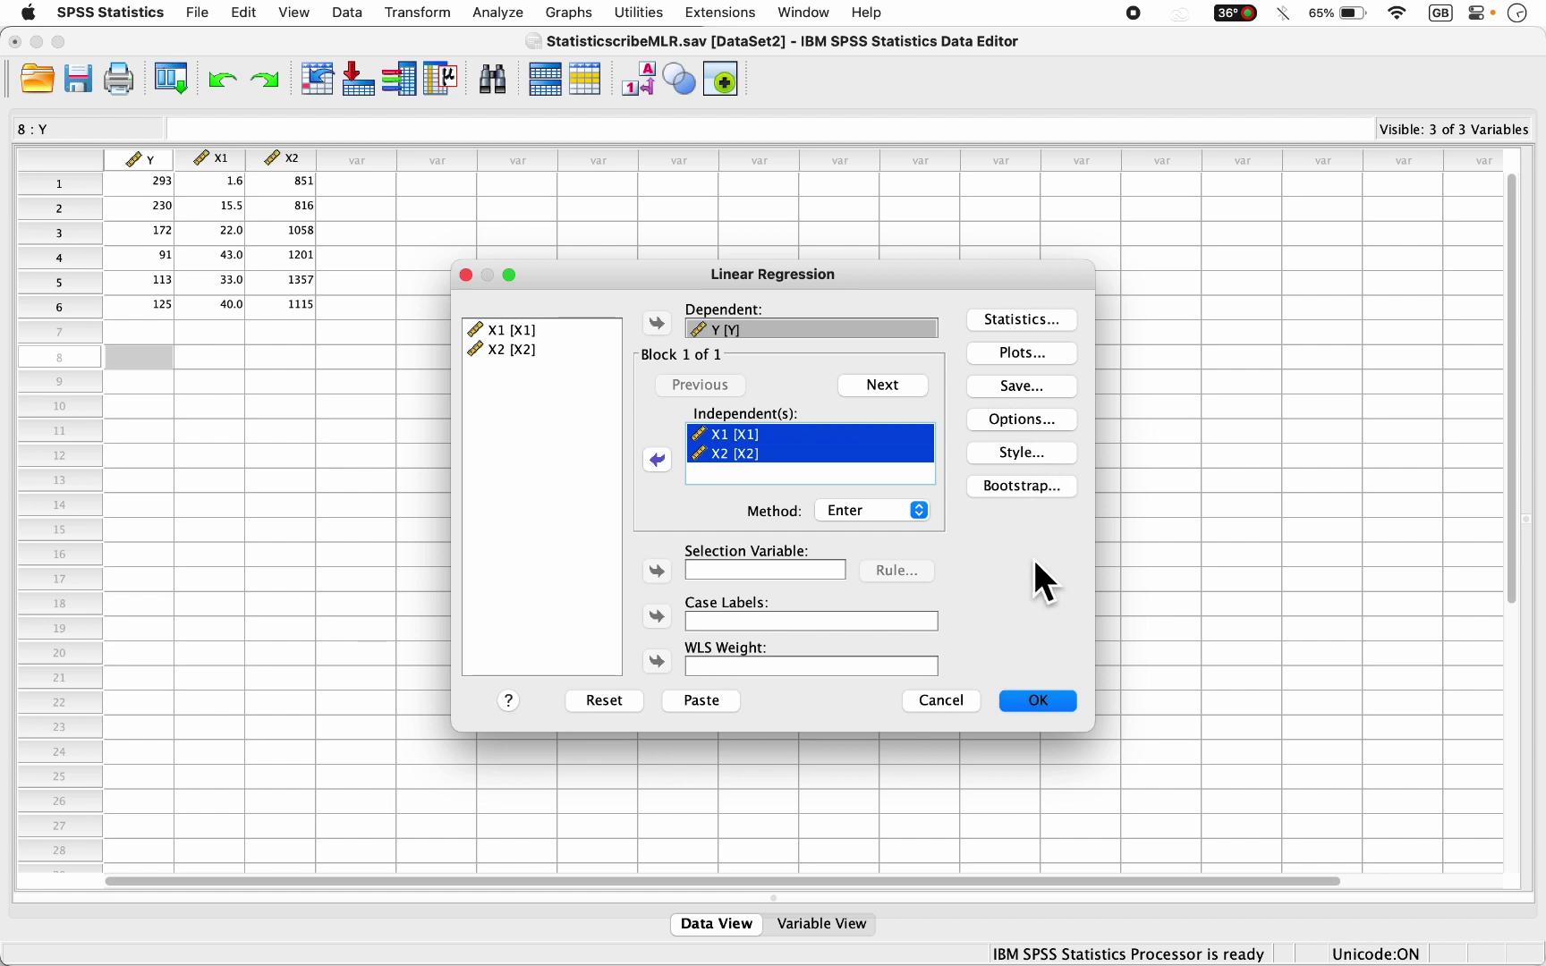
left_click(1054, 702)
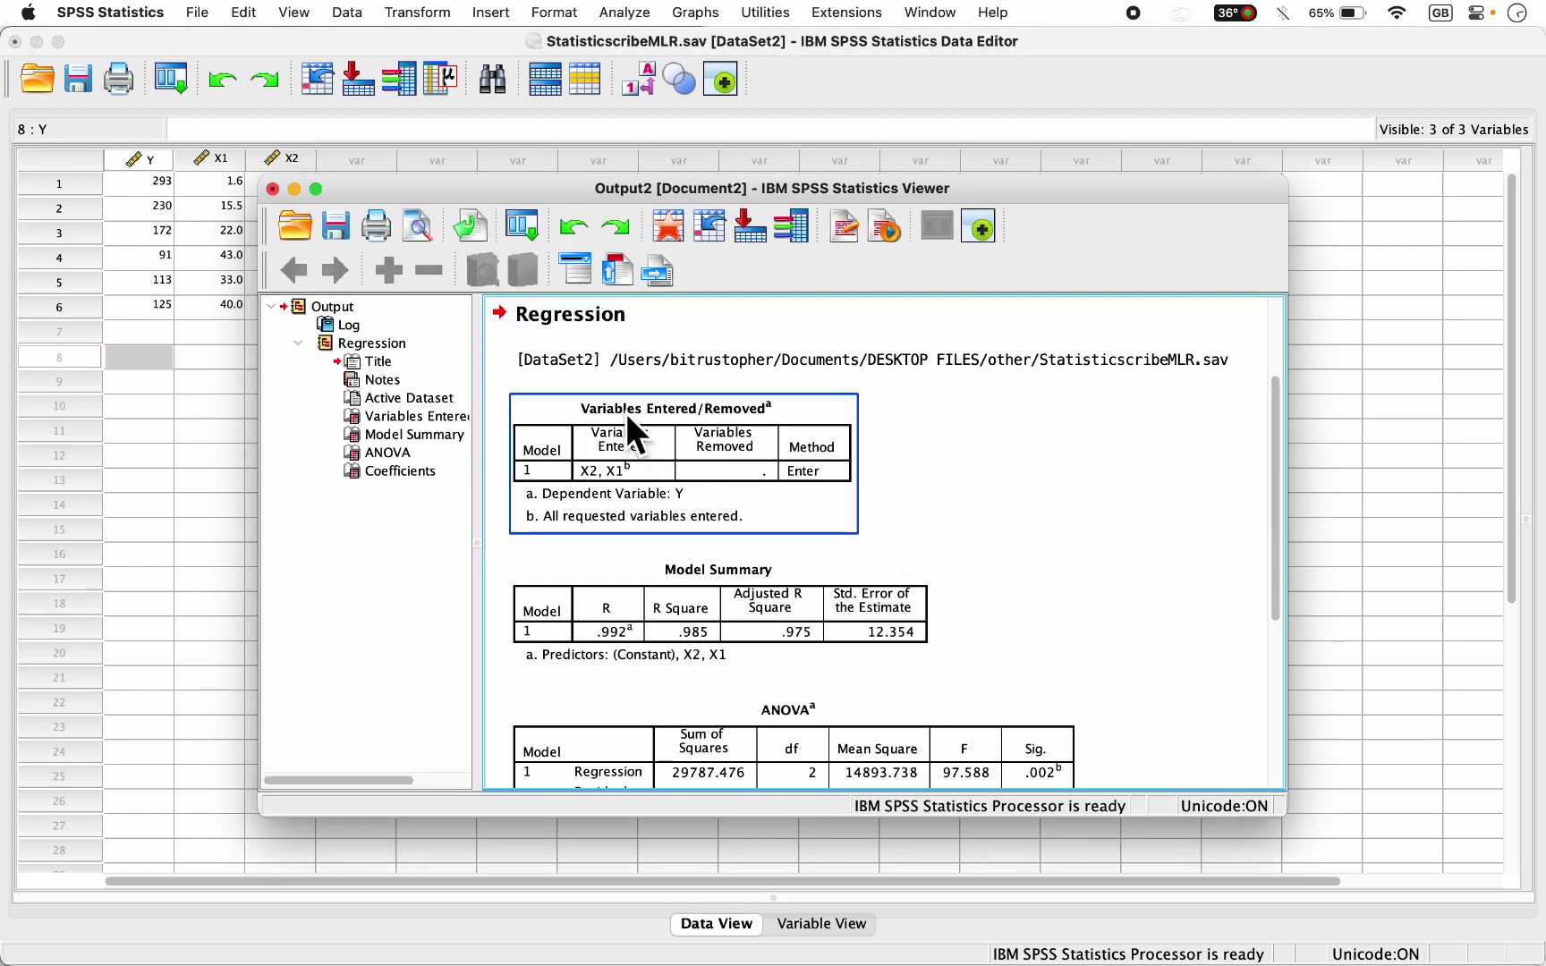
Maximize the output viewer and examine the Variables Entered/Removed, Model Summary, ANOVA and Coefficients tables
left_click(318, 191)
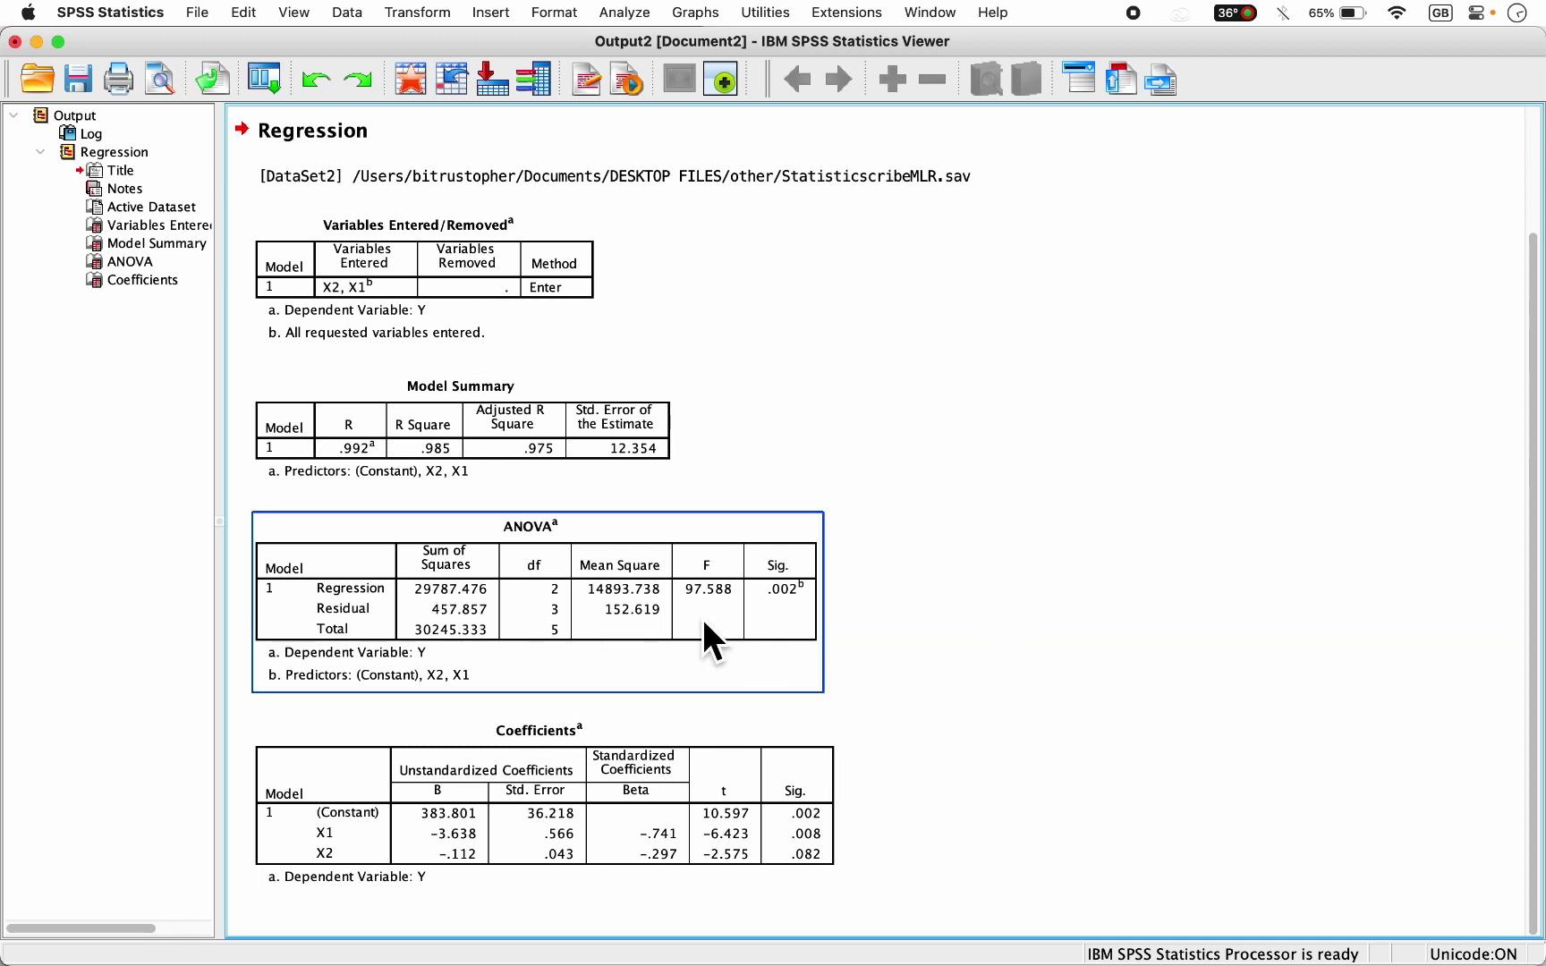
left_click(389, 283)
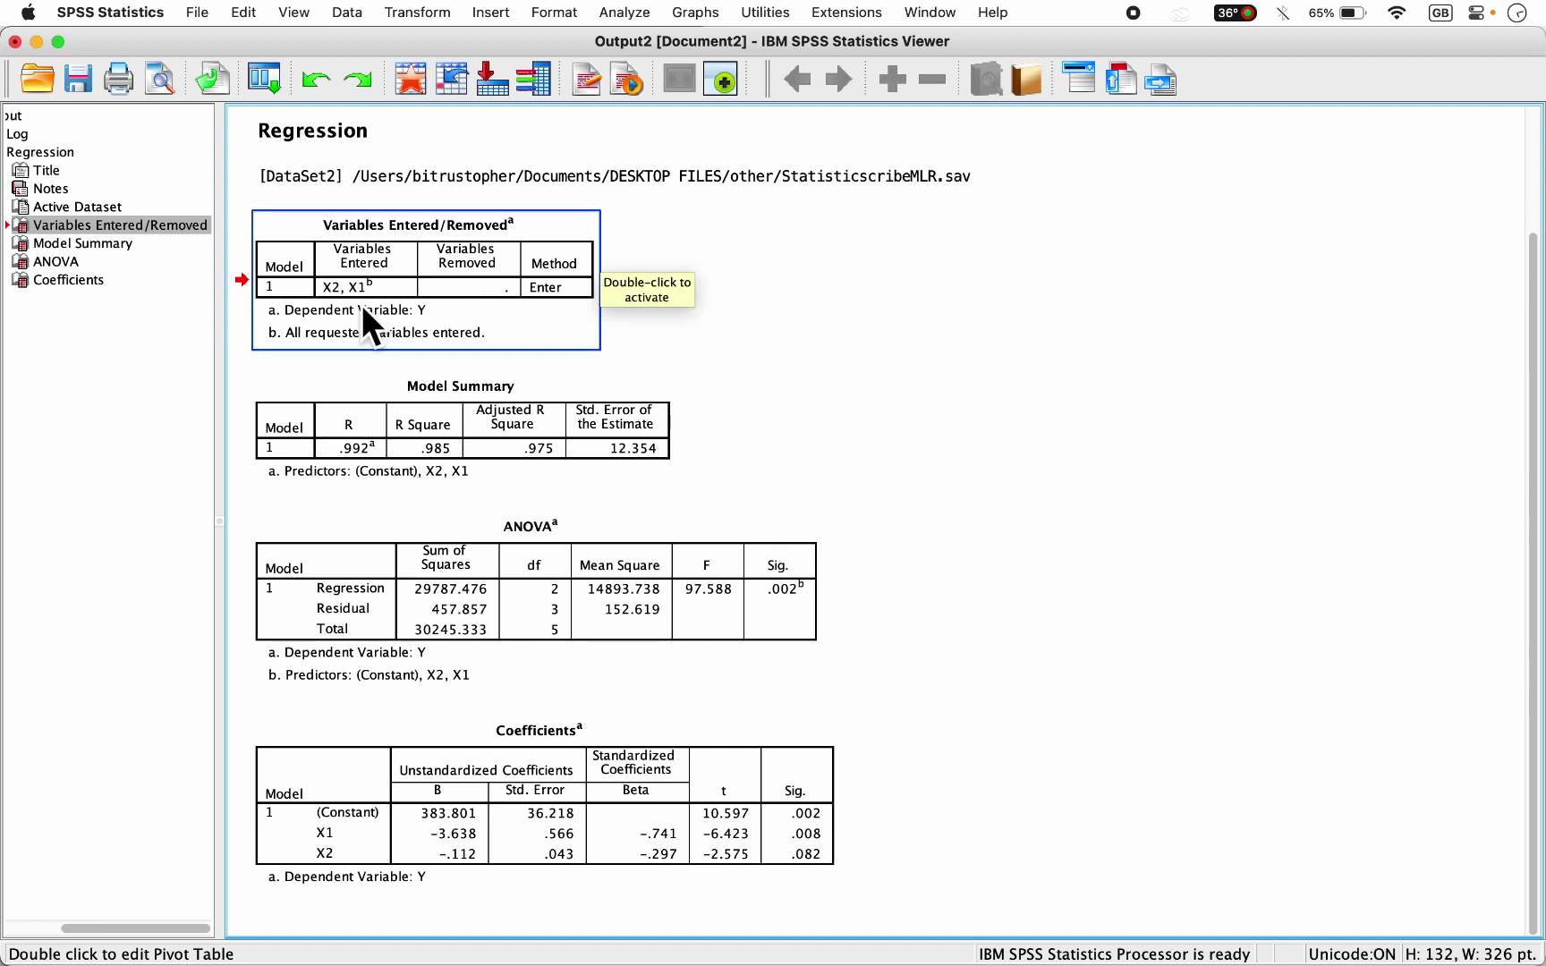
left_click(465, 418)
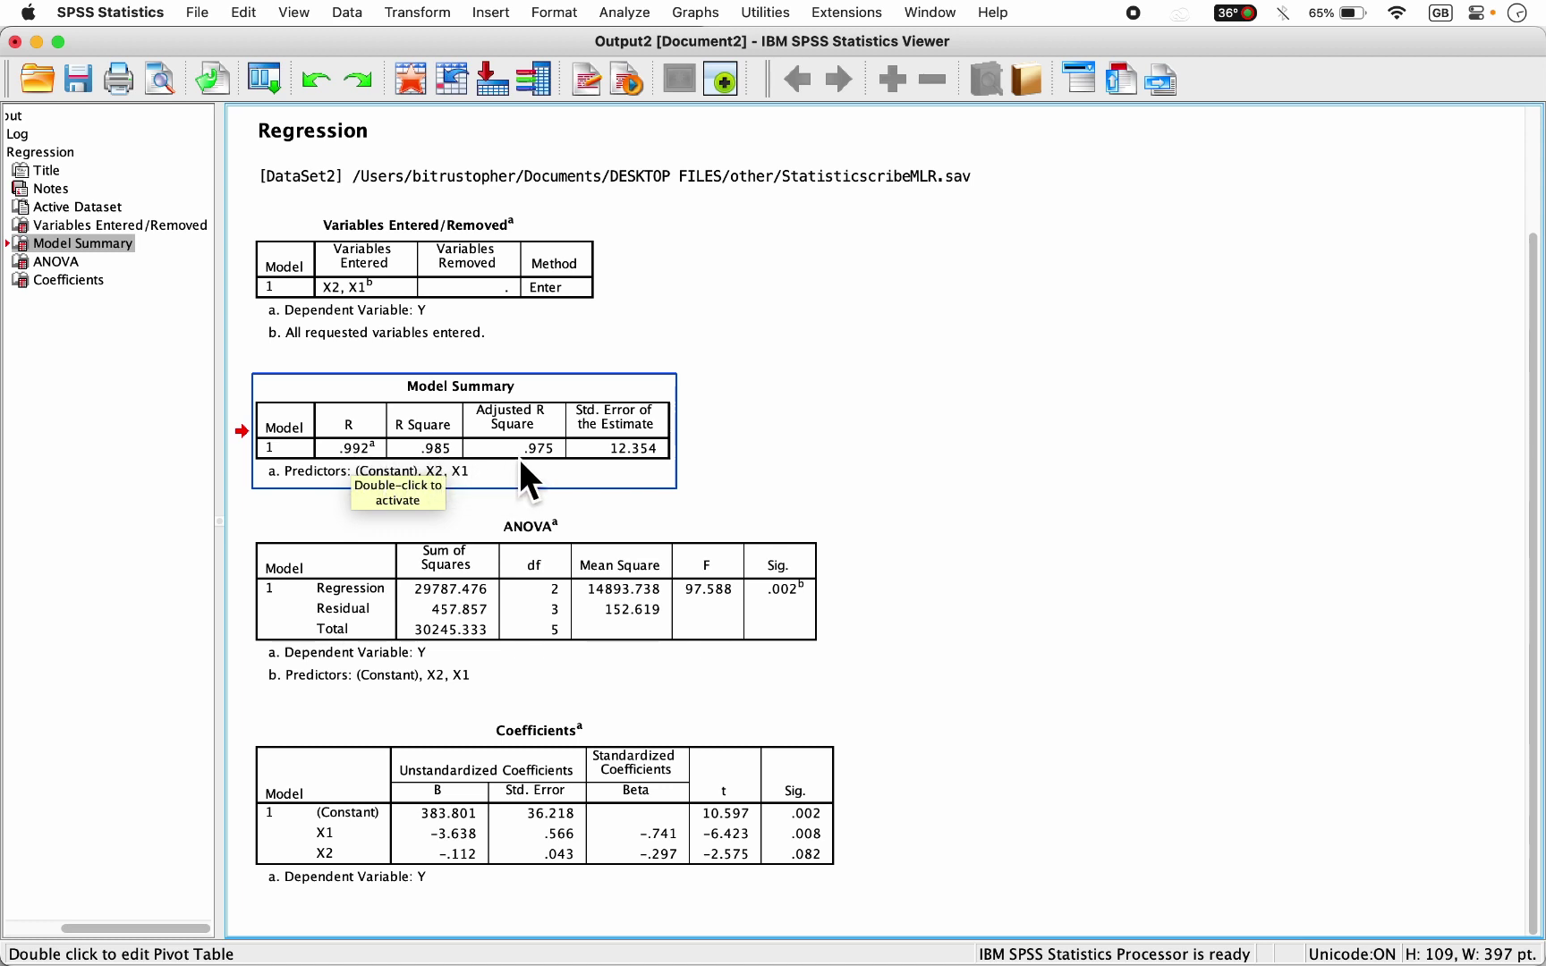
left_click(565, 589)
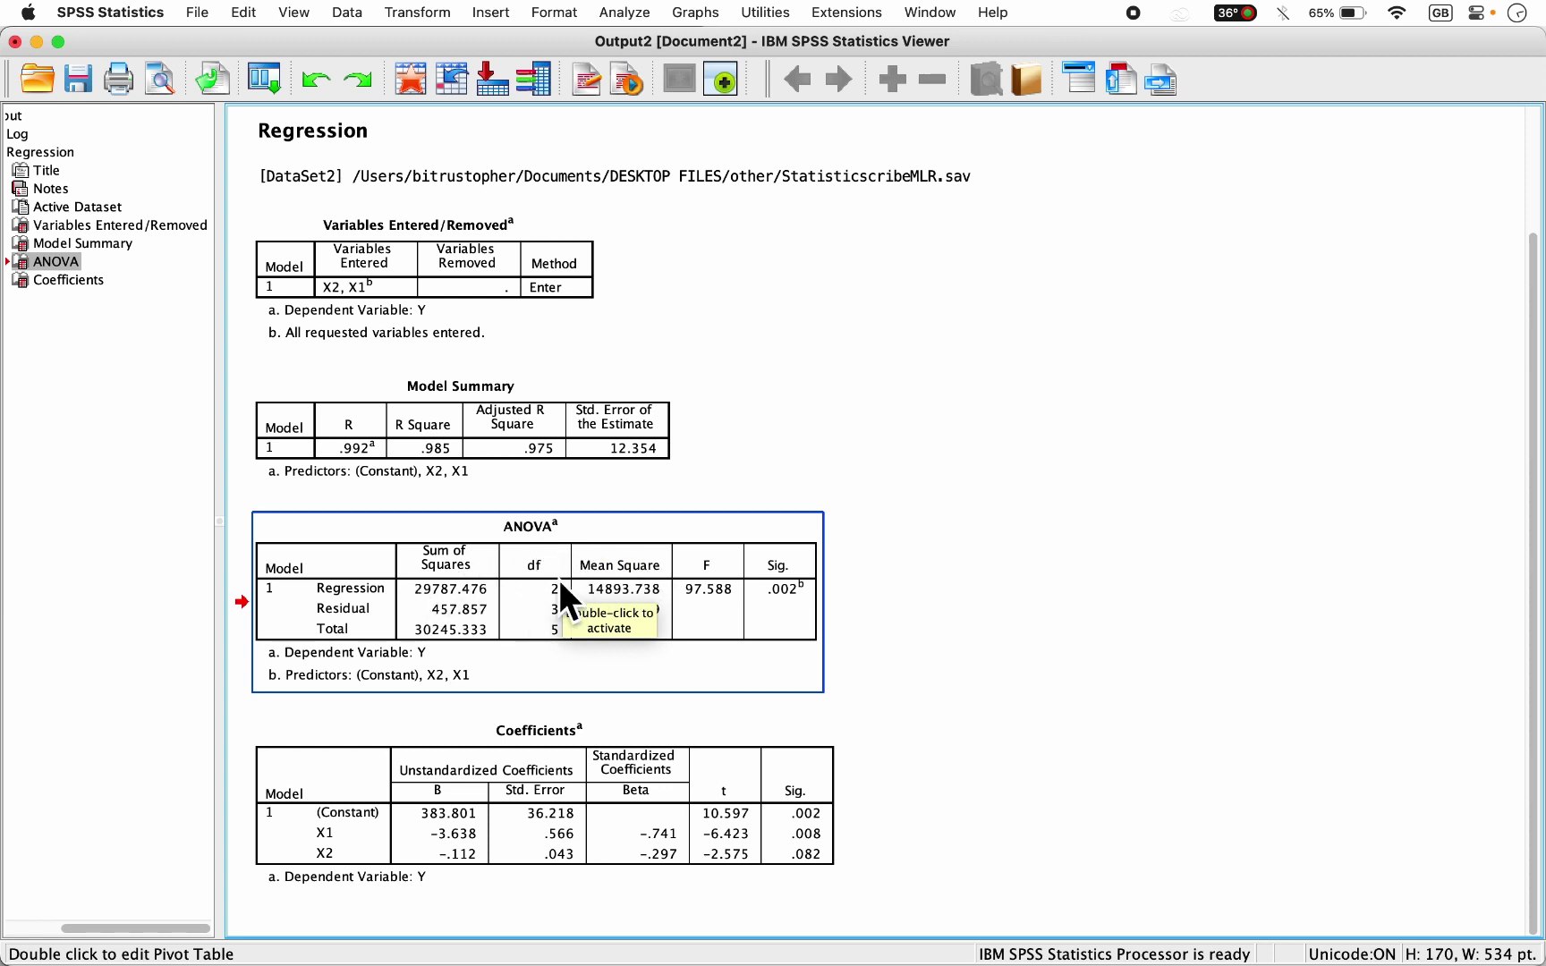
left_click(564, 758)
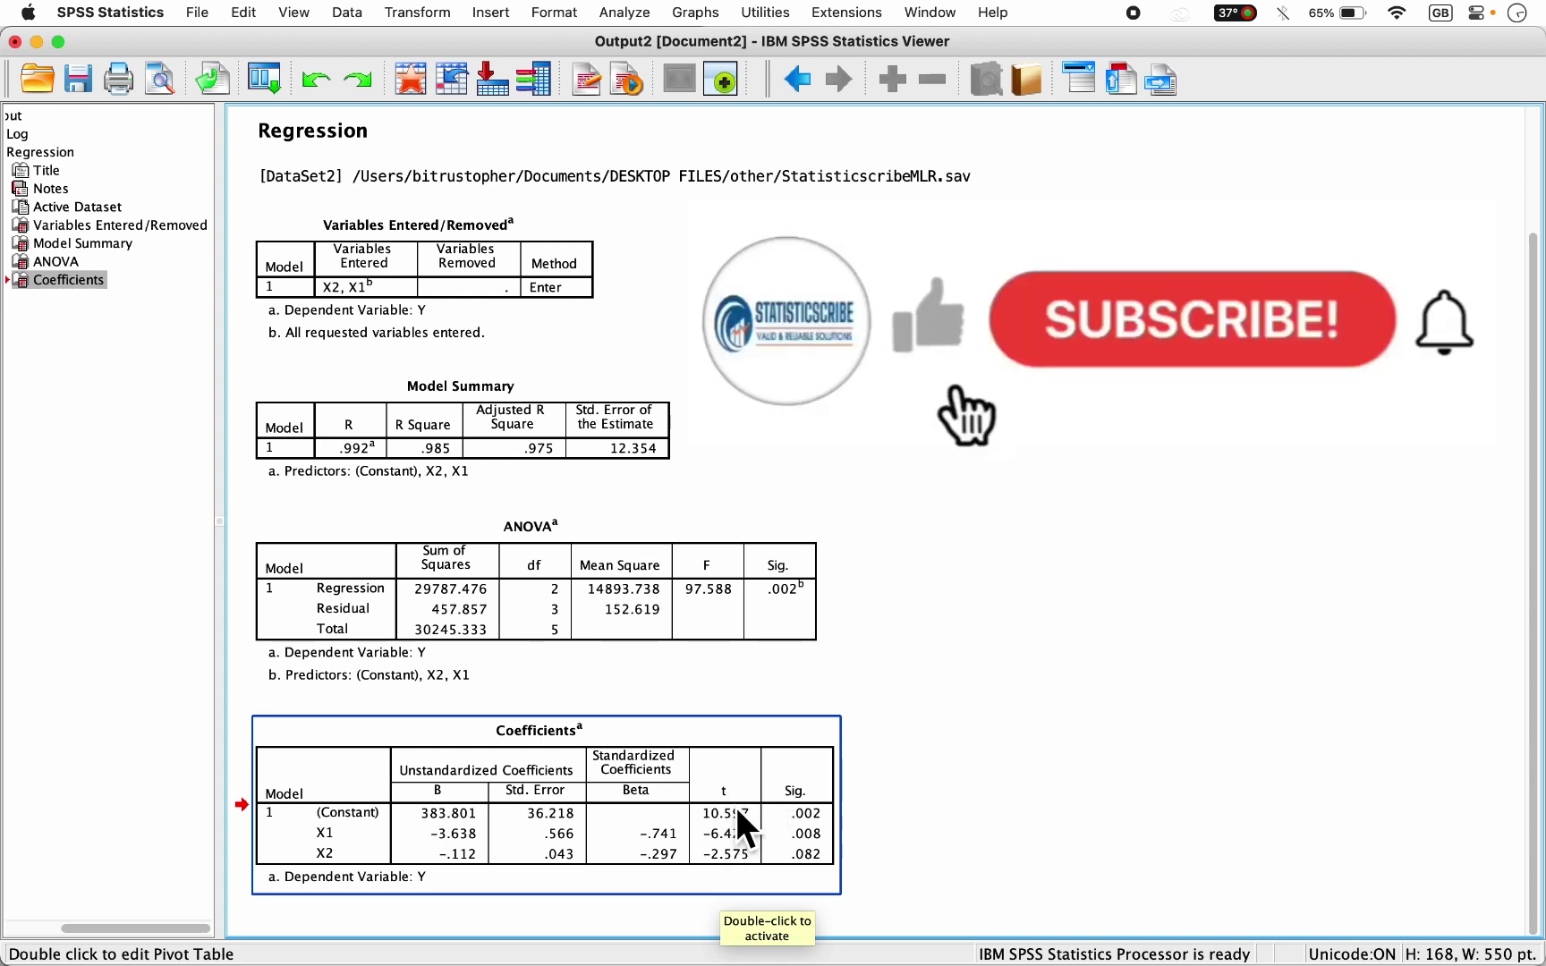
left_click(1028, 749)
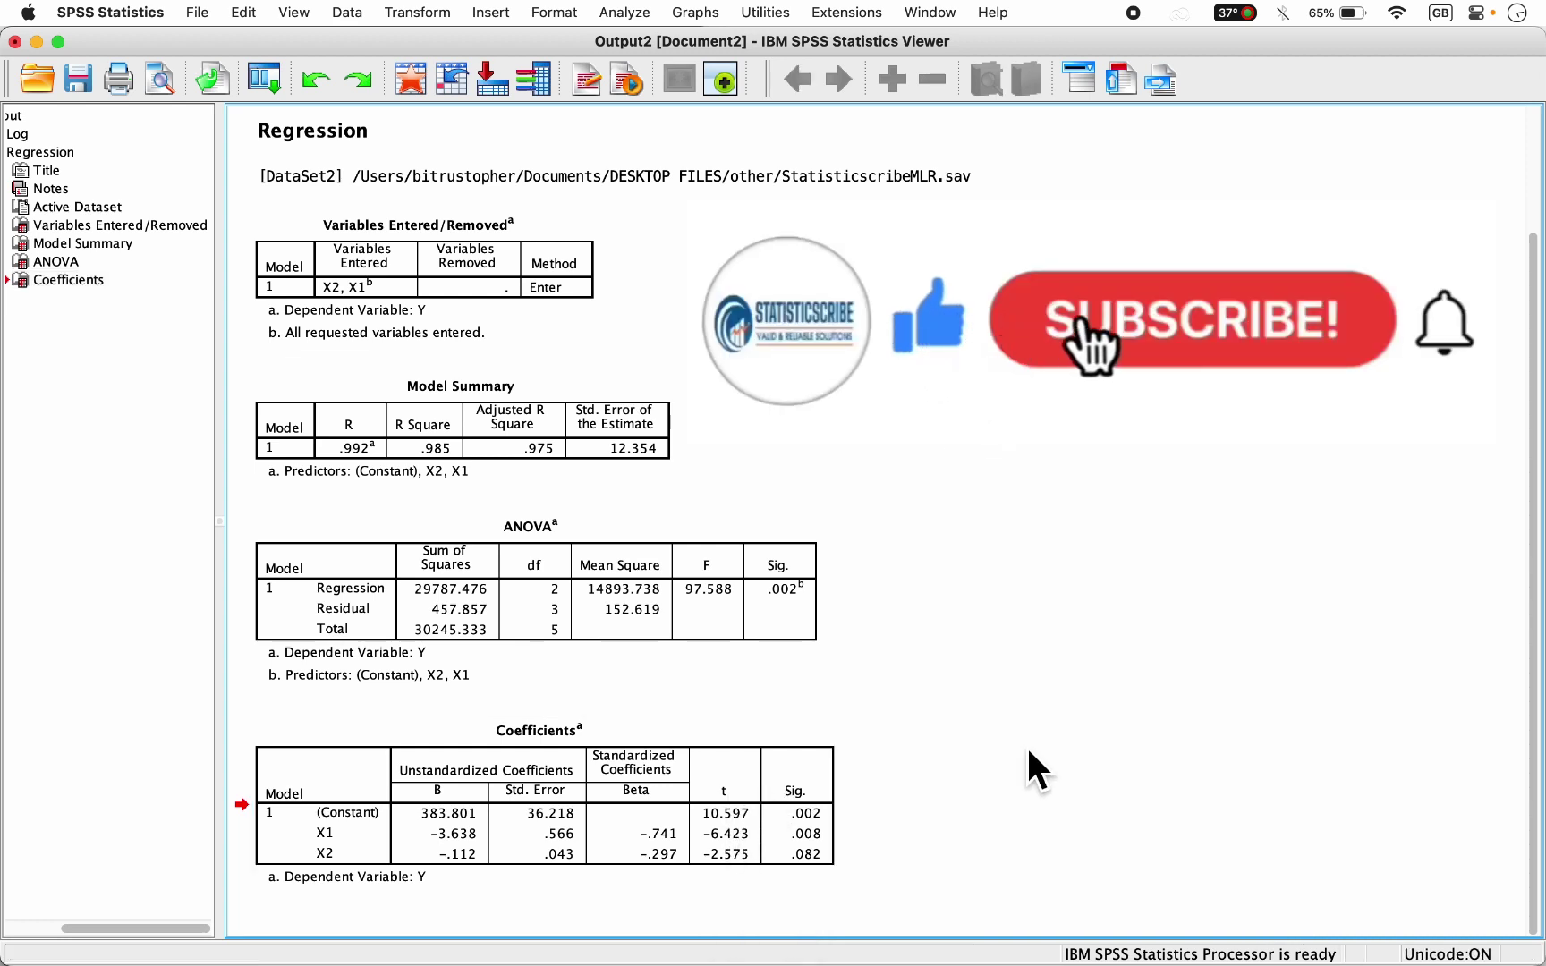